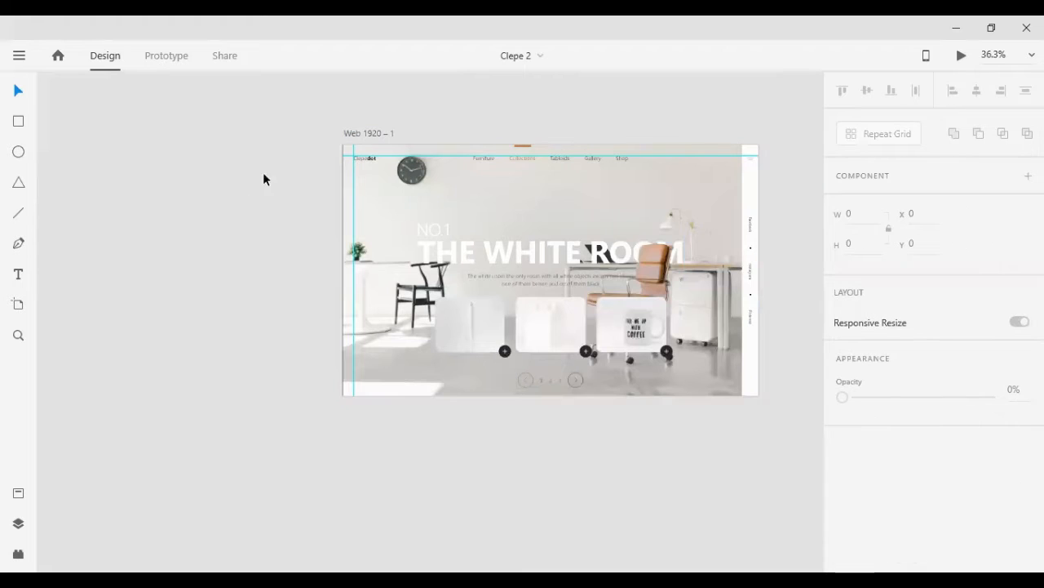
Step: Paste the dark rocking chair photo and park it clear of the White Room artboard, above its upper right area
{"action": "key", "text": "ctrl+v"}
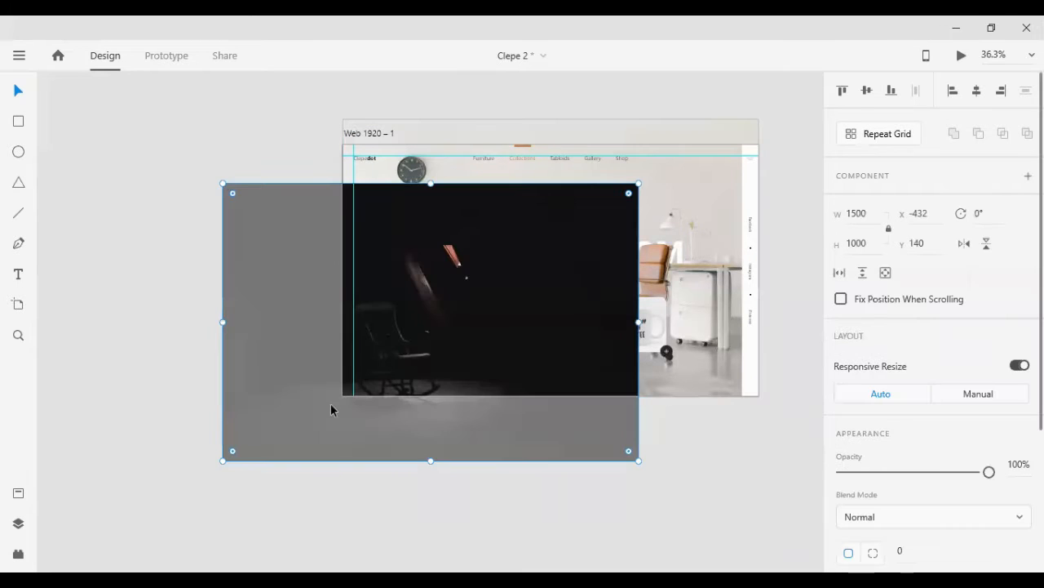
{"action": "left_click_drag", "start_coordinate": [330, 403], "coordinate": [764, 95]}
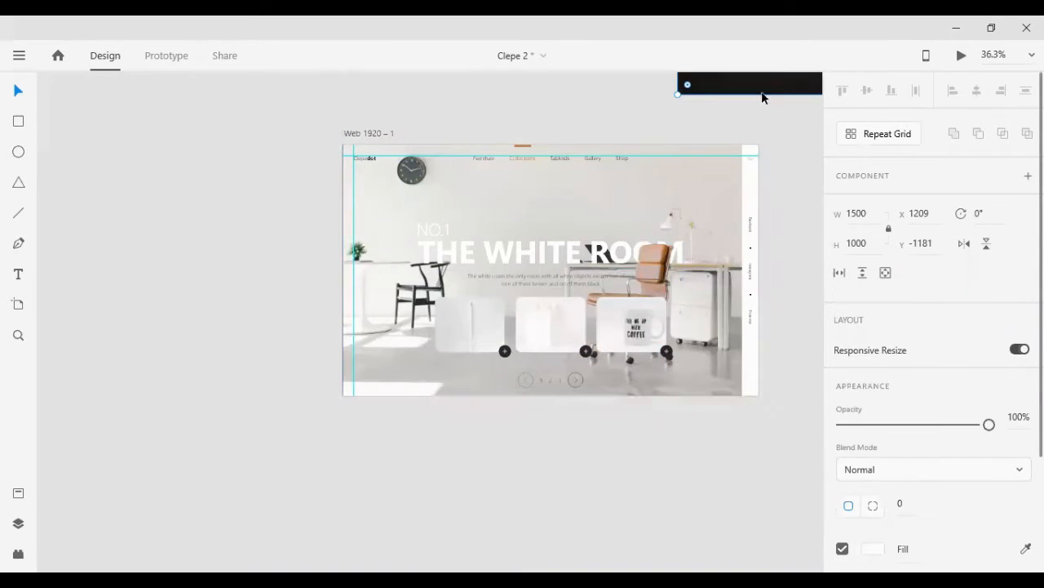
{"action": "left_click", "coordinate": [575, 185]}
{"action": "left_click", "coordinate": [234, 277]}
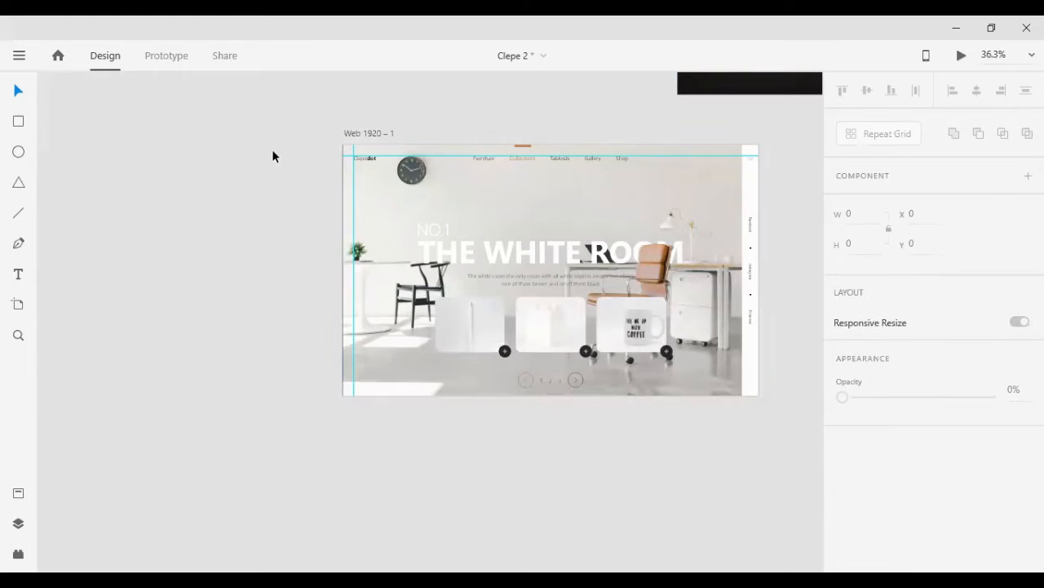
{"action": "left_click_drag", "start_coordinate": [272, 115], "coordinate": [804, 469]}
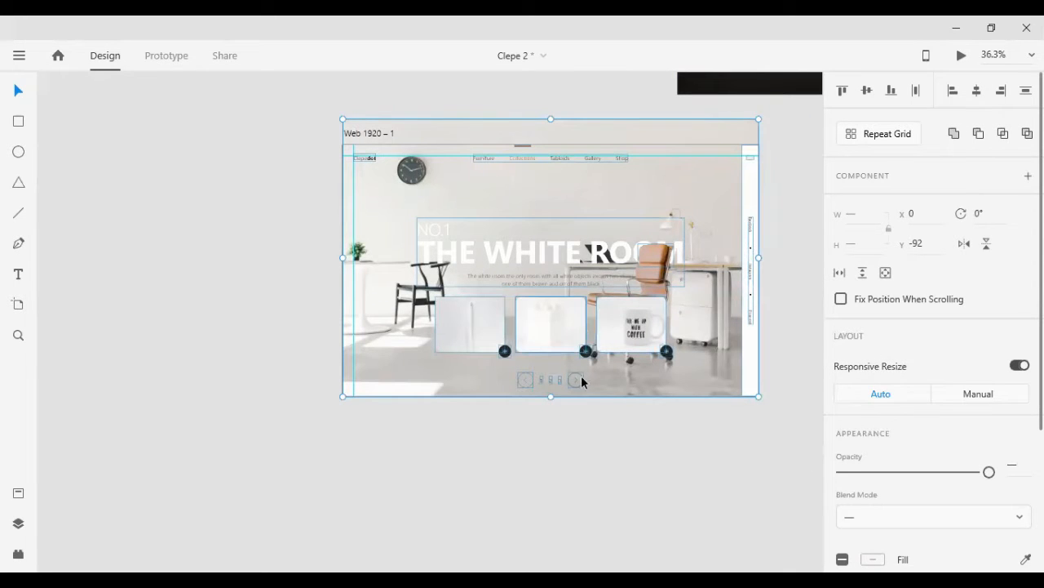
{"action": "left_click", "coordinate": [573, 443]}
Step: Draw a new artboard about 1502 px wide and place it right beside the White Room artboard at matching height
{"action": "left_click", "coordinate": [18, 304]}
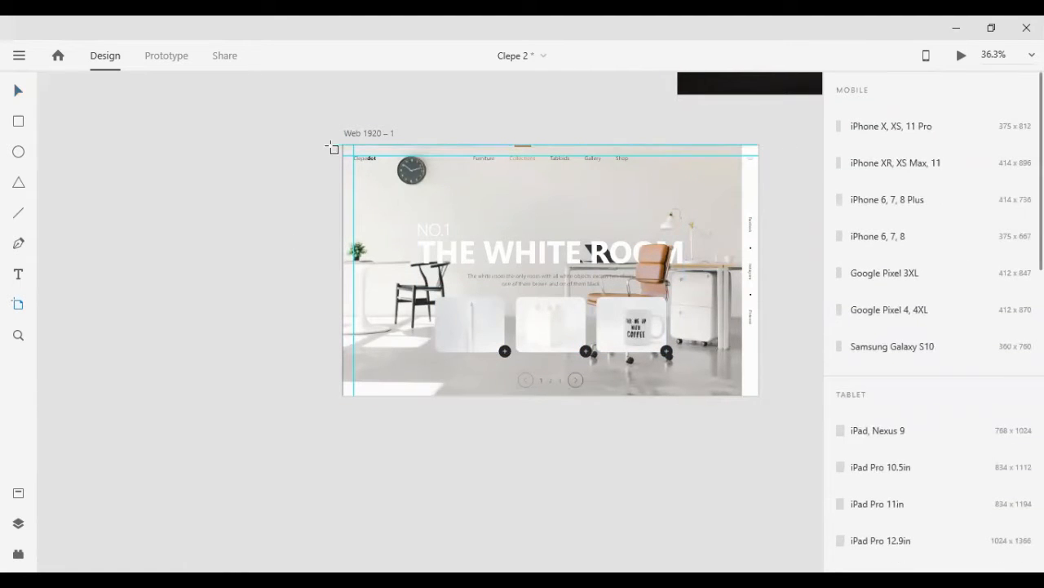
{"action": "left_click_drag", "start_coordinate": [344, 405], "coordinate": [763, 439]}
{"action": "left_click", "coordinate": [18, 94]}
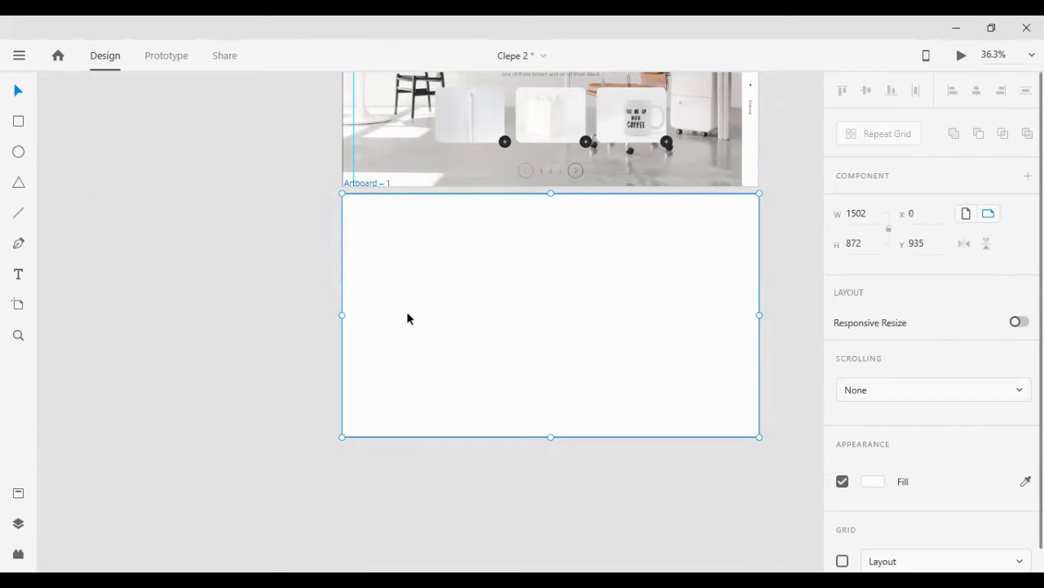
{"action": "left_click_drag", "start_coordinate": [408, 318], "coordinate": [640, 206]}
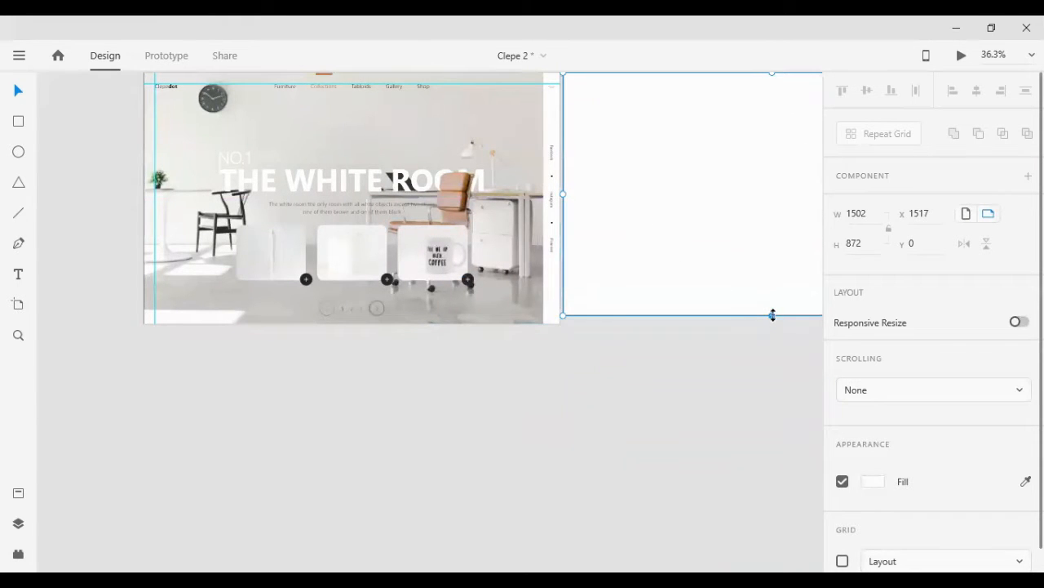
{"action": "left_click", "coordinate": [751, 370]}
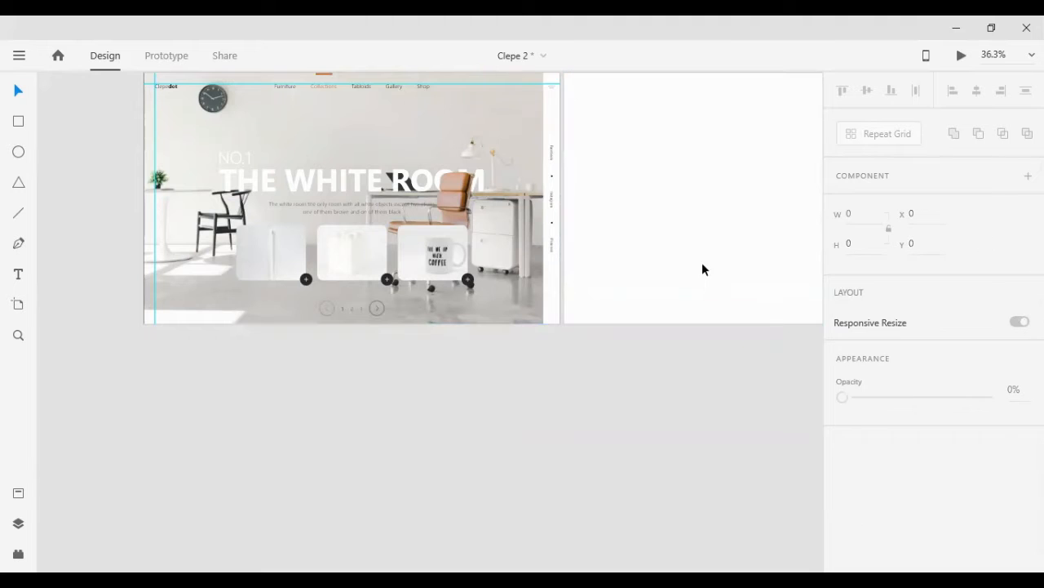
Step: Place the dark rocking chair photo on the new artboard at X 2, Y 0 so it covers the whole artboard
{"action": "scroll", "coordinate": [712, 266], "scroll_direction": "right", "scroll_amount": 3}
{"action": "scroll", "coordinate": [713, 266], "scroll_direction": "right", "scroll_amount": 2}
{"action": "scroll", "coordinate": [712, 284], "scroll_direction": "up", "scroll_amount": 6}
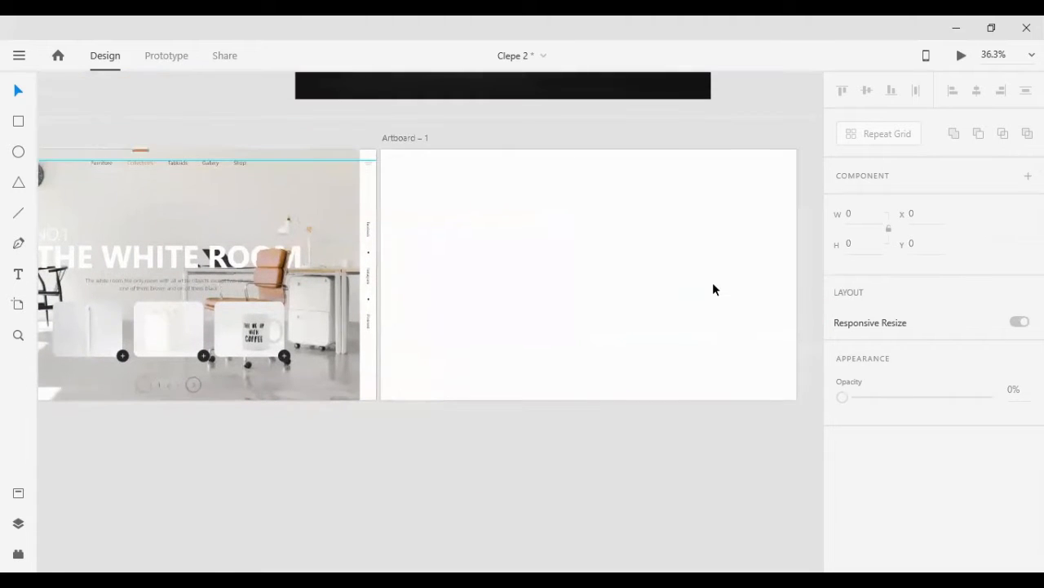
{"action": "left_click_drag", "start_coordinate": [471, 99], "coordinate": [584, 392]}
{"action": "left_click_drag", "start_coordinate": [585, 352], "coordinate": [559, 380]}
{"action": "scroll", "coordinate": [639, 287], "scroll_direction": "down", "scroll_amount": 1}
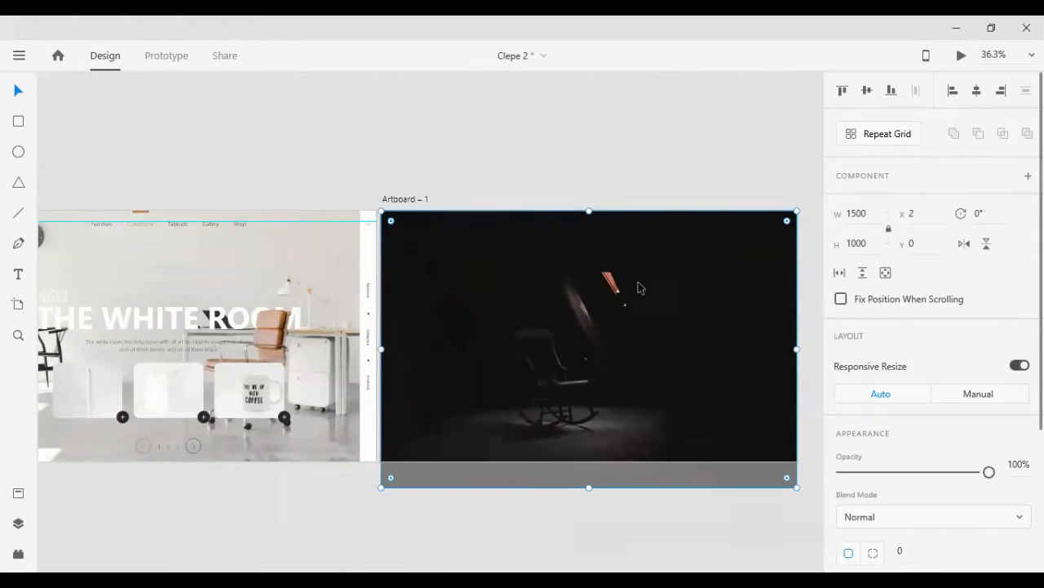
{"action": "left_click", "coordinate": [663, 160]}
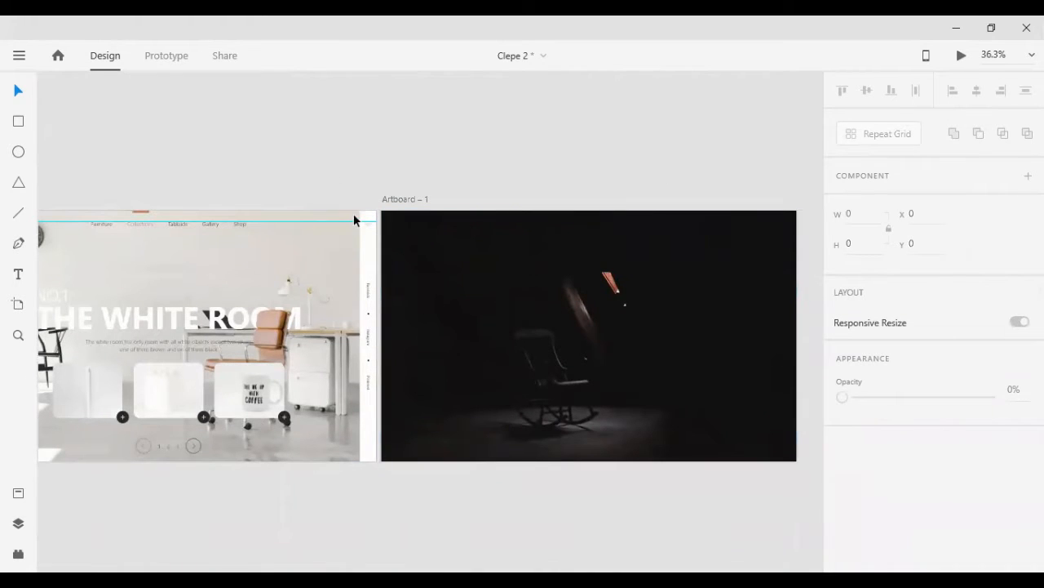
Step: Copy the logo, navigation menu, orange accent bar, hamburger icon and white social sidebar from the White Room artboard towards the dark artboard
{"action": "scroll", "coordinate": [376, 331], "scroll_direction": "up", "scroll_amount": 1}
{"action": "scroll", "coordinate": [302, 330], "scroll_direction": "left", "scroll_amount": 4}
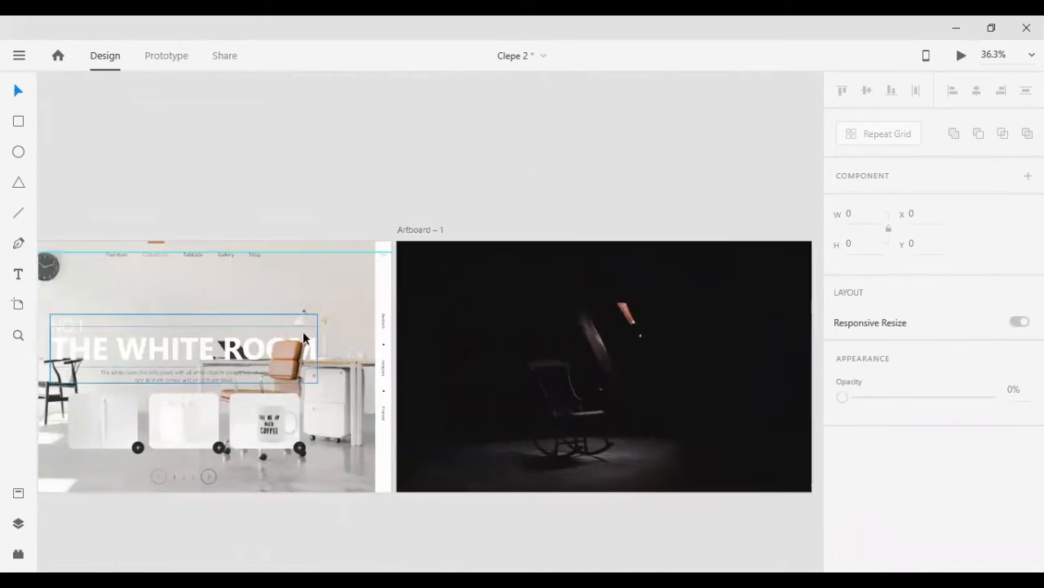
{"action": "scroll", "coordinate": [302, 328], "scroll_direction": "up", "scroll_amount": 4}
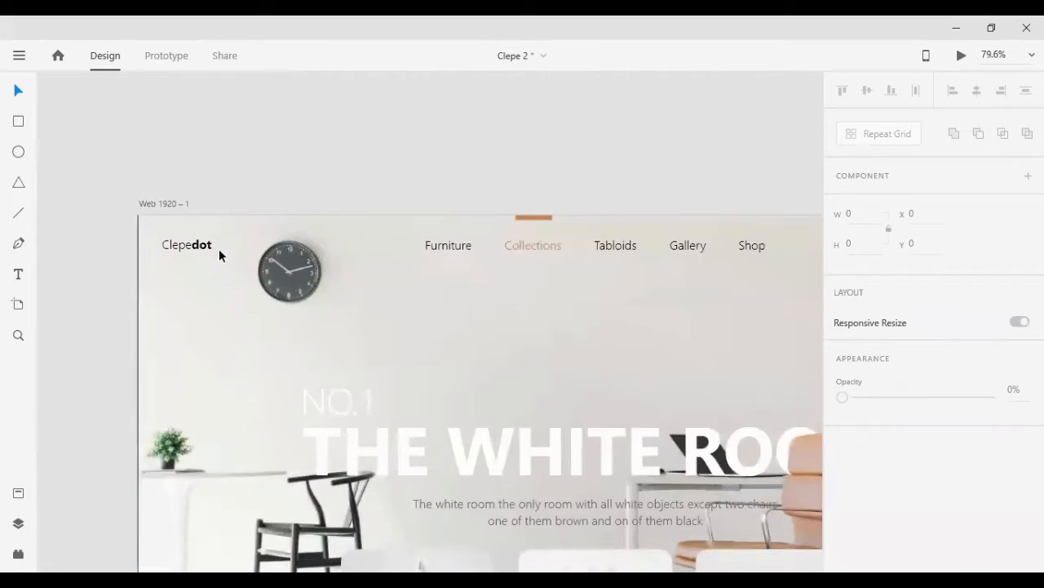
{"action": "left_click", "coordinate": [210, 244]}
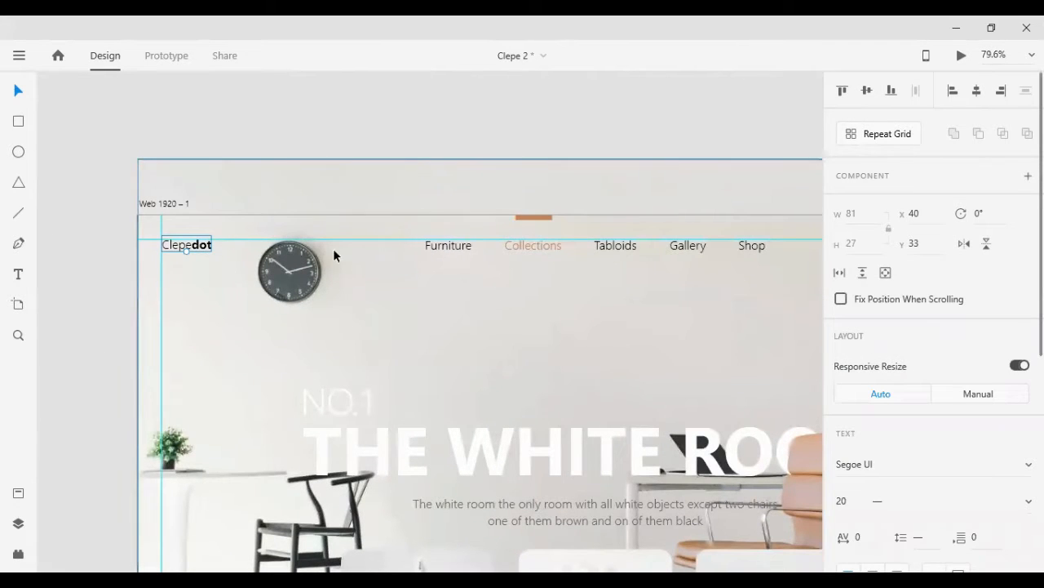
{"action": "left_click", "coordinate": [400, 155]}
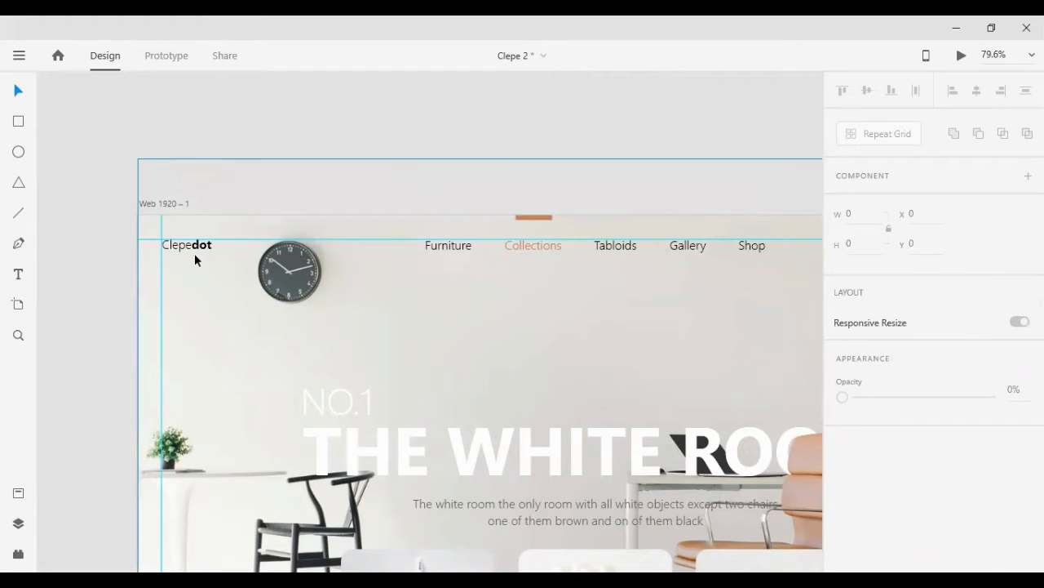
{"action": "left_click", "coordinate": [194, 253]}
{"action": "left_click", "coordinate": [195, 247]}
{"action": "left_click", "coordinate": [444, 248], "text": "shift"}
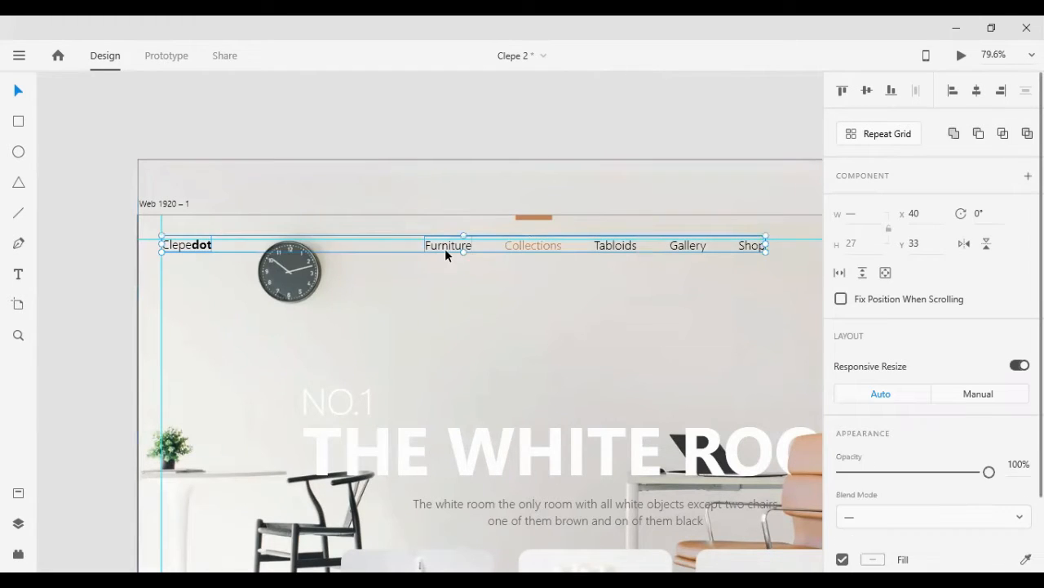
{"action": "left_click", "coordinate": [541, 218], "text": "shift"}
{"action": "scroll", "coordinate": [698, 229], "scroll_direction": "down", "scroll_amount": 3}
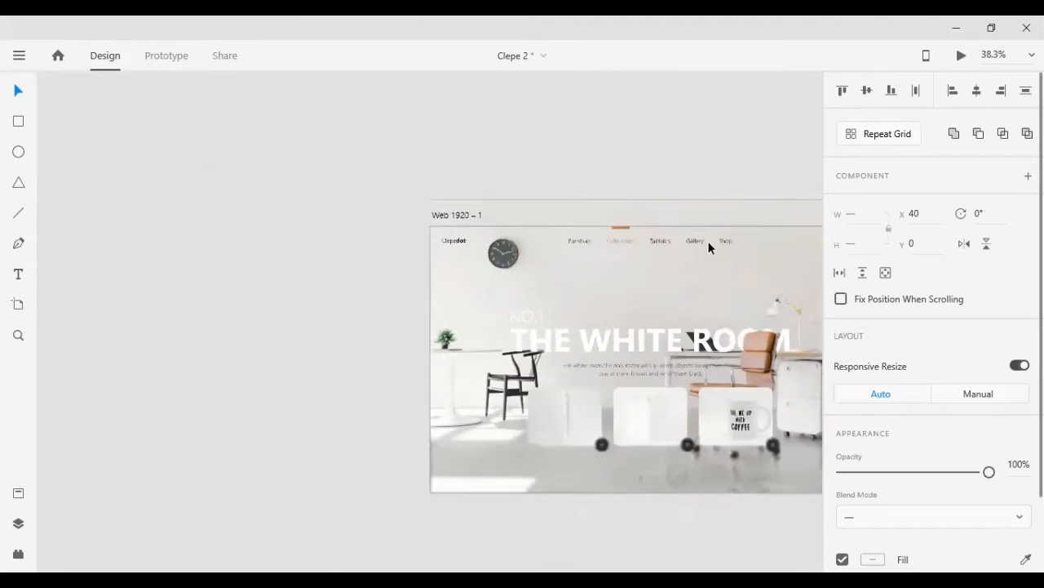
{"action": "scroll", "coordinate": [744, 253], "scroll_direction": "down", "scroll_amount": 2}
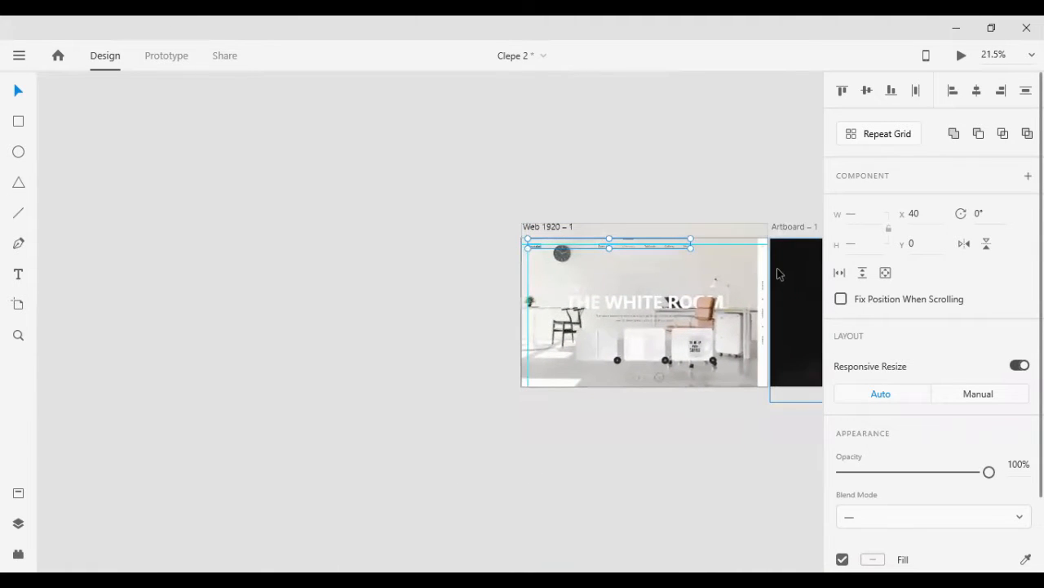
{"action": "scroll", "coordinate": [778, 275], "scroll_direction": "right", "scroll_amount": 5}
{"action": "scroll", "coordinate": [594, 284], "scroll_direction": "up", "scroll_amount": 8}
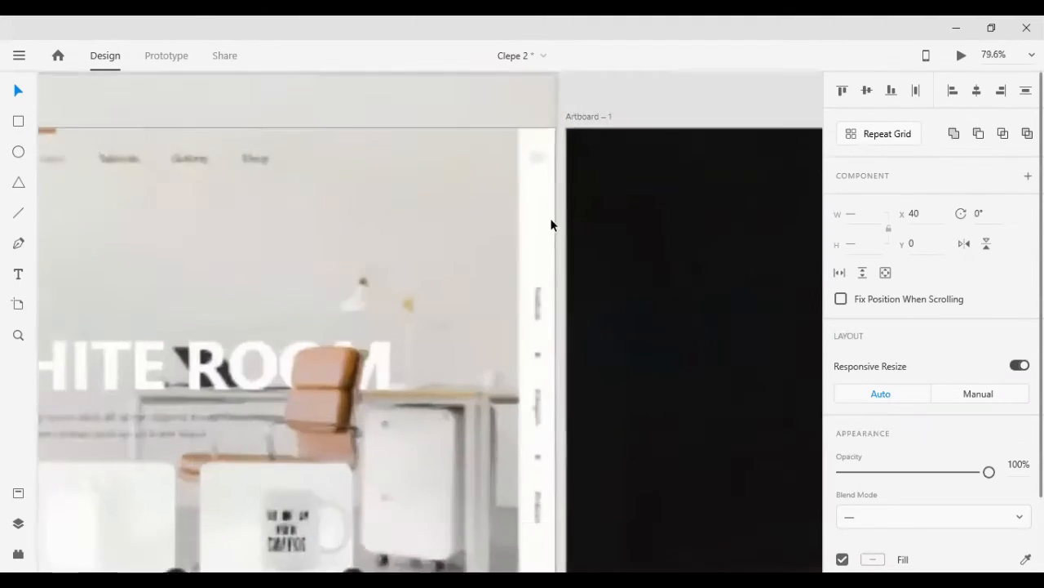
{"action": "left_click", "coordinate": [531, 117], "text": "shift"}
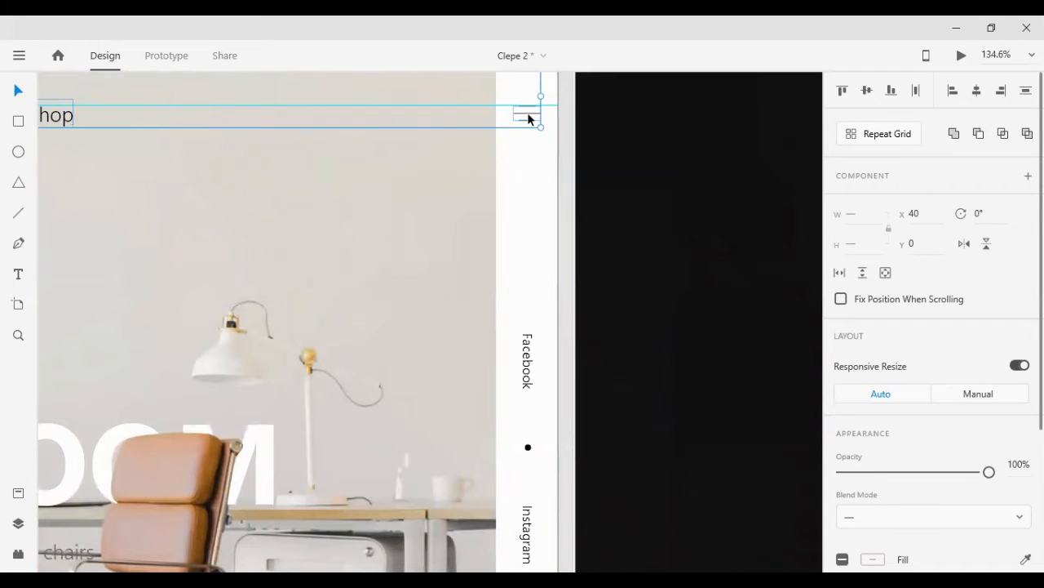
{"action": "left_click", "coordinate": [517, 231]}
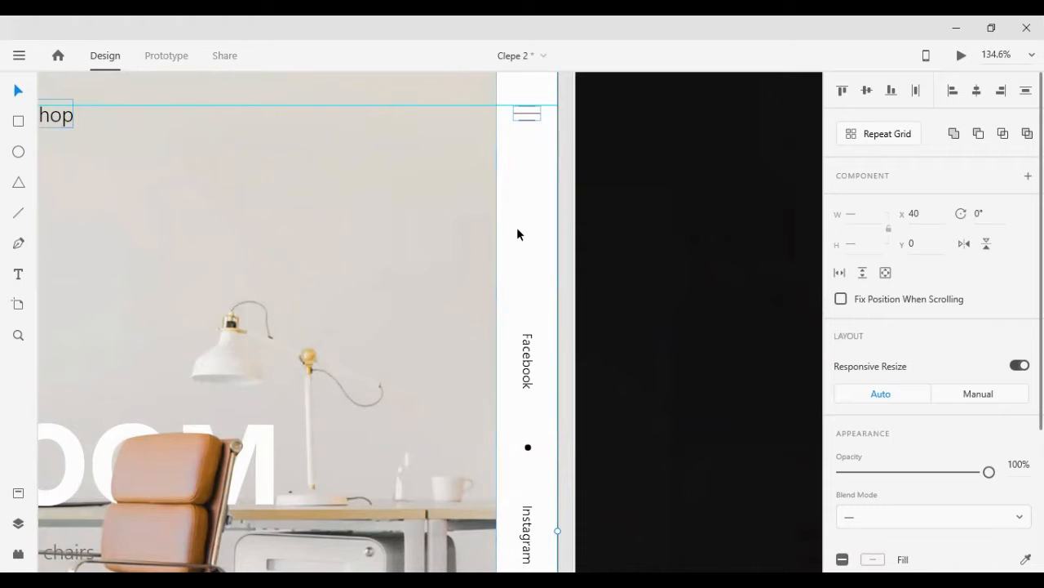
{"action": "scroll", "coordinate": [544, 291], "scroll_direction": "down", "scroll_amount": 5}
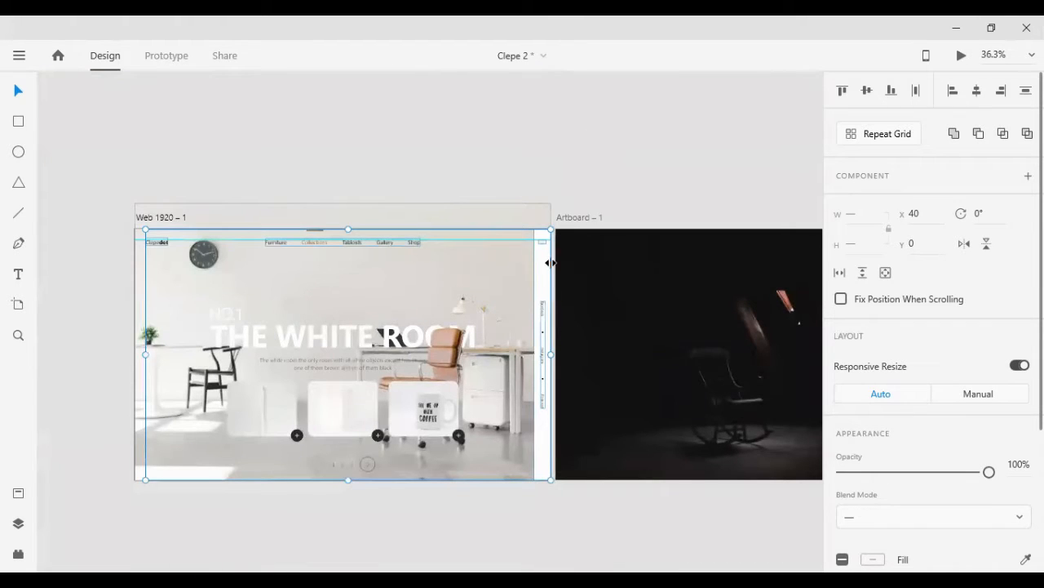
{"action": "left_click_drag", "start_coordinate": [545, 282], "coordinate": [764, 285]}
{"action": "scroll", "coordinate": [759, 290], "scroll_direction": "right", "scroll_amount": 5}
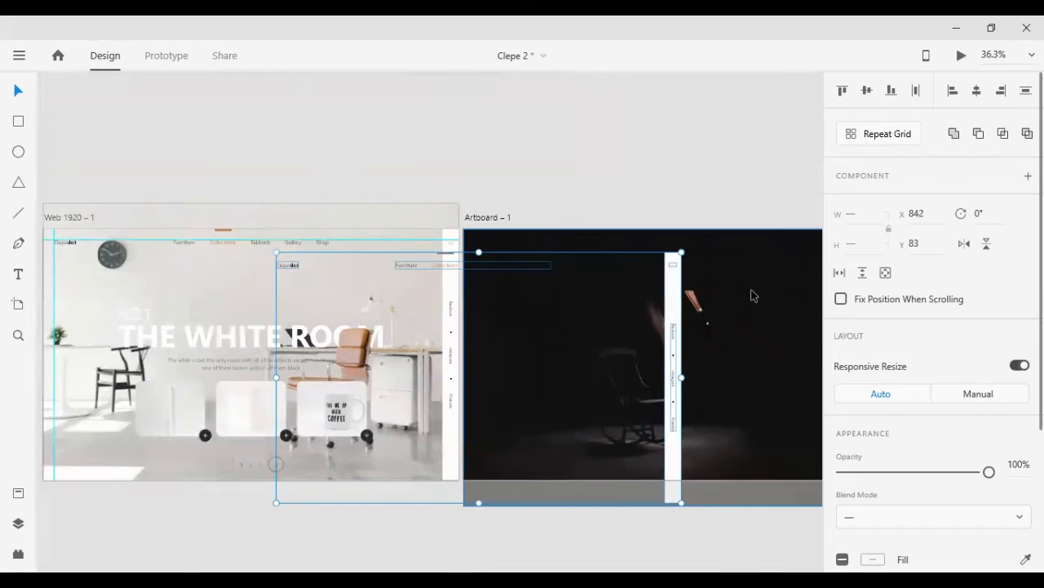
{"action": "left_click_drag", "start_coordinate": [489, 308], "coordinate": [517, 301]}
{"action": "left_click_drag", "start_coordinate": [539, 297], "coordinate": [681, 292]}
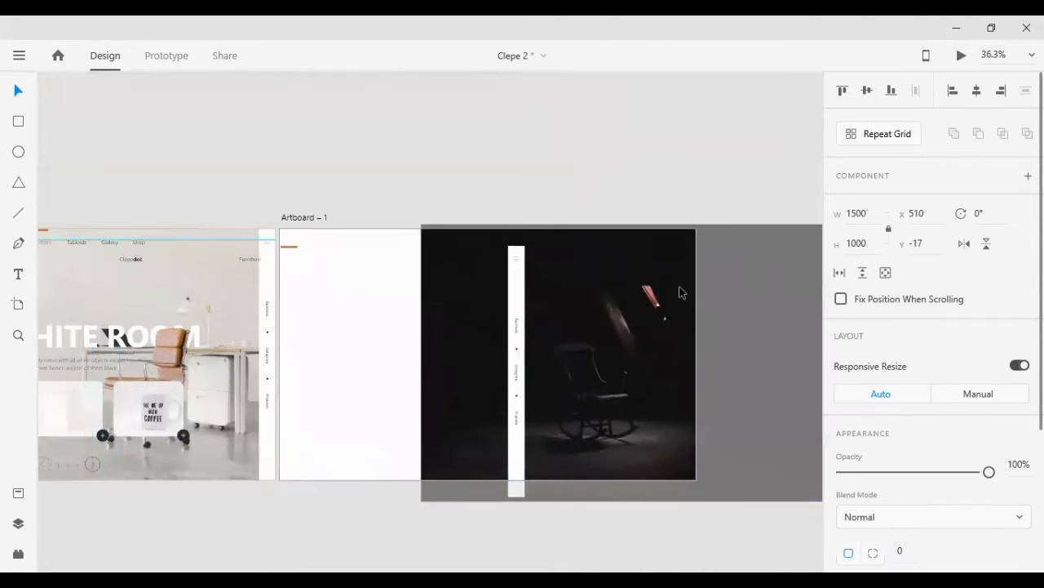
{"action": "key", "text": "ctrl+z"}
{"action": "key", "text": "ctrl+z"}
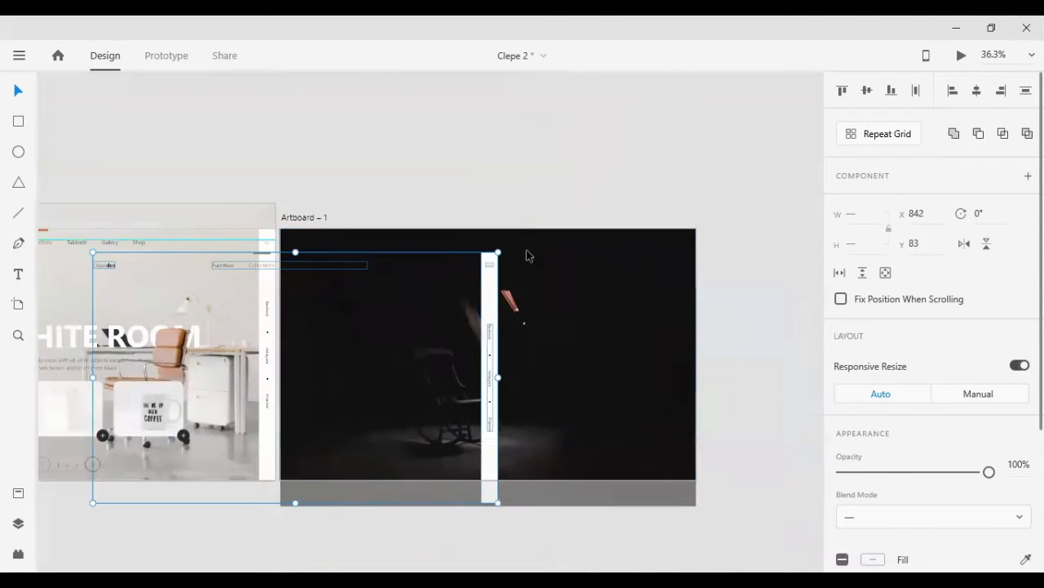
Step: Position the copied header and sidebar at X 40, Y 0 on the dark artboard, grouped and aligned to its right edge
{"action": "left_click_drag", "start_coordinate": [529, 252], "coordinate": [686, 260]}
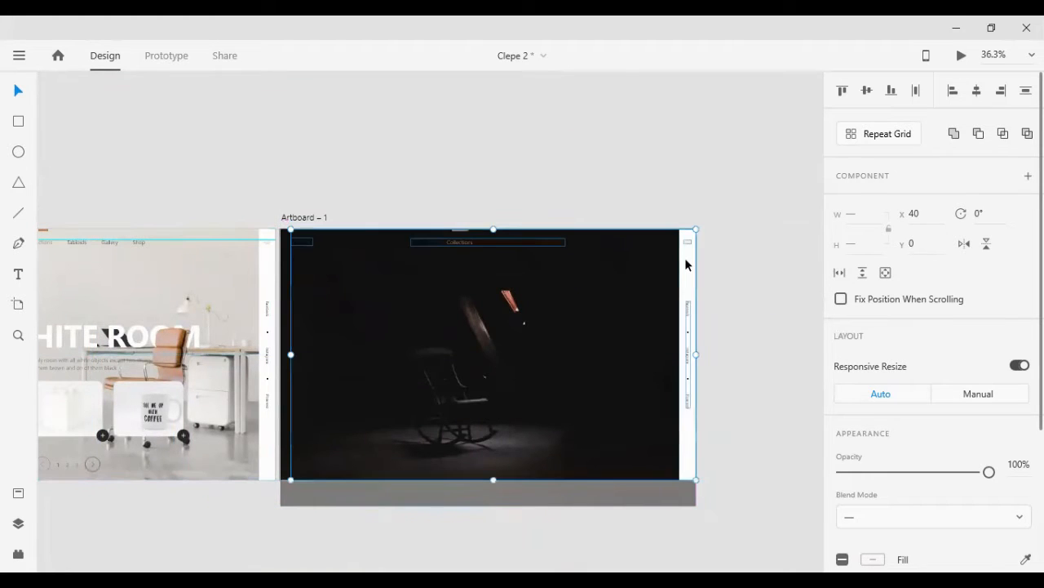
{"action": "key", "text": "ctrl+g"}
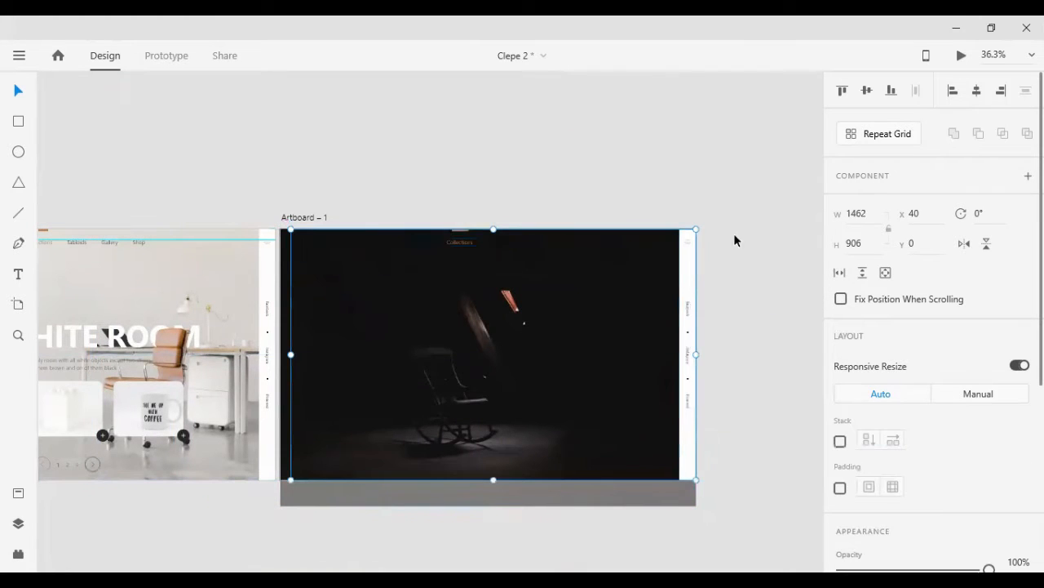
{"action": "left_click", "coordinate": [976, 91]}
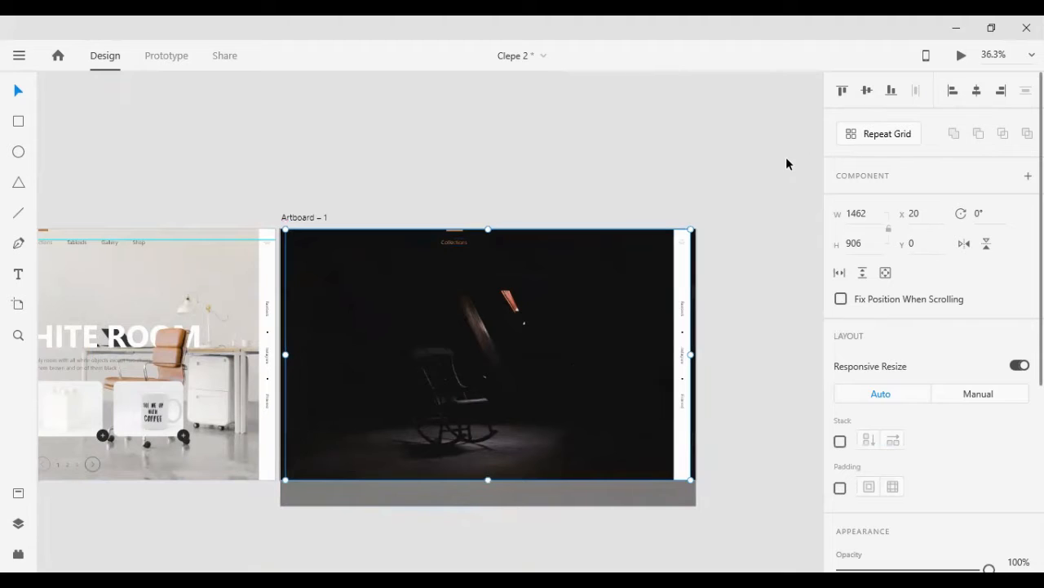
{"action": "left_click", "coordinate": [1001, 91]}
{"action": "left_click", "coordinate": [708, 179]}
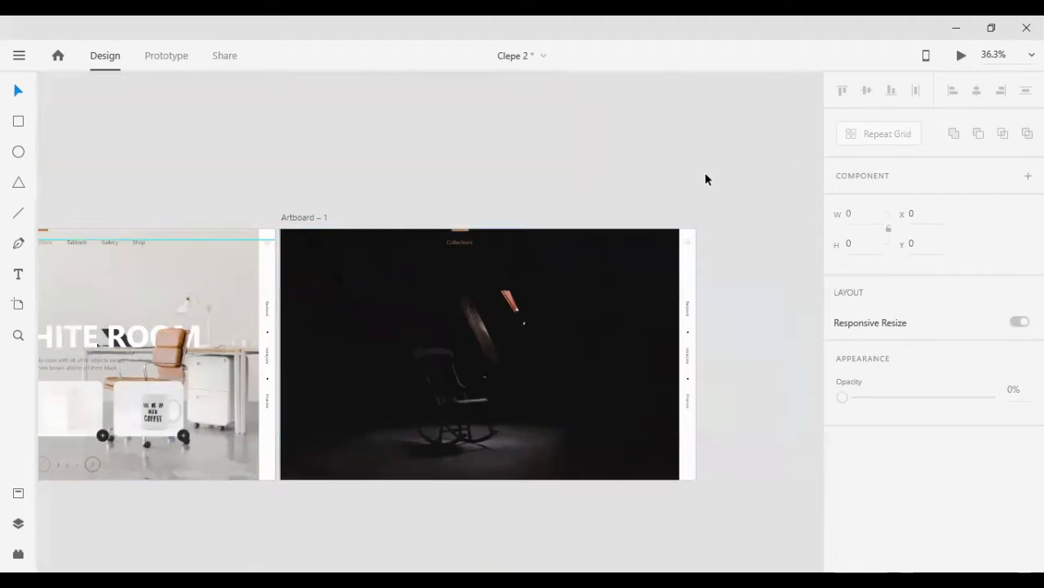
Step: Set the fill of the Furniture, Tabloids, Gallery and Shop menu items on the dark artboard to white (#FFFFFF)
{"action": "scroll", "coordinate": [427, 253], "scroll_direction": "up", "scroll_amount": 5}
{"action": "left_click", "coordinate": [413, 231]}
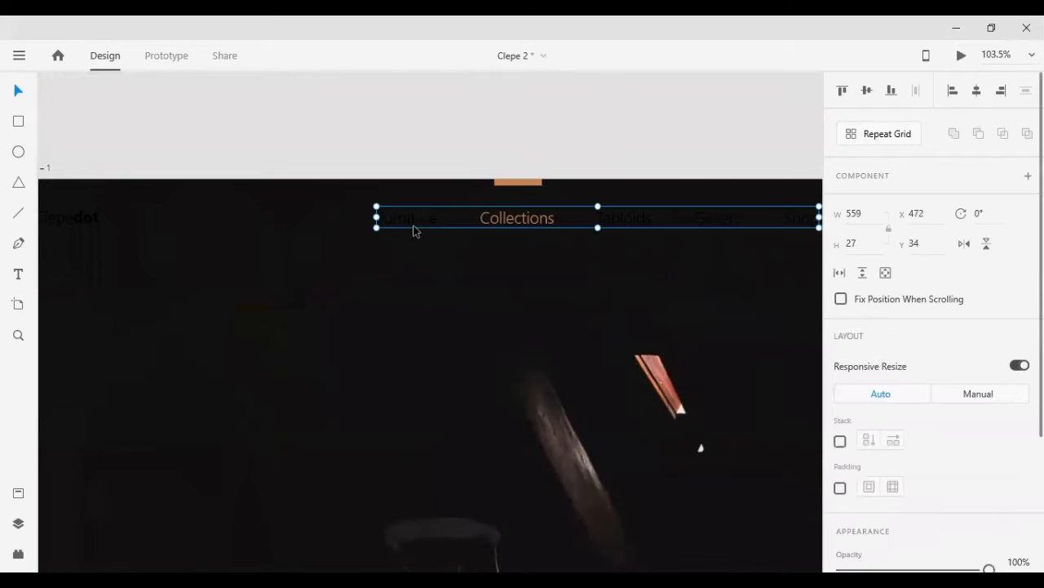
{"action": "double_click", "coordinate": [414, 231]}
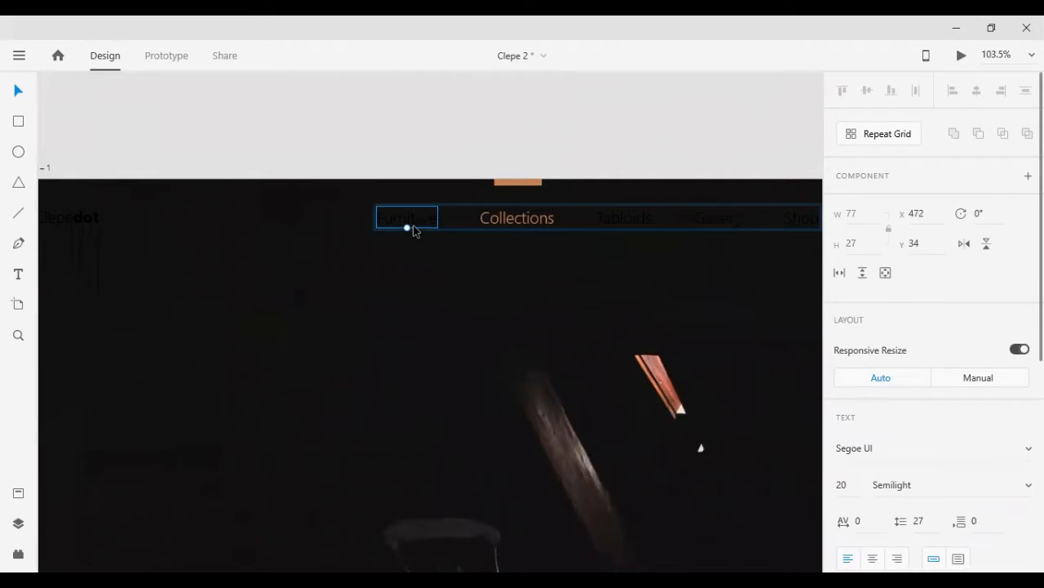
{"action": "left_click", "coordinate": [630, 224], "text": "shift"}
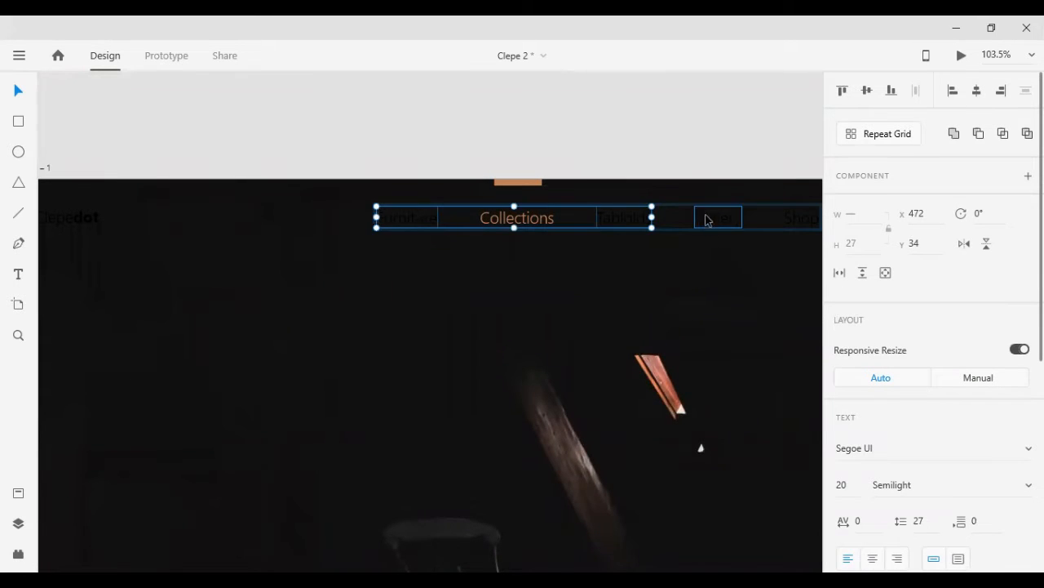
{"action": "scroll", "coordinate": [709, 222], "scroll_direction": "right", "scroll_amount": 2}
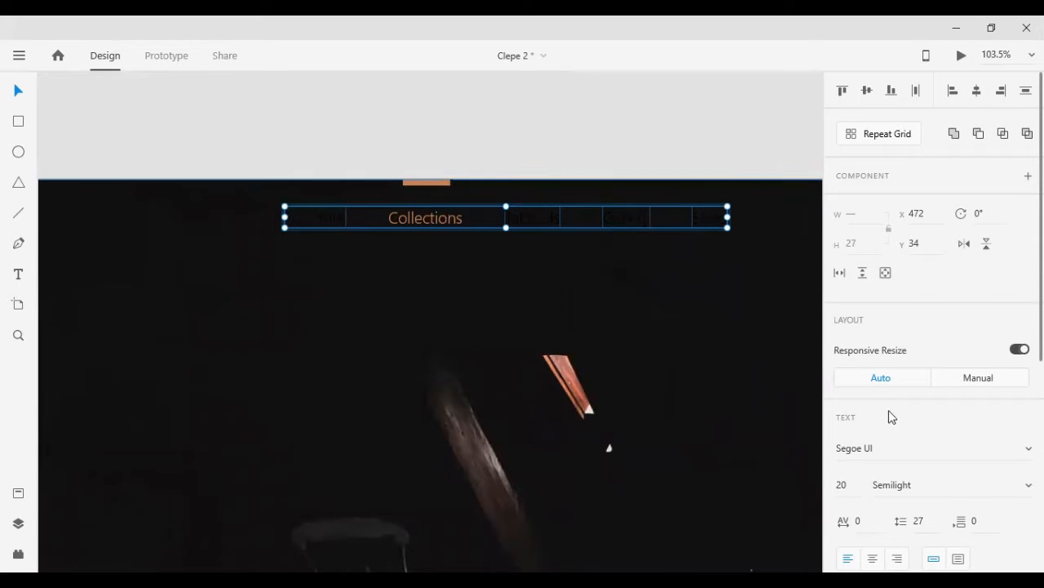
{"action": "scroll", "coordinate": [889, 441], "scroll_direction": "down", "scroll_amount": 4}
{"action": "left_click", "coordinate": [871, 465]}
{"action": "left_click_drag", "start_coordinate": [665, 395], "coordinate": [613, 334]}
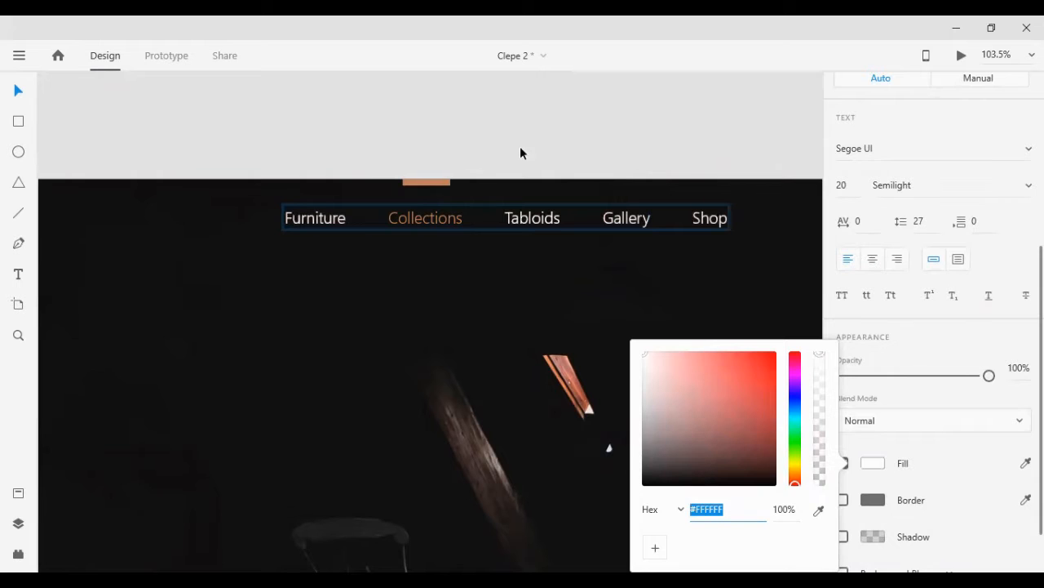
{"action": "left_click", "coordinate": [520, 122]}
{"action": "scroll", "coordinate": [343, 226], "scroll_direction": "down", "scroll_amount": 5}
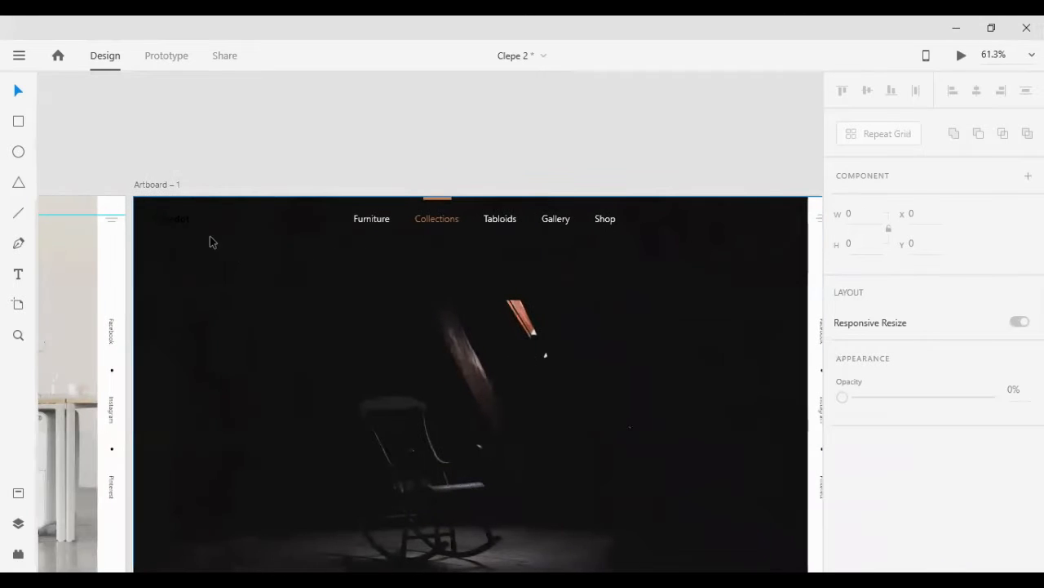
Step: Set the fill of the Clepedot logo text on the dark artboard to white
{"action": "left_click", "coordinate": [189, 226]}
{"action": "scroll", "coordinate": [917, 524], "scroll_direction": "down", "scroll_amount": 4}
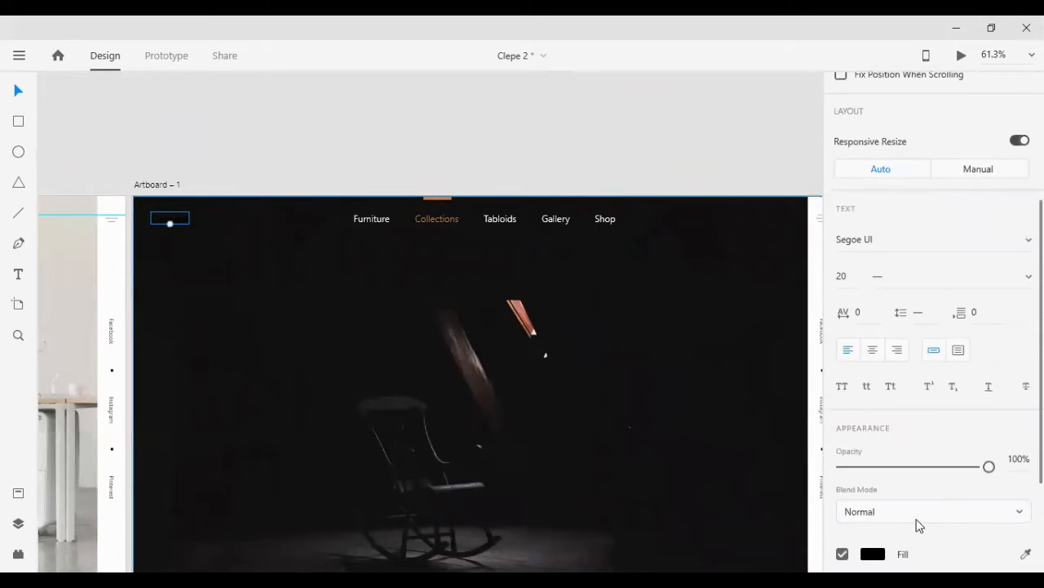
{"action": "left_click", "coordinate": [872, 553]}
{"action": "left_click_drag", "start_coordinate": [677, 400], "coordinate": [612, 311]}
{"action": "left_click", "coordinate": [584, 157]}
Step: Set the fill of the Facebook, Instagram and Pinterest sidebar links on the dark artboard to white (#FFFFFF)
{"action": "scroll", "coordinate": [618, 172], "scroll_direction": "down", "scroll_amount": 5}
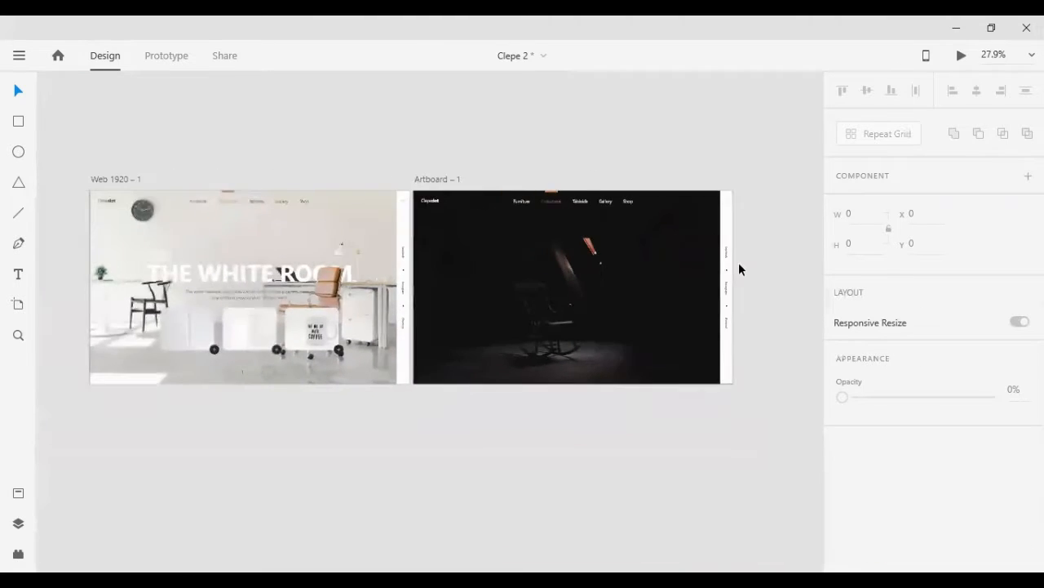
{"action": "scroll", "coordinate": [742, 273], "scroll_direction": "up", "scroll_amount": 6}
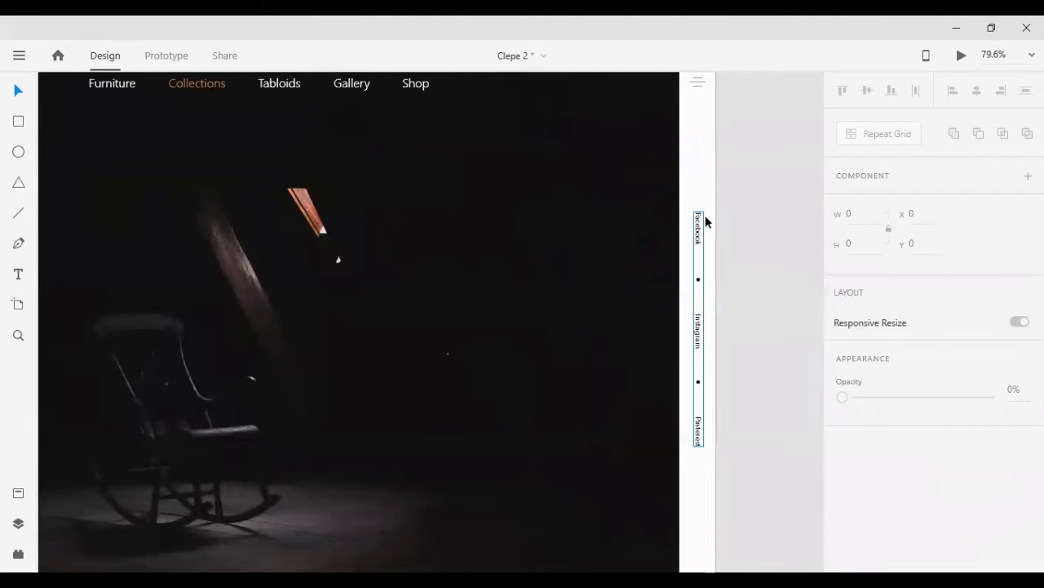
{"action": "left_click", "coordinate": [705, 216]}
{"action": "scroll", "coordinate": [743, 256], "scroll_direction": "down", "scroll_amount": 1}
{"action": "scroll", "coordinate": [904, 457], "scroll_direction": "down", "scroll_amount": 5}
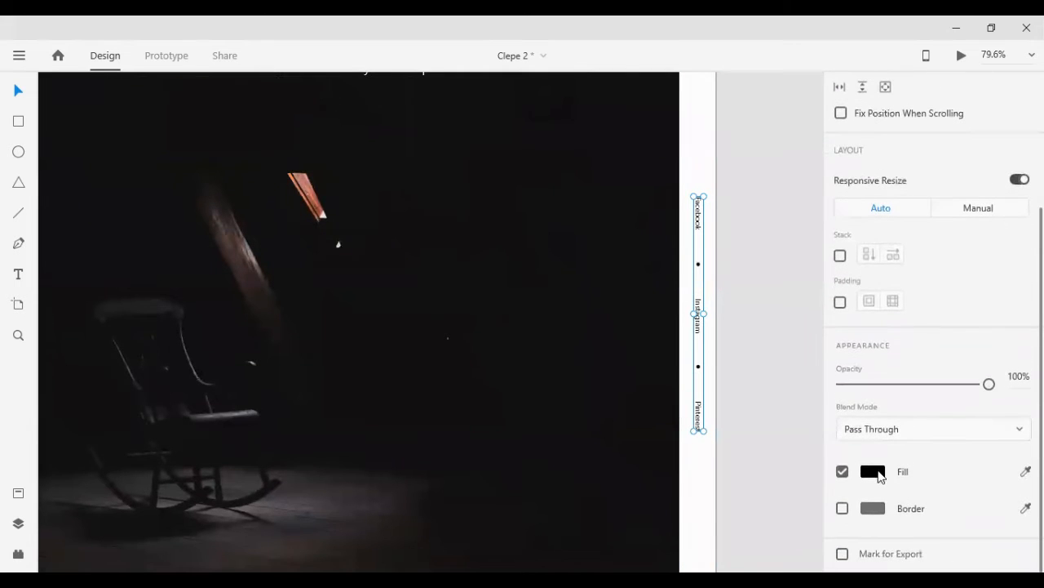
{"action": "left_click", "coordinate": [872, 470]}
{"action": "left_click_drag", "start_coordinate": [677, 378], "coordinate": [633, 325]}
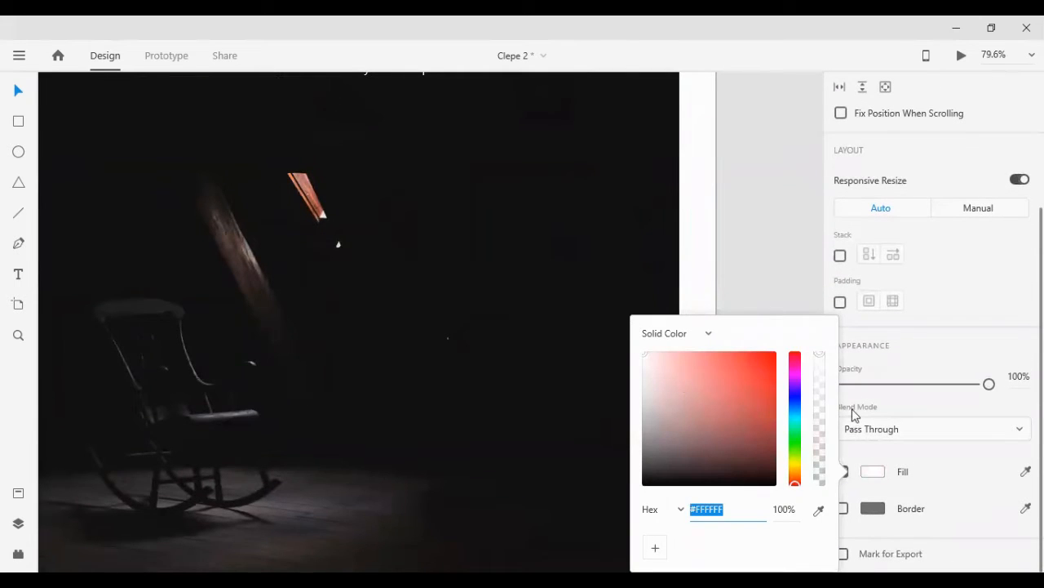
{"action": "left_click", "coordinate": [774, 235]}
Step: Set the border colour of the hamburger icon in the dark artboard's sidebar to white (#FFFFFF)
{"action": "scroll", "coordinate": [769, 231], "scroll_direction": "up", "scroll_amount": 2}
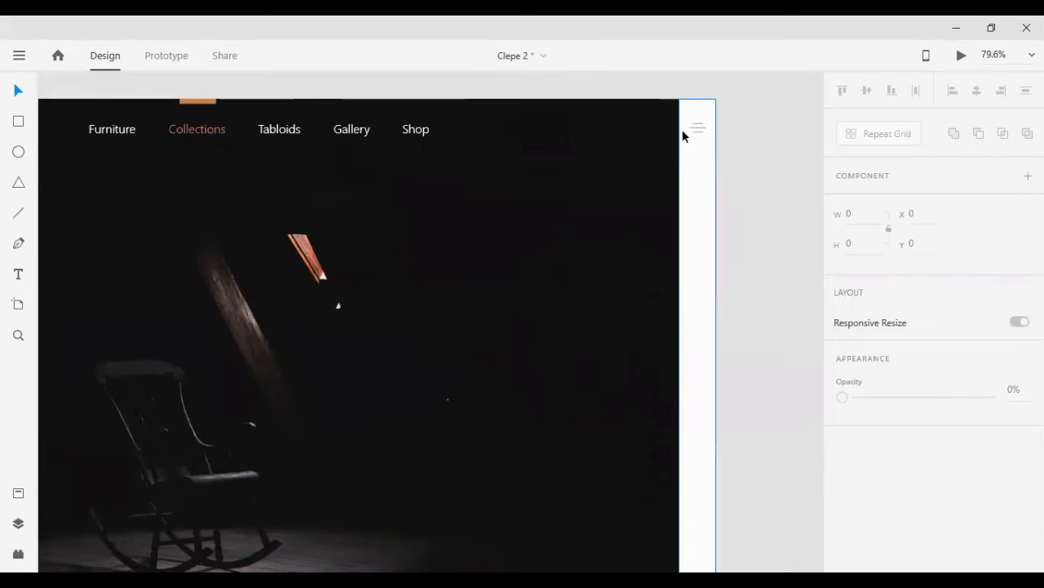
{"action": "left_click", "coordinate": [699, 127]}
{"action": "scroll", "coordinate": [909, 401], "scroll_direction": "down", "scroll_amount": 4}
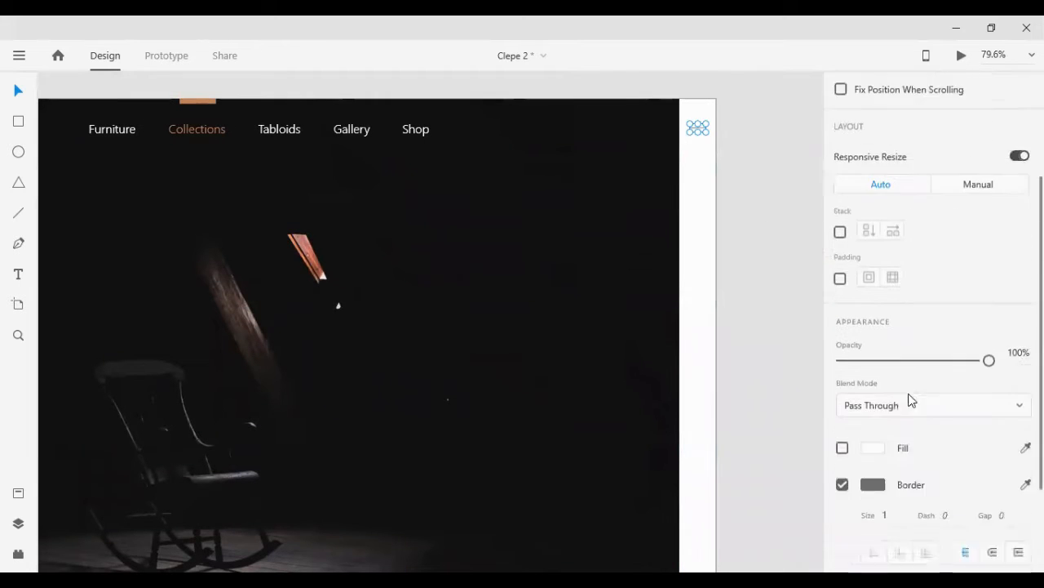
{"action": "left_click", "coordinate": [870, 400]}
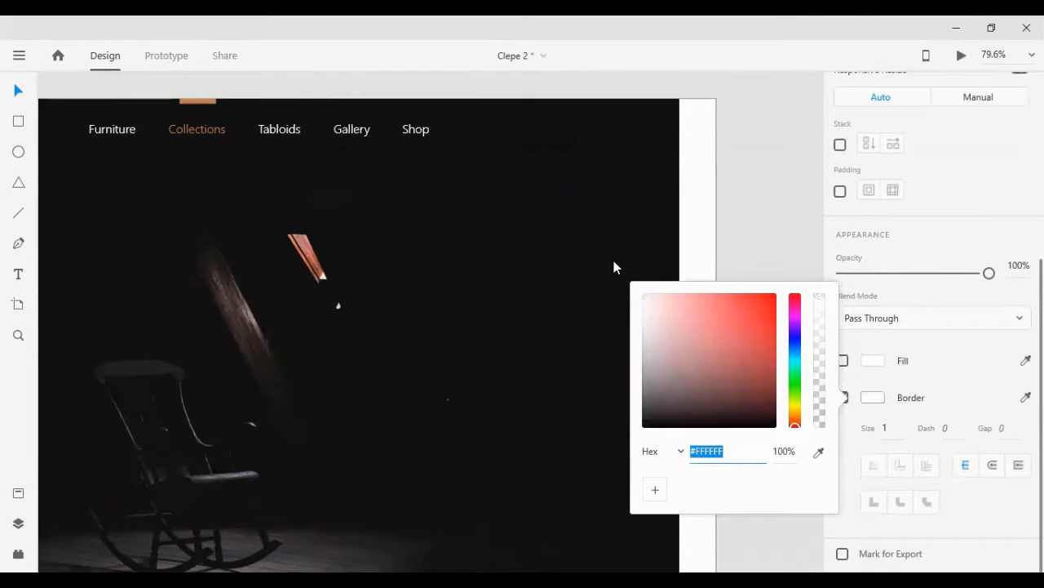
{"action": "left_click", "coordinate": [770, 203]}
Step: Set the fill of the sidebar rectangle on the dark artboard to black (#000000)
{"action": "left_click", "coordinate": [703, 204]}
{"action": "scroll", "coordinate": [923, 450], "scroll_direction": "down", "scroll_amount": 3}
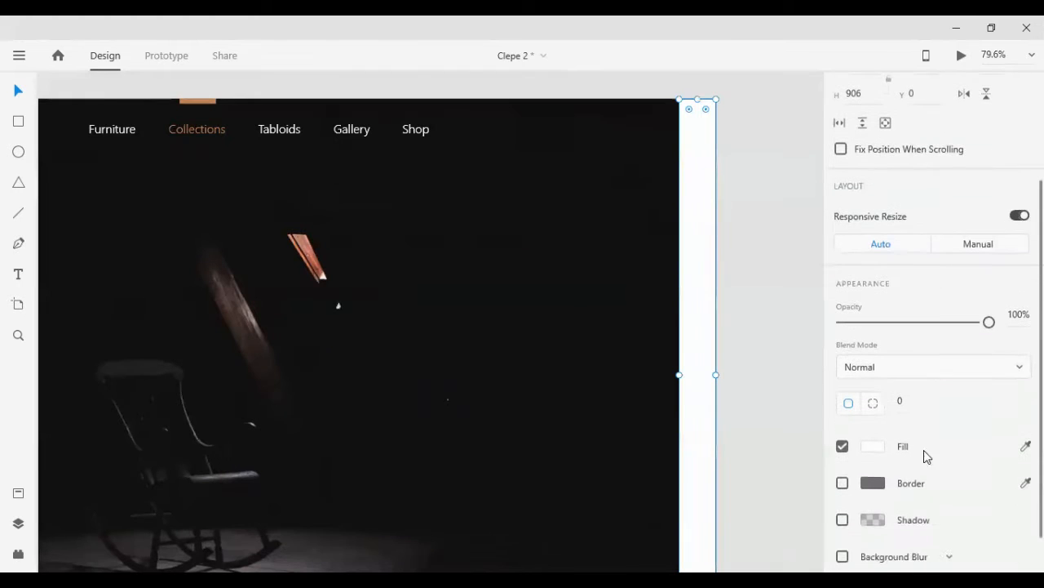
{"action": "left_click", "coordinate": [872, 446]}
{"action": "left_click_drag", "start_coordinate": [657, 424], "coordinate": [631, 497]}
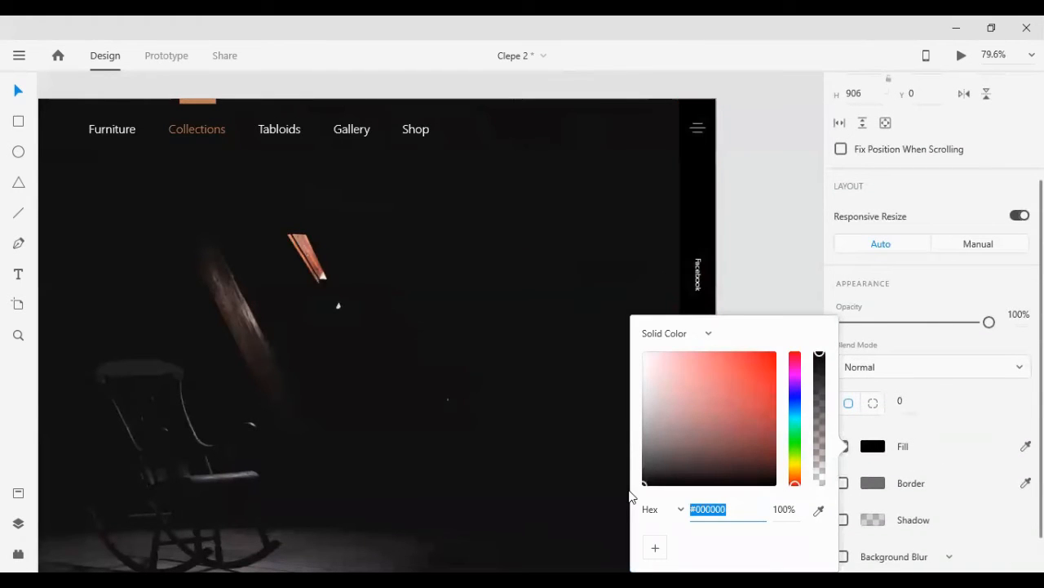
{"action": "left_click", "coordinate": [754, 221]}
Step: Copy the heading block, three product cards and pagination from the White Room artboard onto the dark artboard
{"action": "scroll", "coordinate": [754, 221], "scroll_direction": "down", "scroll_amount": 3}
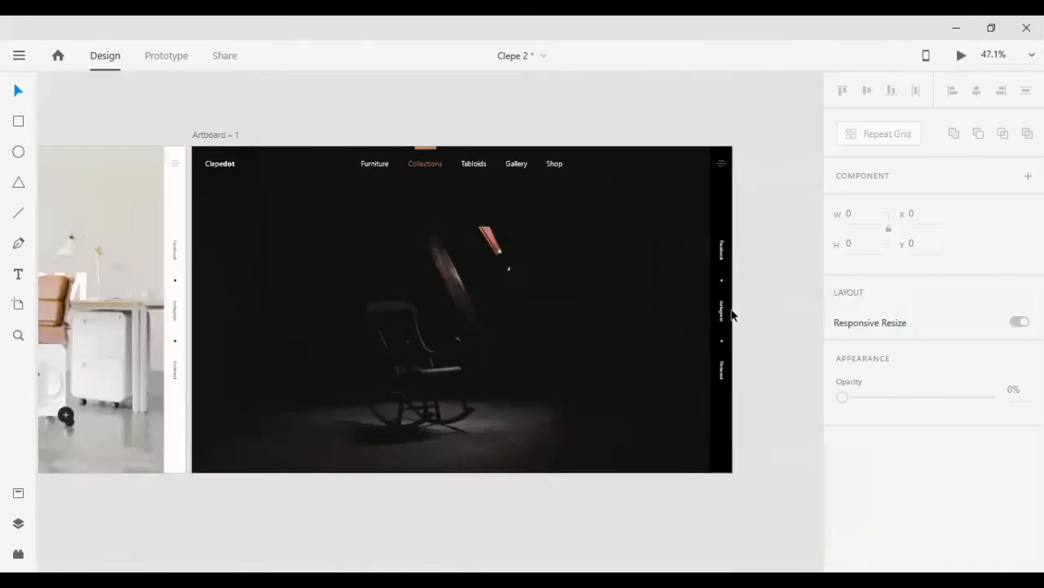
{"action": "scroll", "coordinate": [381, 223], "scroll_direction": "up", "scroll_amount": 1}
{"action": "scroll", "coordinate": [301, 259], "scroll_direction": "up", "scroll_amount": 1}
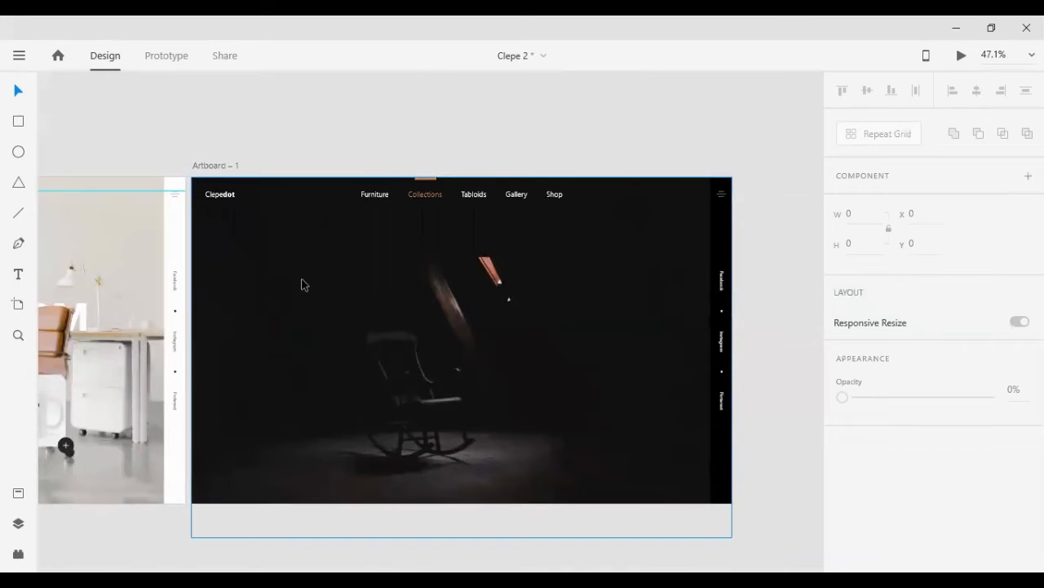
{"action": "scroll", "coordinate": [301, 284], "scroll_direction": "down", "scroll_amount": 1}
{"action": "scroll", "coordinate": [232, 361], "scroll_direction": "left", "scroll_amount": 4}
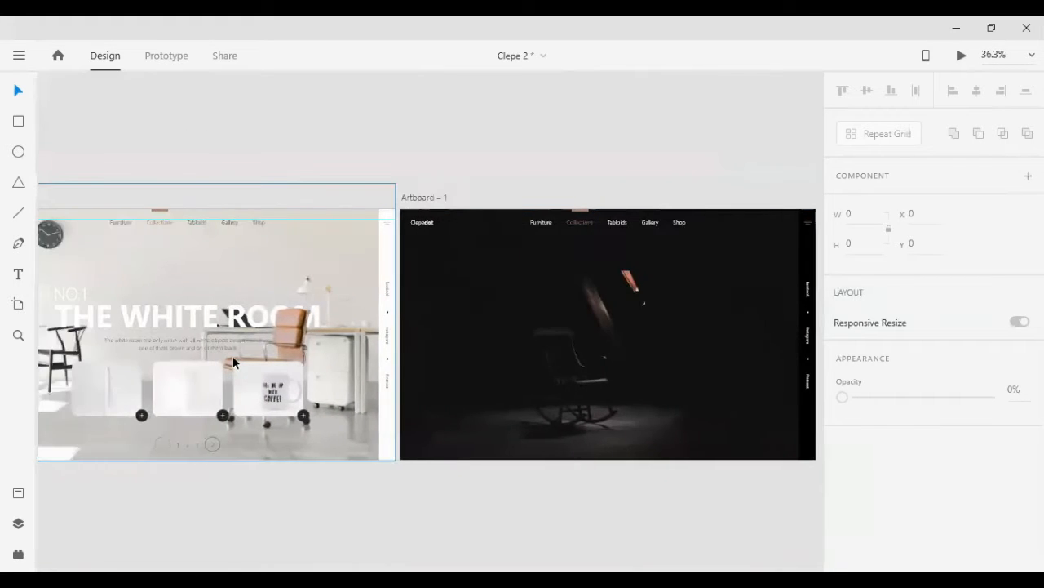
{"action": "scroll", "coordinate": [233, 356], "scroll_direction": "left", "scroll_amount": 3}
{"action": "scroll", "coordinate": [282, 317], "scroll_direction": "up", "scroll_amount": 2}
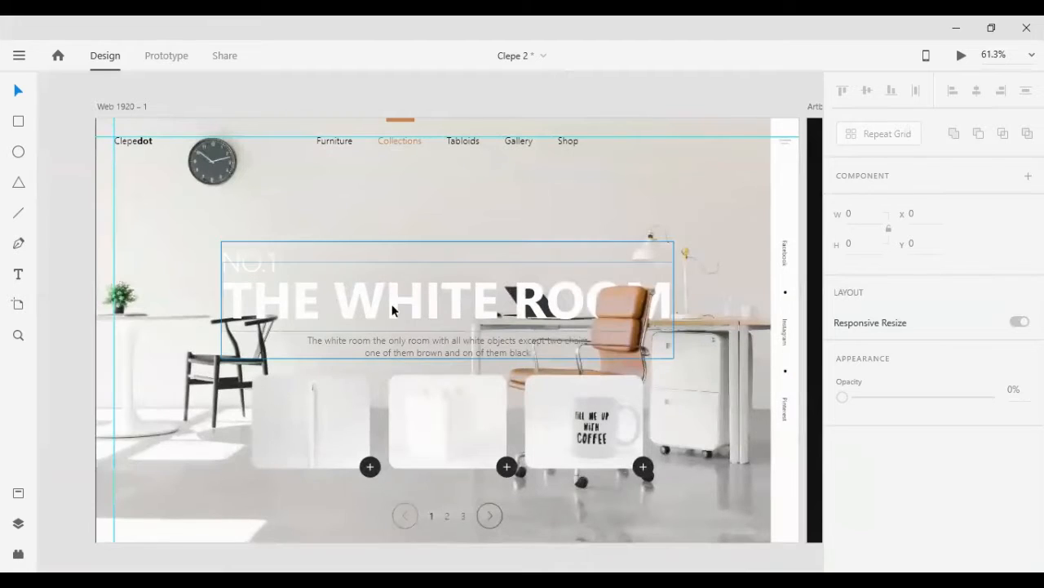
{"action": "scroll", "coordinate": [392, 310], "scroll_direction": "down", "scroll_amount": 5}
{"action": "left_click_drag", "start_coordinate": [719, 445], "coordinate": [168, 122]}
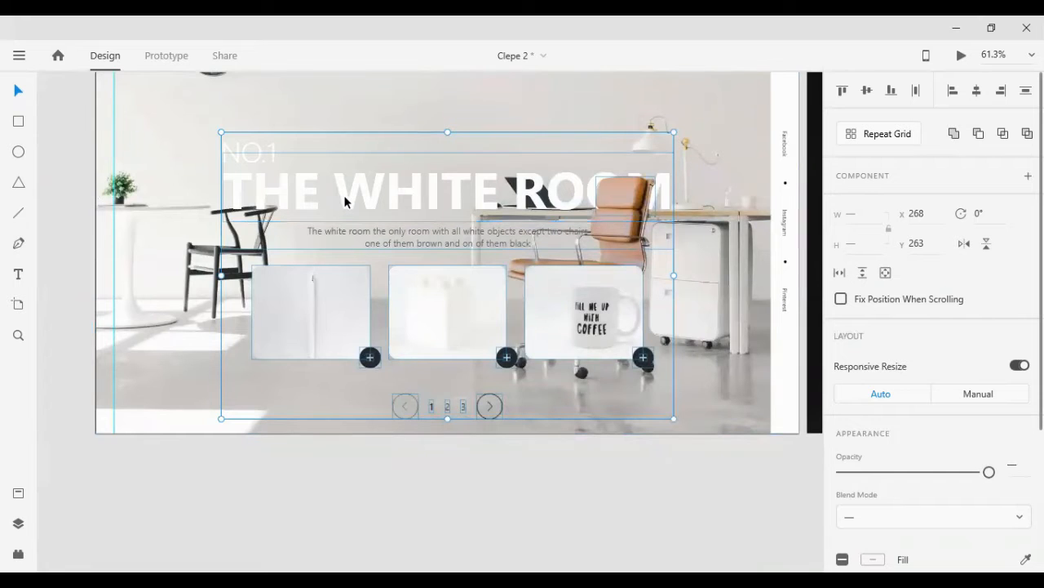
{"action": "left_click_drag", "start_coordinate": [340, 197], "coordinate": [720, 213]}
{"action": "scroll", "coordinate": [729, 217], "scroll_direction": "right", "scroll_amount": 6}
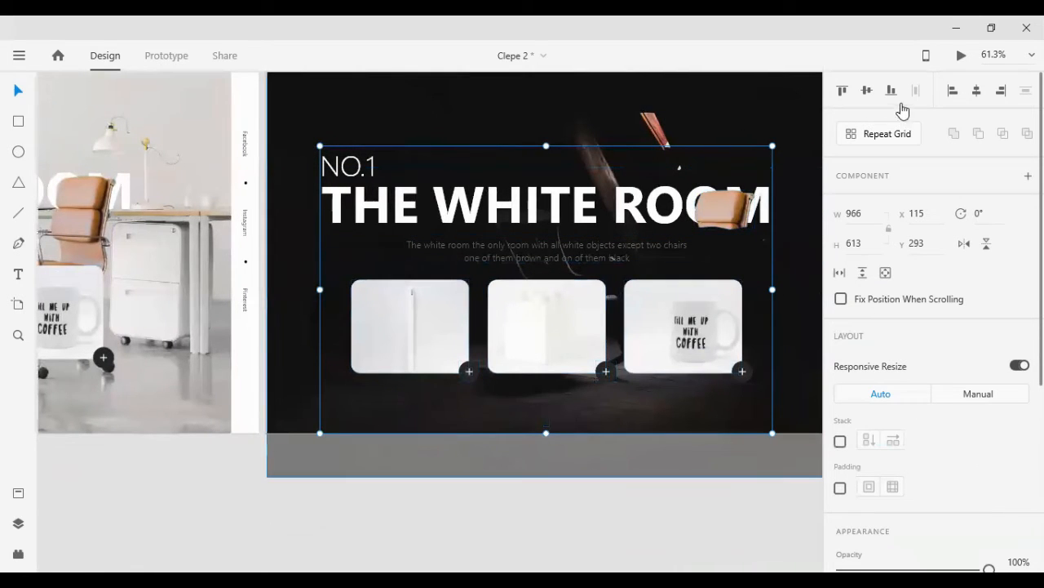
Step: Center the copied content horizontally on the dark artboard and move it up to X 268, Y 243
{"action": "left_click", "coordinate": [977, 91]}
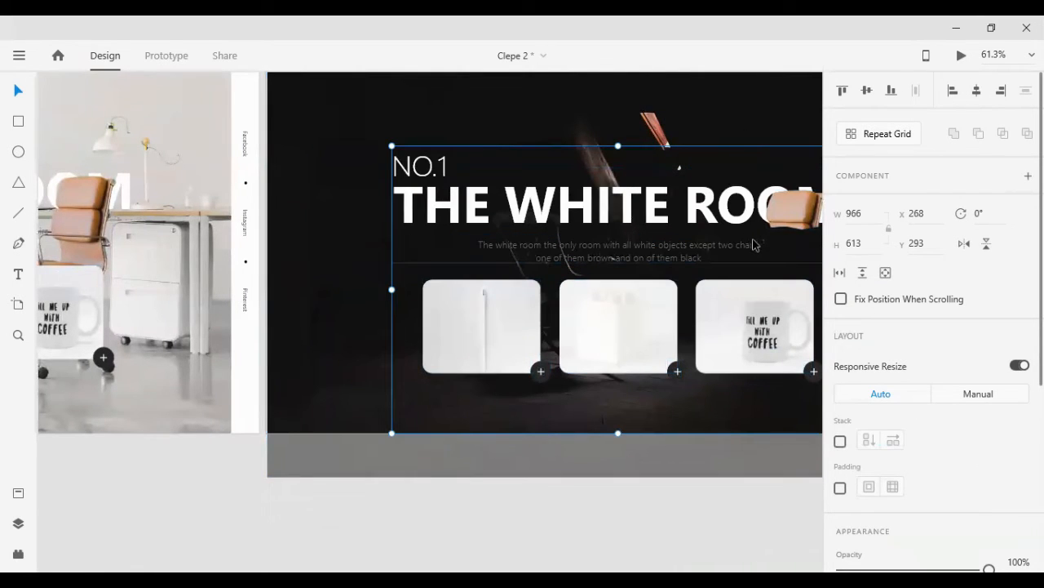
{"action": "key", "text": "shift+Up"}
{"action": "key", "text": "shift+Up"}
{"action": "key", "text": "shift+Up"}
{"action": "key", "text": "shift+Up"}
{"action": "key", "text": "shift+Up"}
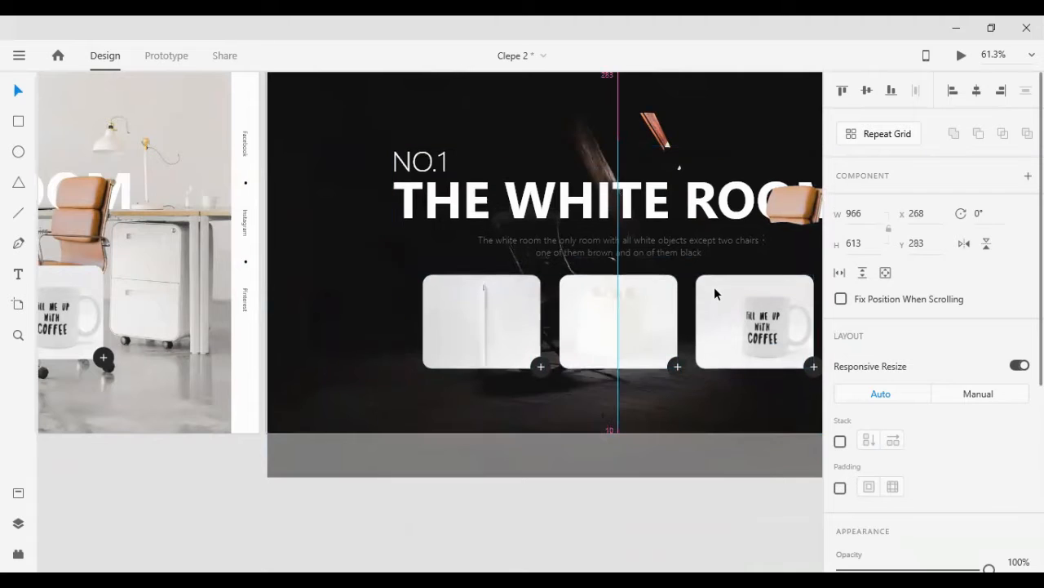
{"action": "left_click", "coordinate": [703, 495]}
Step: Delete the brown chair cutout covering the word ROOM in the dark artboard's heading
{"action": "scroll", "coordinate": [719, 349], "scroll_direction": "down", "scroll_amount": 2}
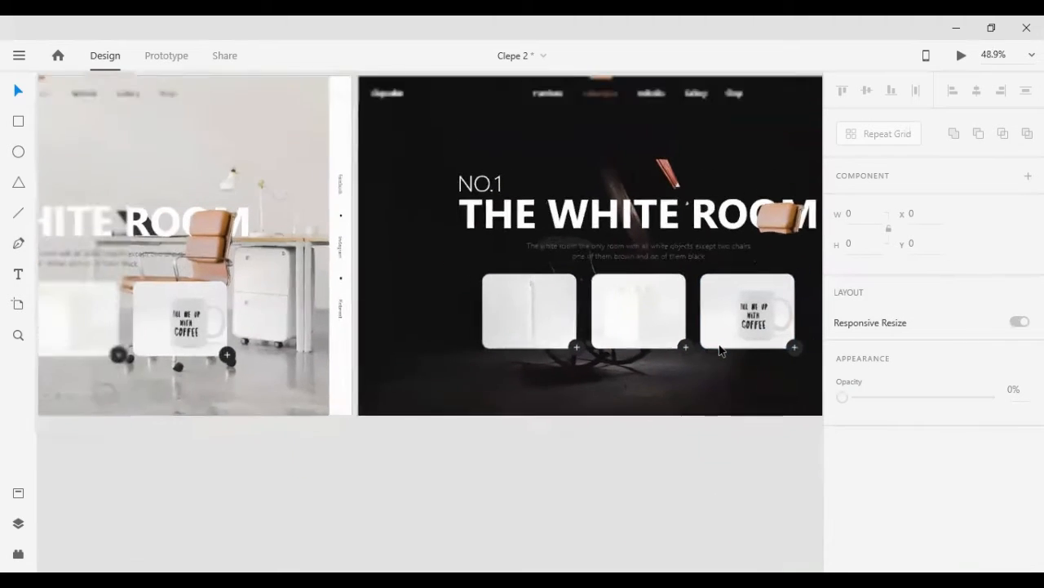
{"action": "scroll", "coordinate": [720, 349], "scroll_direction": "up", "scroll_amount": 2}
{"action": "scroll", "coordinate": [729, 347], "scroll_direction": "right", "scroll_amount": 2}
{"action": "scroll", "coordinate": [729, 348], "scroll_direction": "right", "scroll_amount": 1}
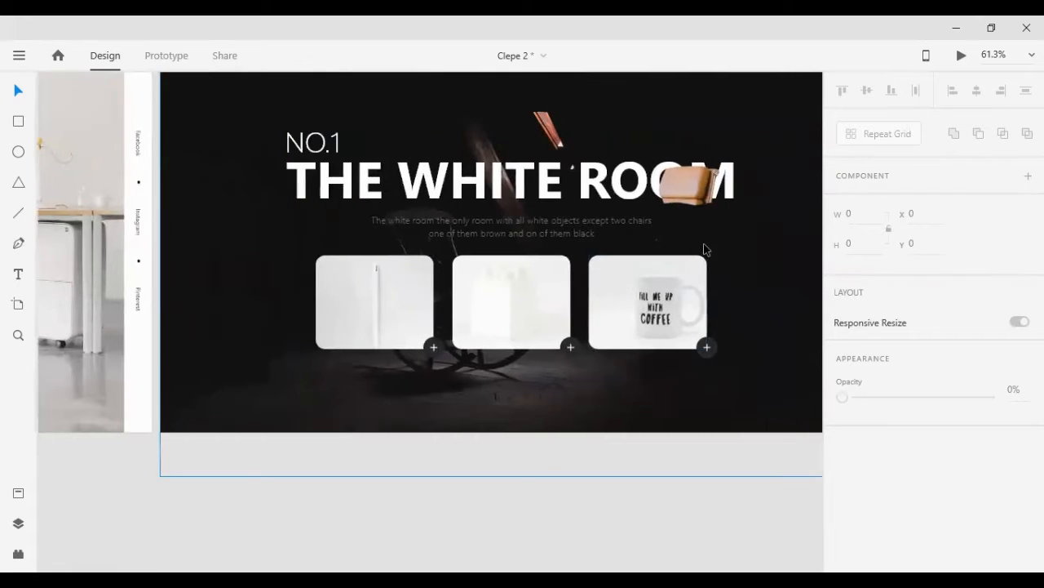
{"action": "left_click", "coordinate": [688, 181]}
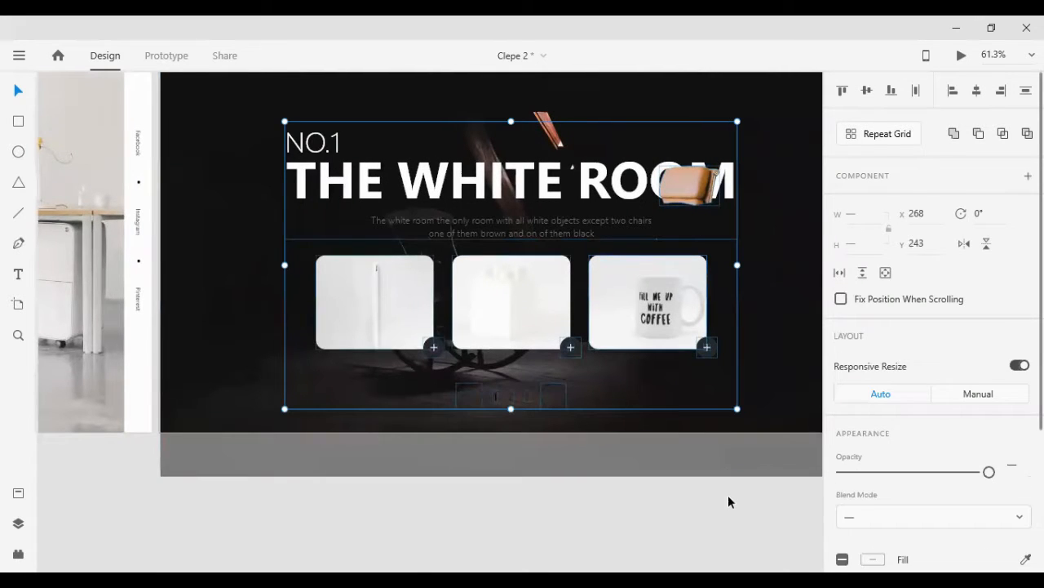
{"action": "left_click", "coordinate": [728, 495]}
{"action": "left_click", "coordinate": [688, 194]}
{"action": "key", "text": "Delete"}
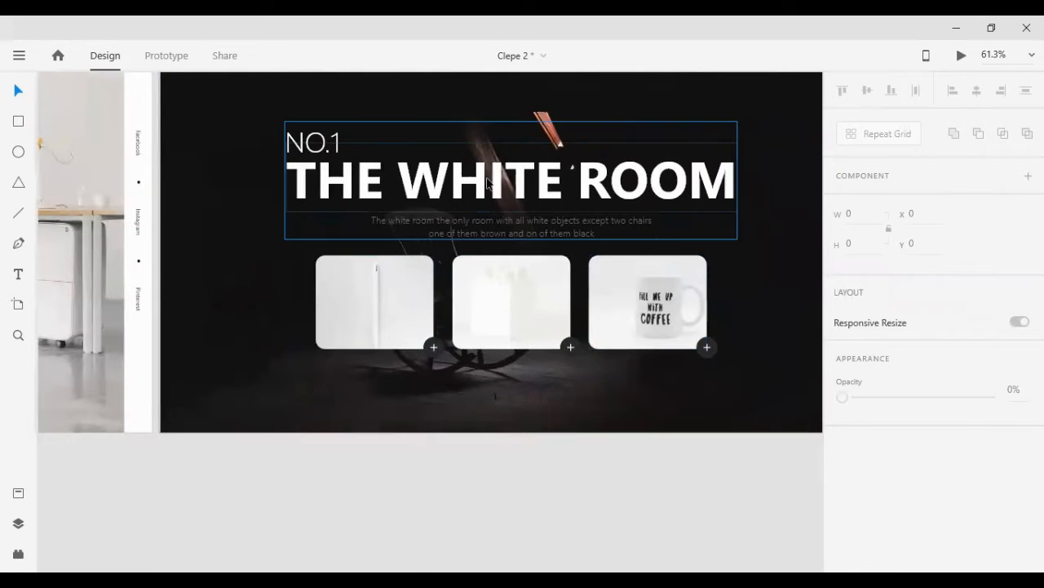
Step: Send the heading block on the dark artboard to the back, behind the rocking chair photo
{"action": "left_click", "coordinate": [492, 190]}
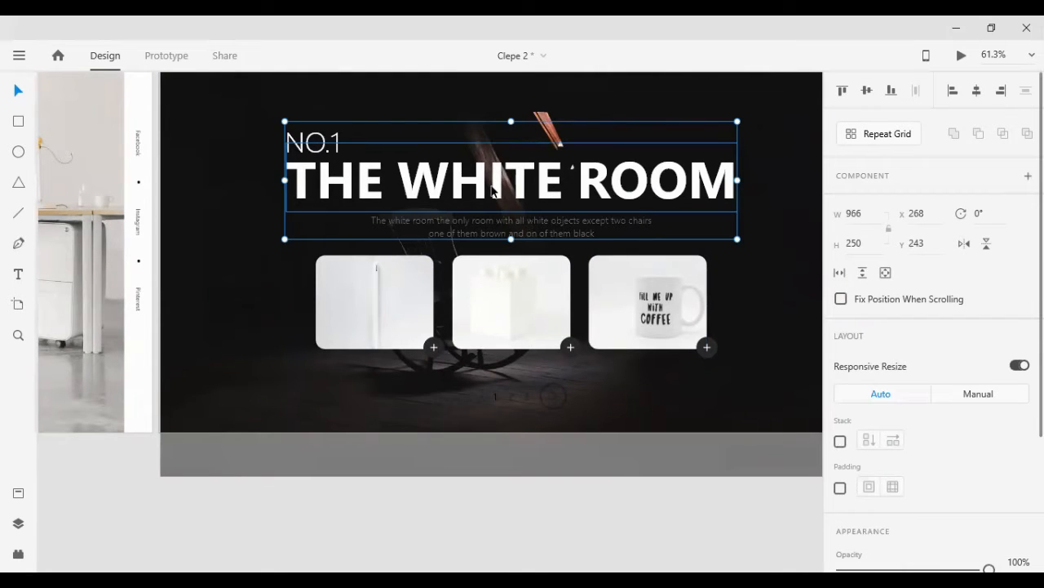
{"action": "key", "text": "ctrl+shift+["}
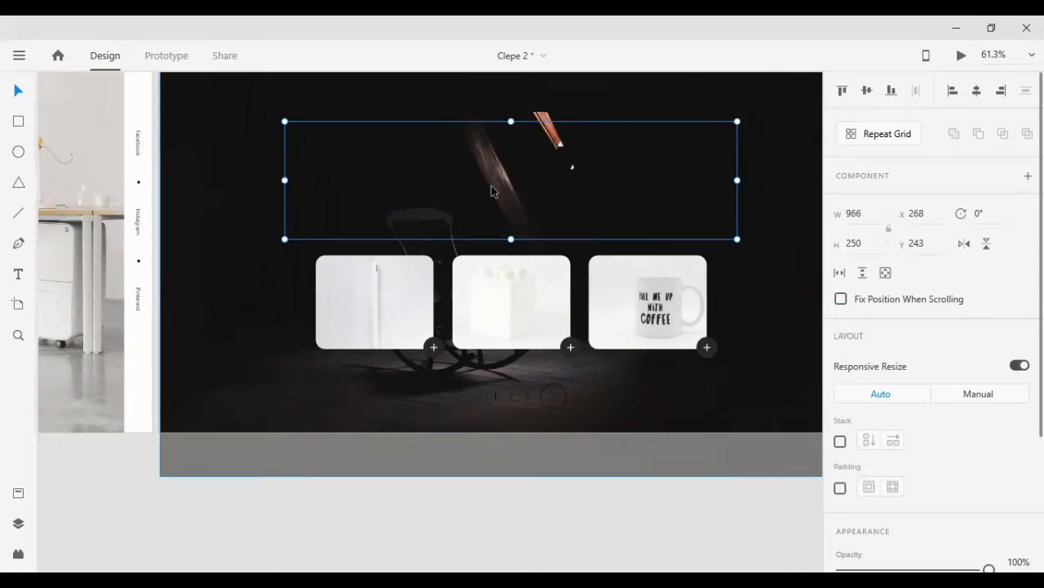
{"action": "left_click", "coordinate": [480, 463]}
Step: Trace the lit wooden beam above the rocking chair with the Pen tool as a closed four-corner outline
{"action": "scroll", "coordinate": [495, 184], "scroll_direction": "up", "scroll_amount": 6}
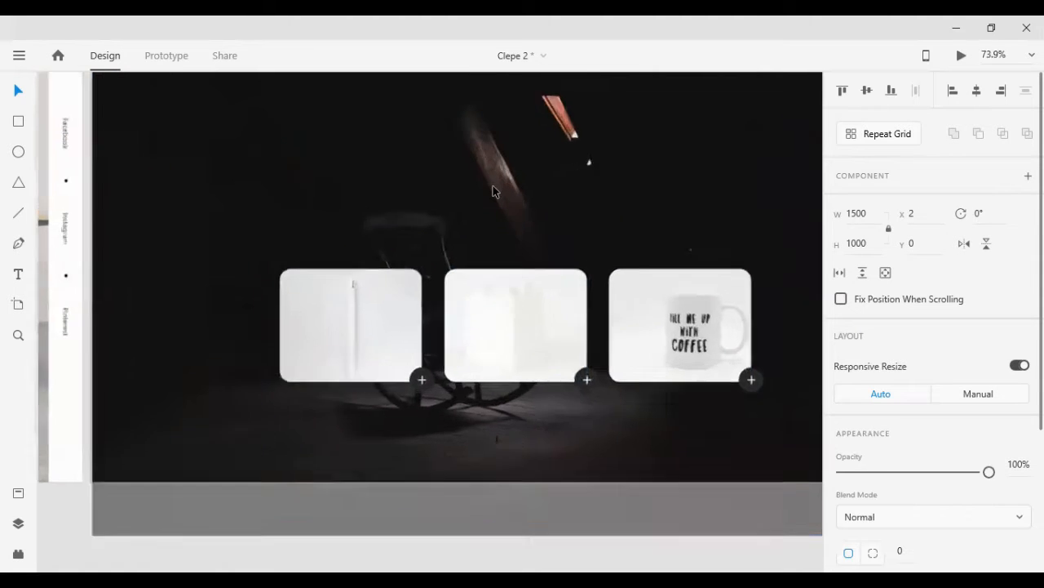
{"action": "scroll", "coordinate": [505, 146], "scroll_direction": "up", "scroll_amount": 4}
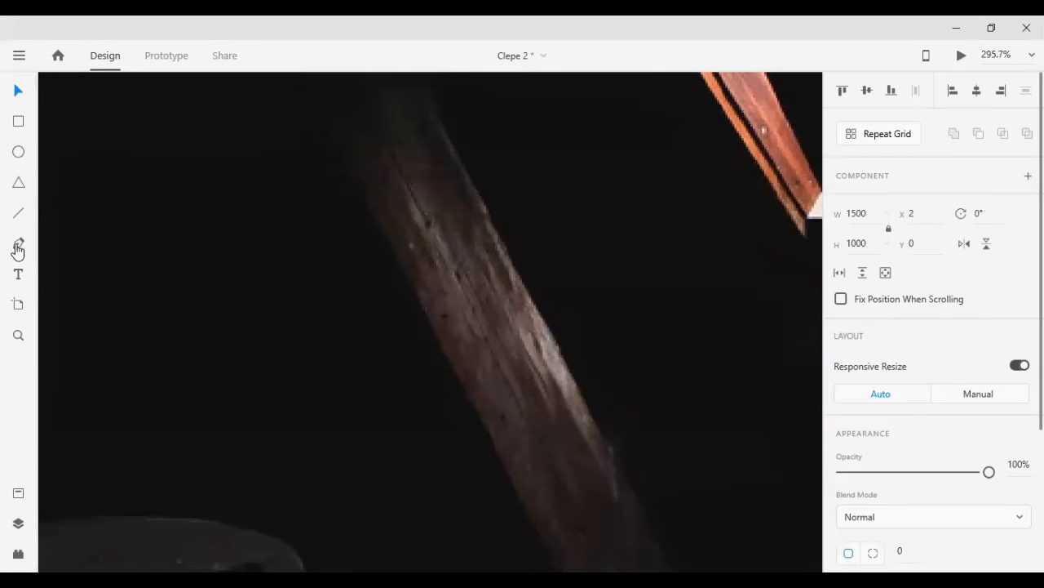
{"action": "left_click", "coordinate": [341, 161]}
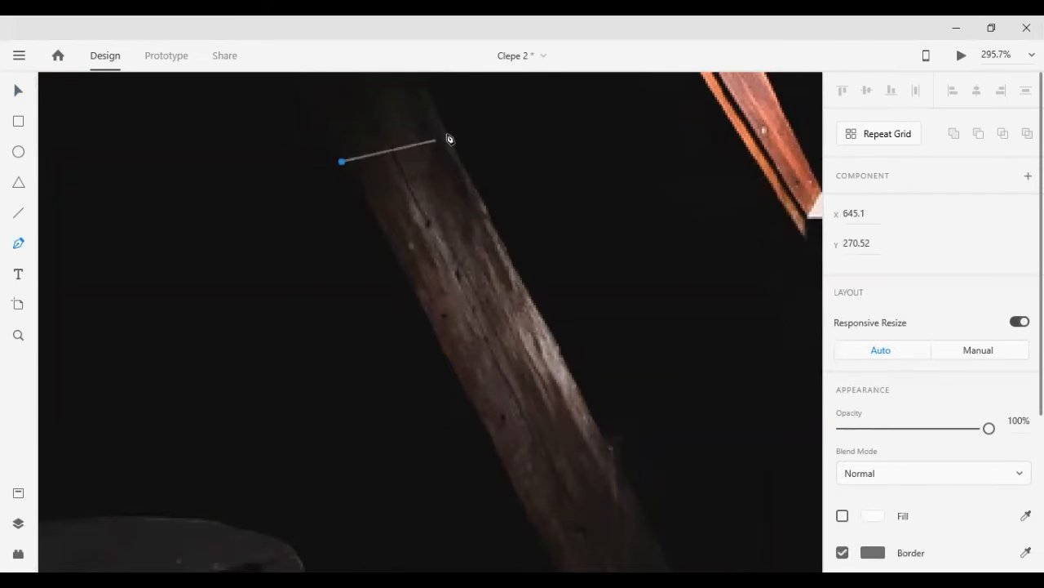
{"action": "scroll", "coordinate": [644, 386], "scroll_direction": "down", "scroll_amount": 3}
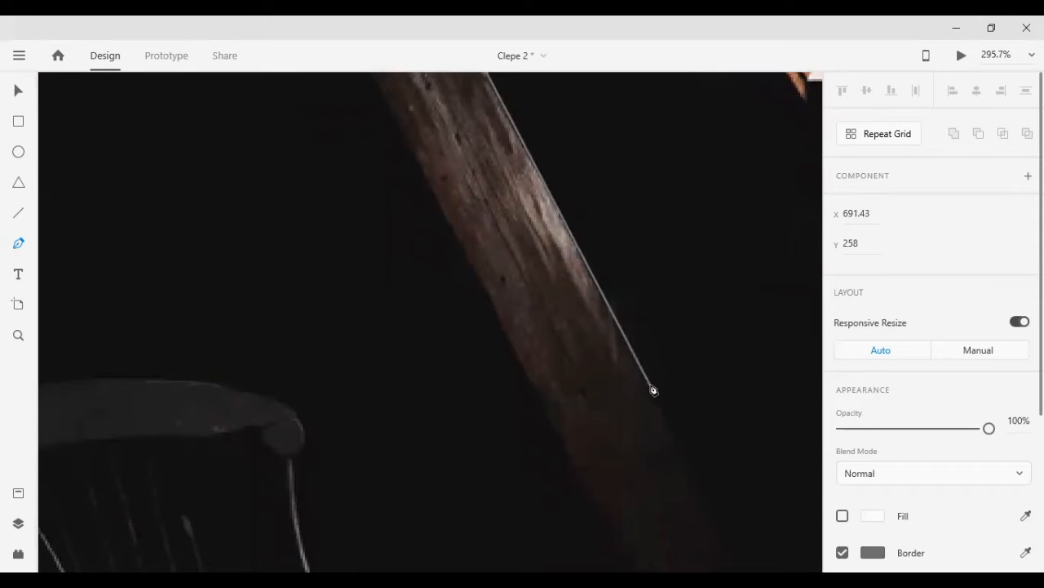
{"action": "scroll", "coordinate": [563, 444], "scroll_direction": "up", "scroll_amount": 3}
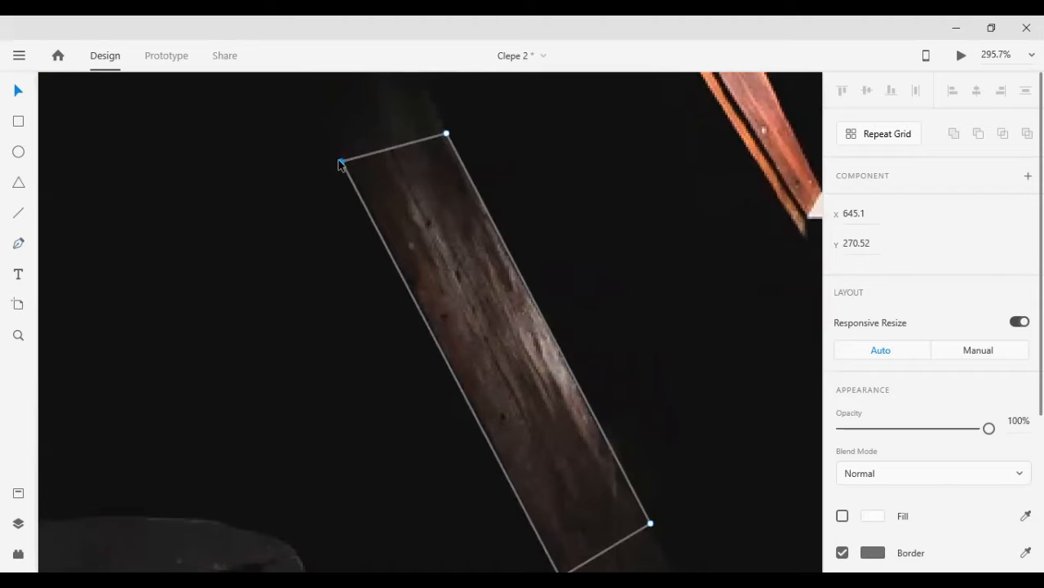
{"action": "scroll", "coordinate": [206, 159], "scroll_direction": "down", "scroll_amount": 6}
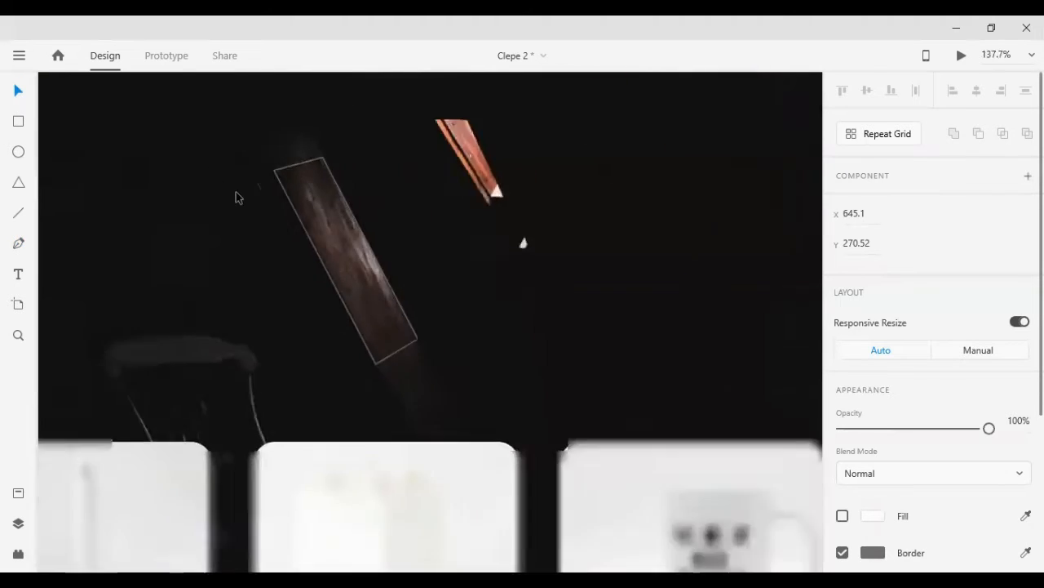
Step: Duplicate the rocking chair photo in place and send one copy to the back, behind the heading
{"action": "left_click", "coordinate": [356, 233]}
{"action": "key", "text": "ctrl+c"}
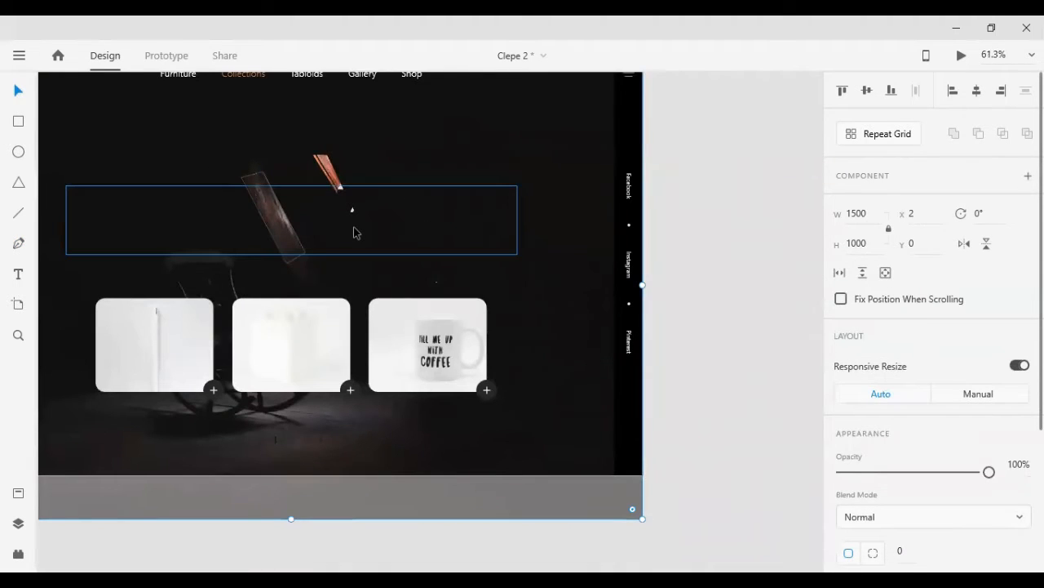
{"action": "key", "text": "ctrl+v"}
{"action": "key", "text": "ctrl+shift+["}
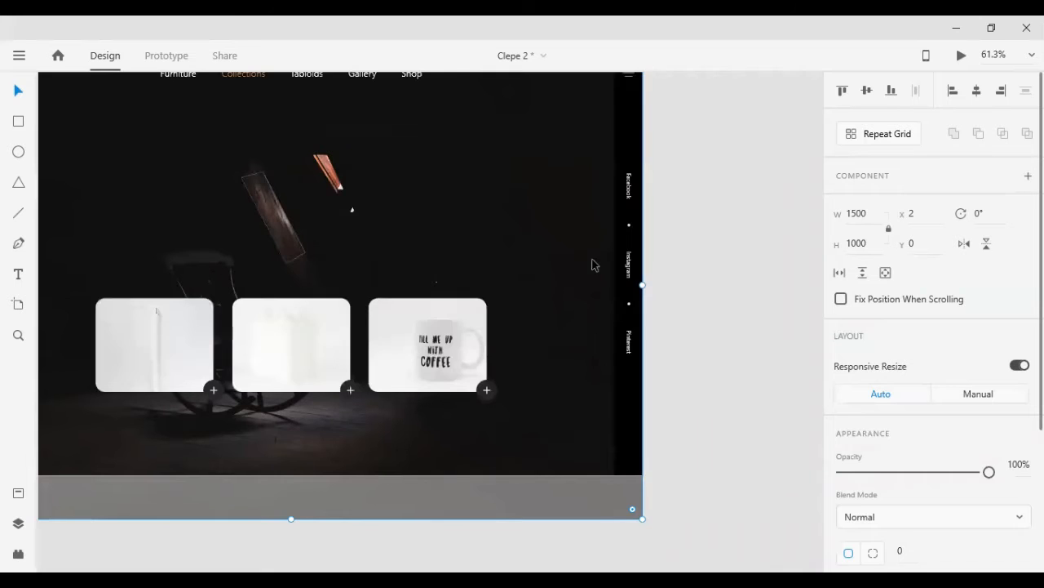
Step: Mask the front rocking chair photo with the beam outline so the beam overlaps the heading
{"action": "left_click", "coordinate": [699, 255]}
{"action": "scroll", "coordinate": [346, 251], "scroll_direction": "left", "scroll_amount": 2}
{"action": "left_click", "coordinate": [339, 240]}
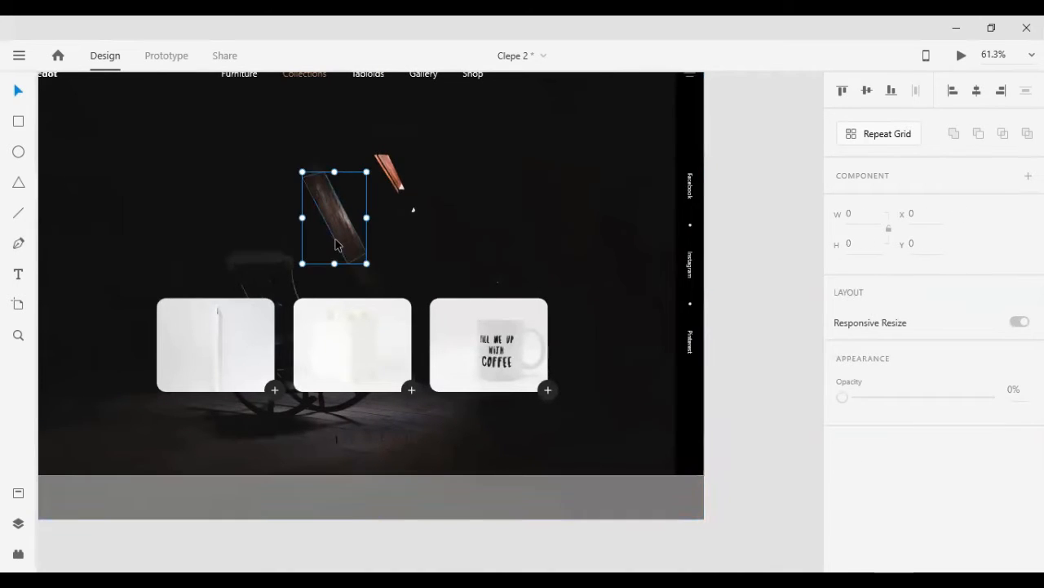
{"action": "right_click", "coordinate": [409, 209]}
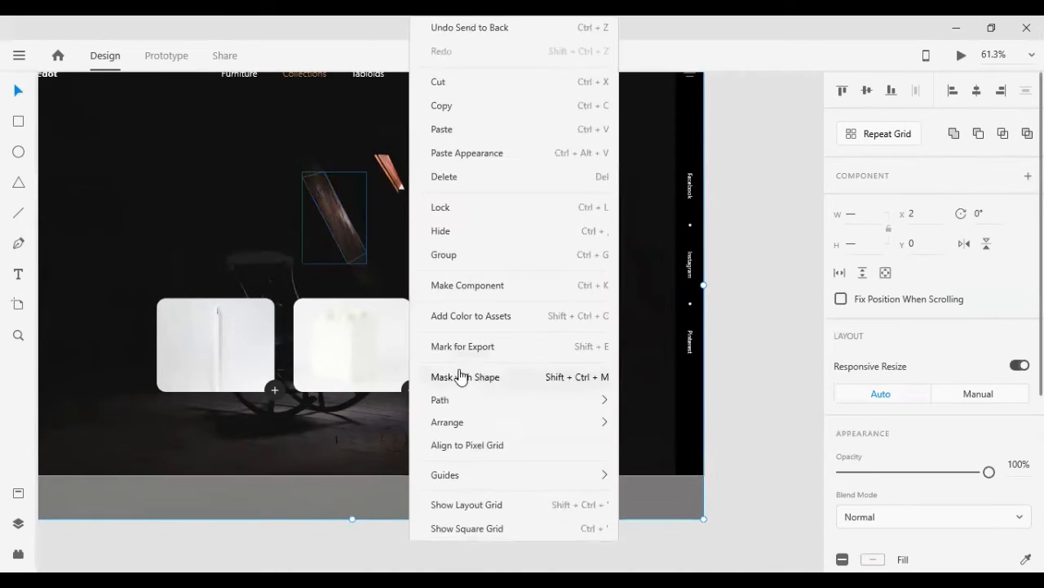
{"action": "left_click", "coordinate": [460, 372]}
{"action": "left_click", "coordinate": [724, 292]}
{"action": "scroll", "coordinate": [670, 265], "scroll_direction": "up", "scroll_amount": 1}
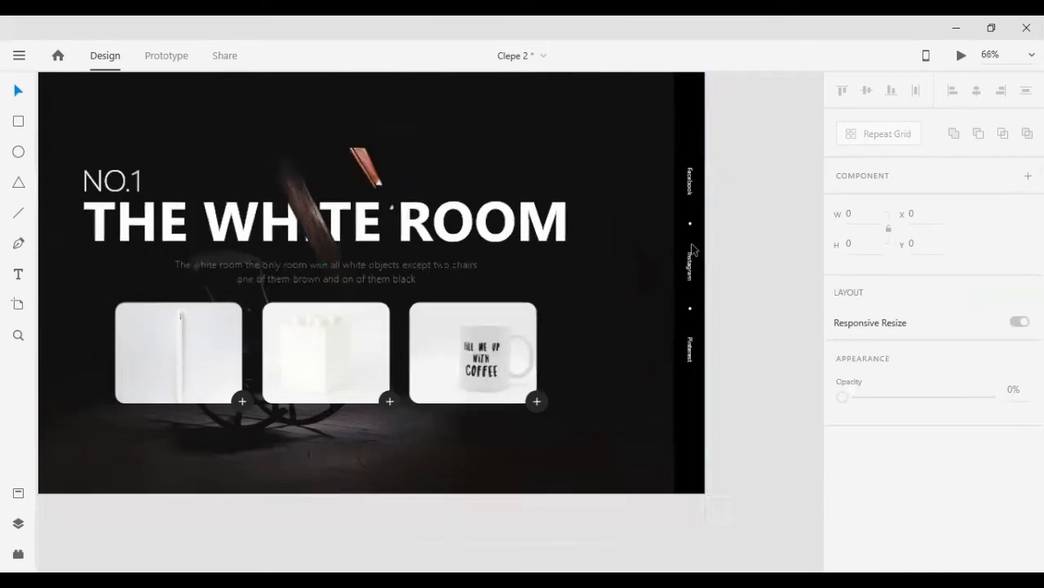
Step: Ungroup the heading block on the dark artboard so its text lines can be edited separately
{"action": "scroll", "coordinate": [671, 265], "scroll_direction": "down", "scroll_amount": 3}
{"action": "scroll", "coordinate": [431, 250], "scroll_direction": "left", "scroll_amount": 2}
{"action": "scroll", "coordinate": [457, 251], "scroll_direction": "up", "scroll_amount": 3}
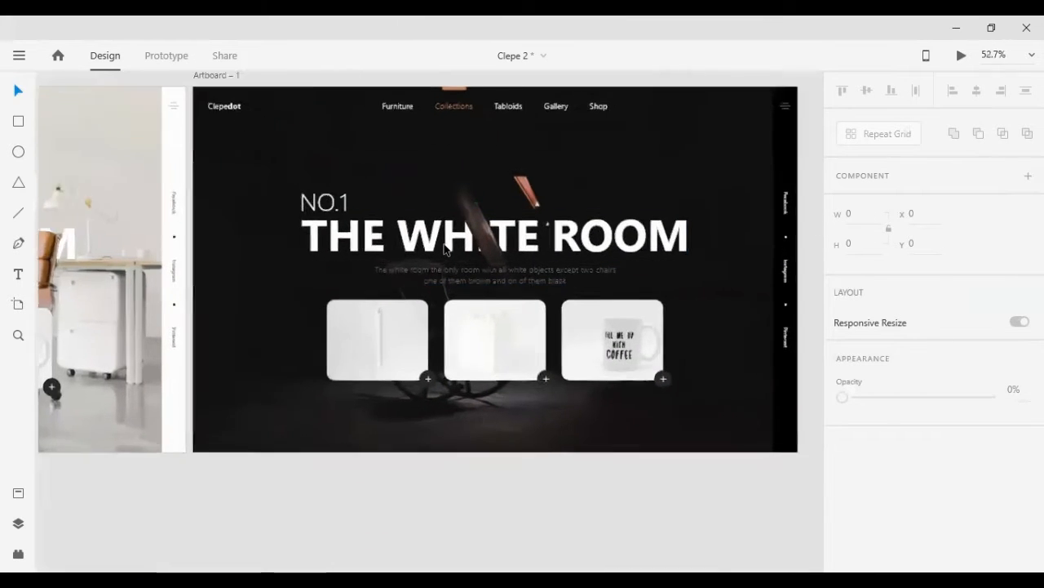
{"action": "scroll", "coordinate": [485, 245], "scroll_direction": "down", "scroll_amount": 2}
{"action": "scroll", "coordinate": [539, 240], "scroll_direction": "right", "scroll_amount": 1}
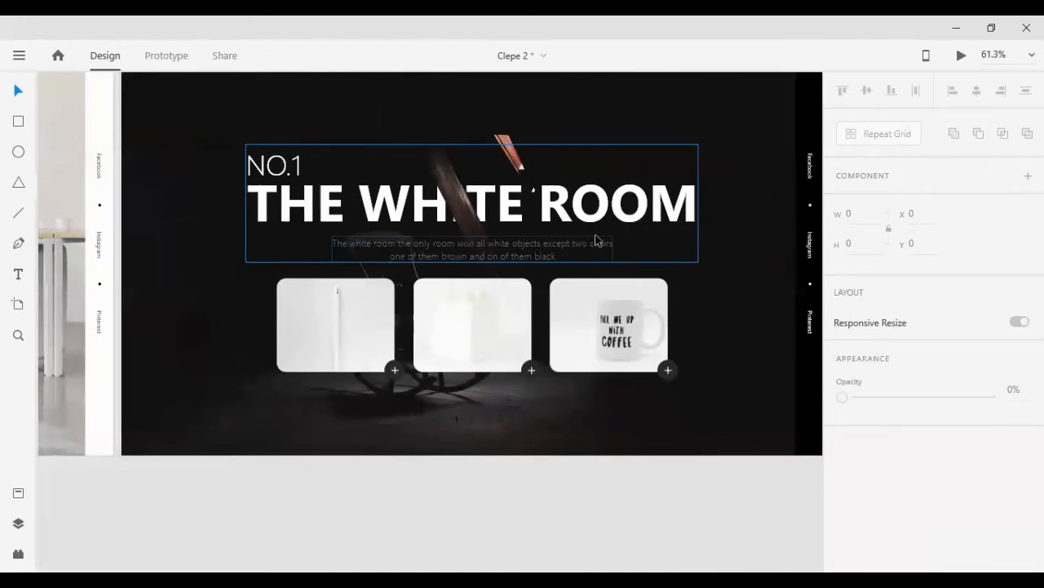
{"action": "scroll", "coordinate": [596, 240], "scroll_direction": "right", "scroll_amount": 1}
{"action": "scroll", "coordinate": [595, 240], "scroll_direction": "up", "scroll_amount": 2}
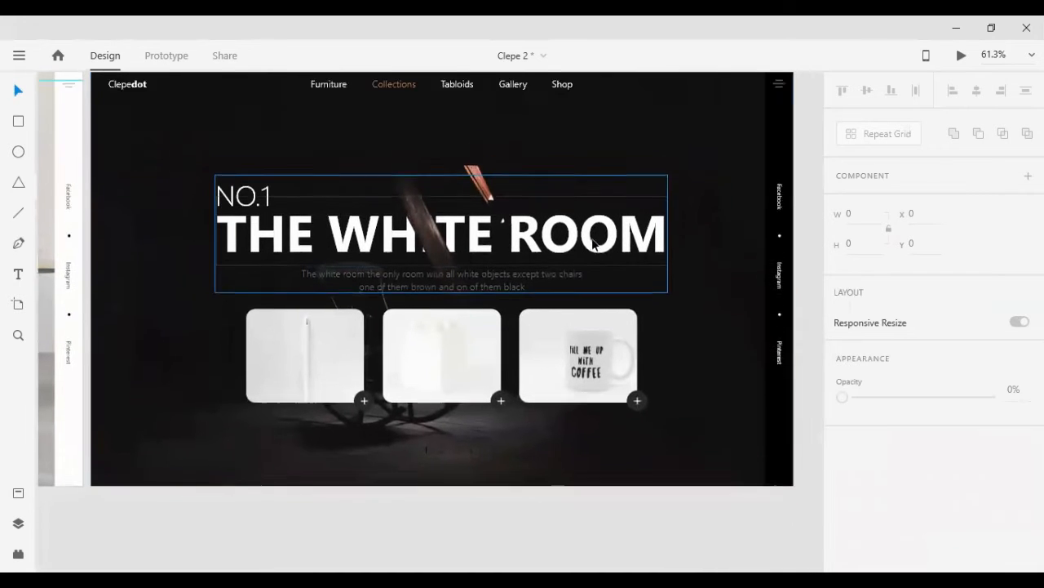
{"action": "left_click", "coordinate": [355, 287]}
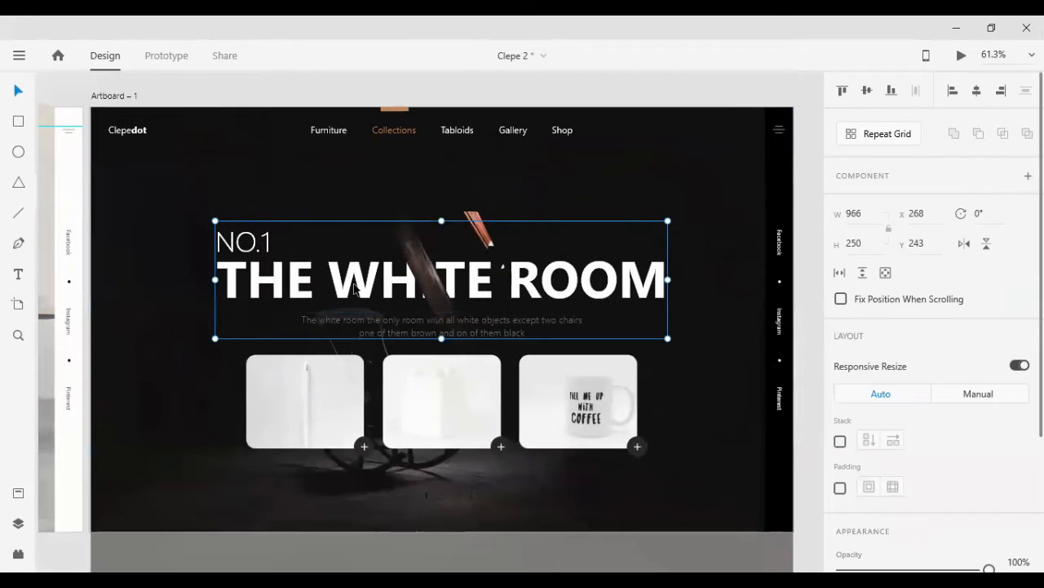
{"action": "key", "text": "ctrl+shift+g"}
{"action": "left_click", "coordinate": [398, 96]}
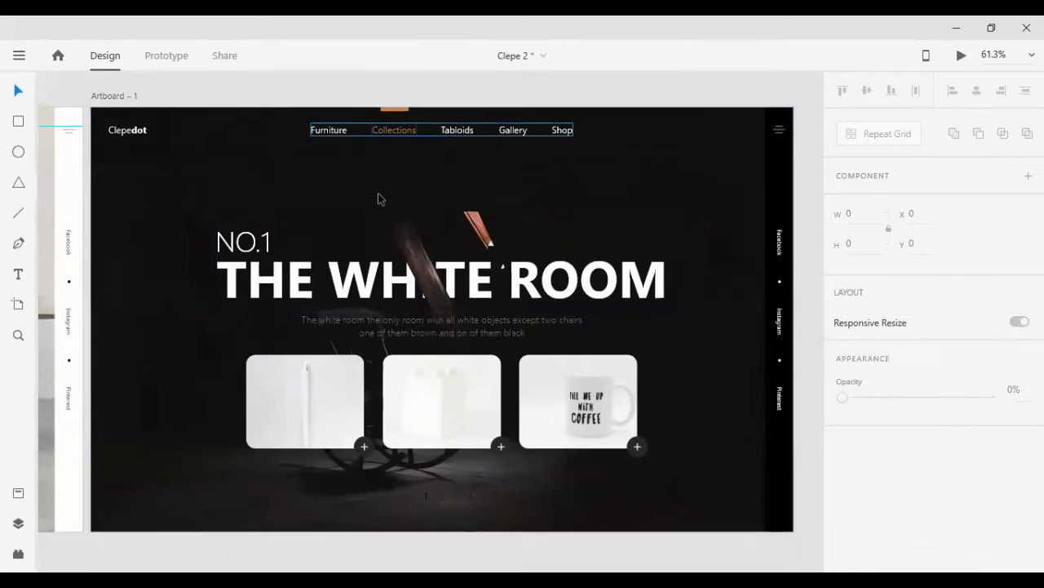
Step: Replace the word WHITE with BLACK in the large heading so it reads THE BLACK ROOM
{"action": "left_click", "coordinate": [346, 274]}
{"action": "double_click", "coordinate": [346, 274]}
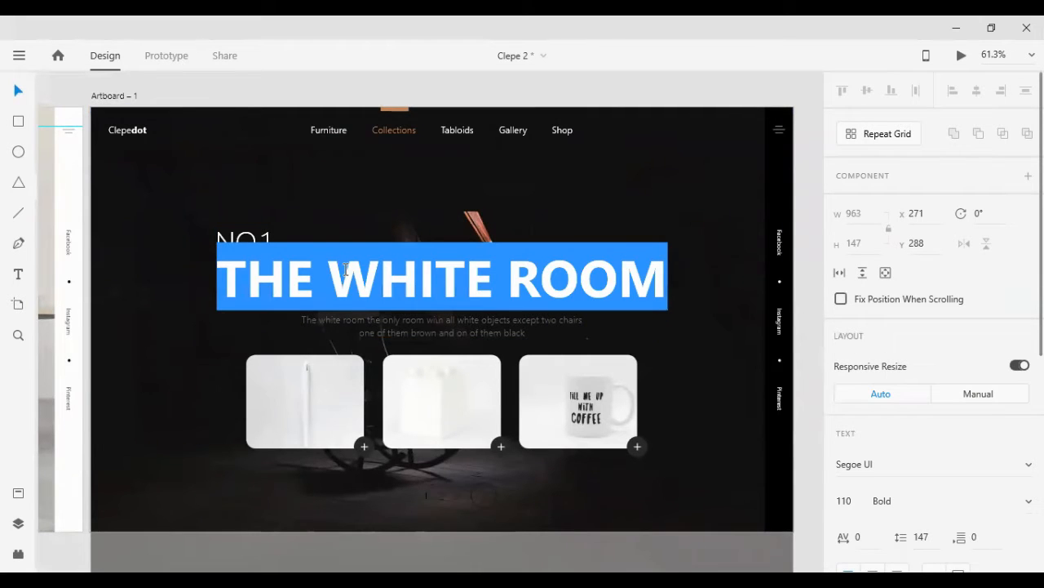
{"action": "left_click", "coordinate": [346, 268]}
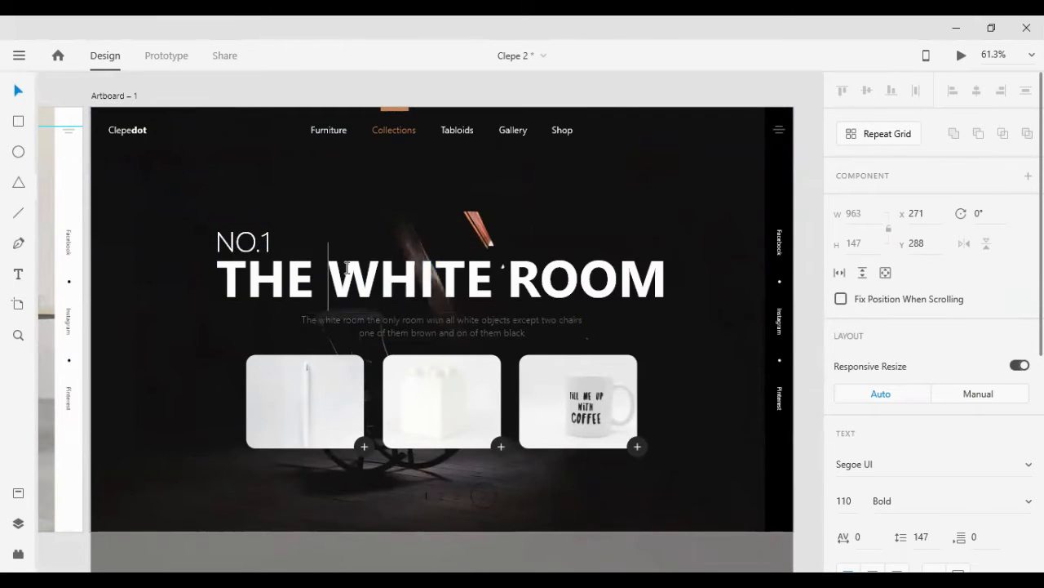
{"action": "double_click", "coordinate": [370, 275]}
{"action": "type", "text": "Black"}
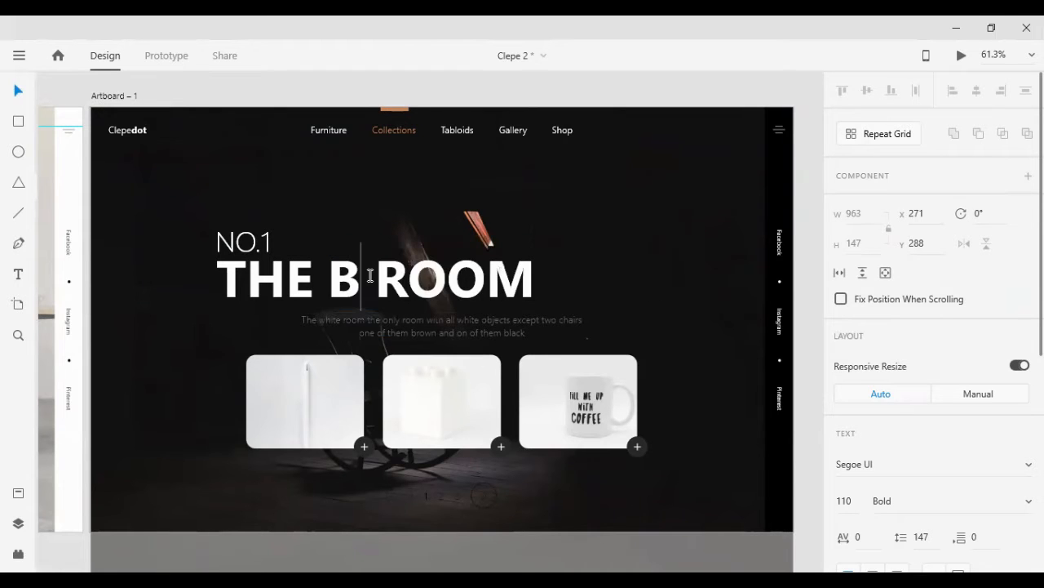
{"action": "key", "text": "BackSpace"}
{"action": "key", "text": "BackSpace"}
{"action": "key", "text": "BackSpace"}
{"action": "key", "text": "BackSpace"}
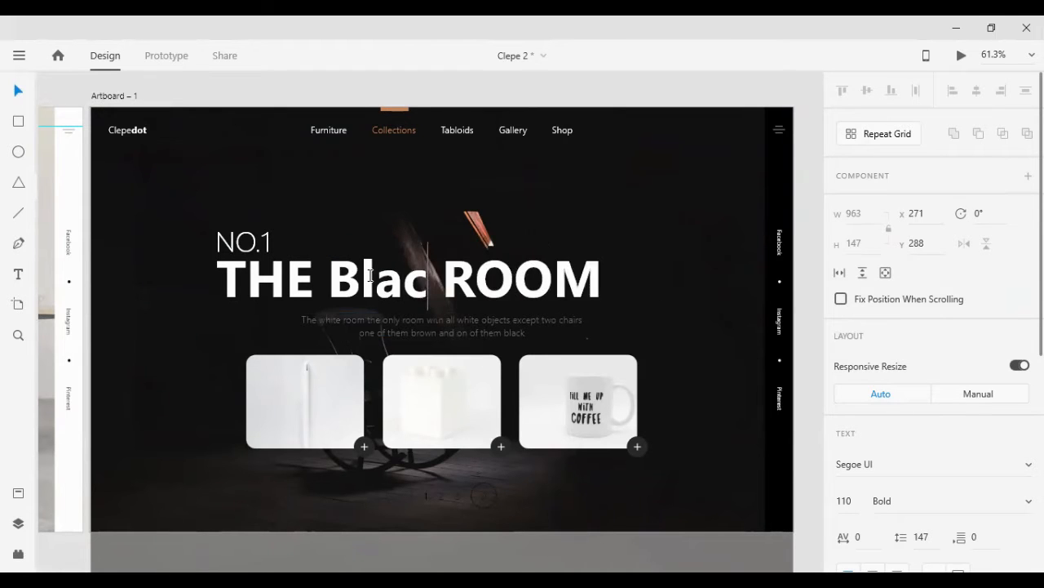
{"action": "type", "text": "LACK"}
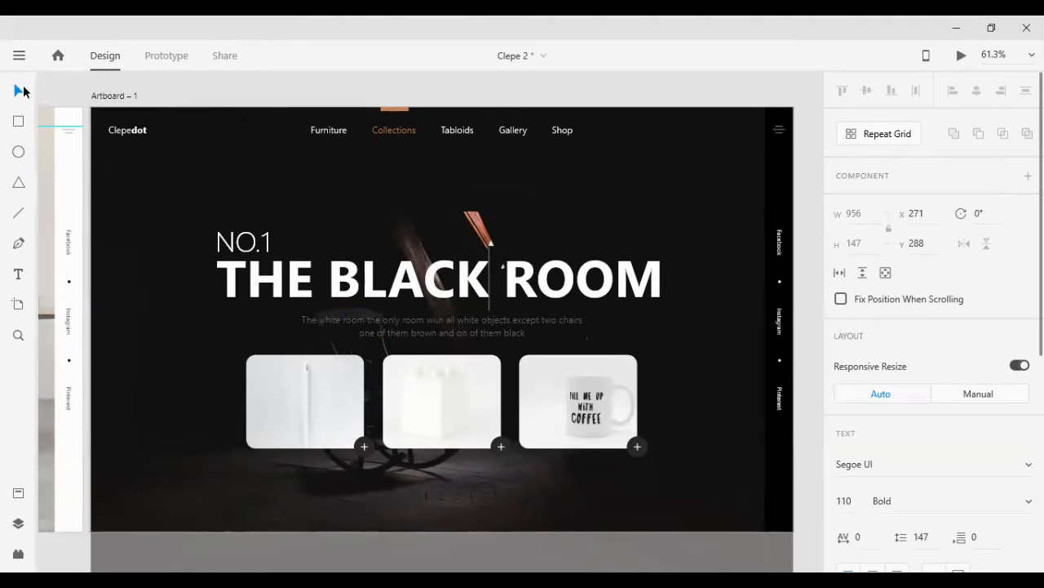
{"action": "left_click", "coordinate": [21, 90]}
Step: Set the fill of the THE BLACK ROOM heading to pure black, #000000
{"action": "scroll", "coordinate": [930, 340], "scroll_direction": "down", "scroll_amount": 5}
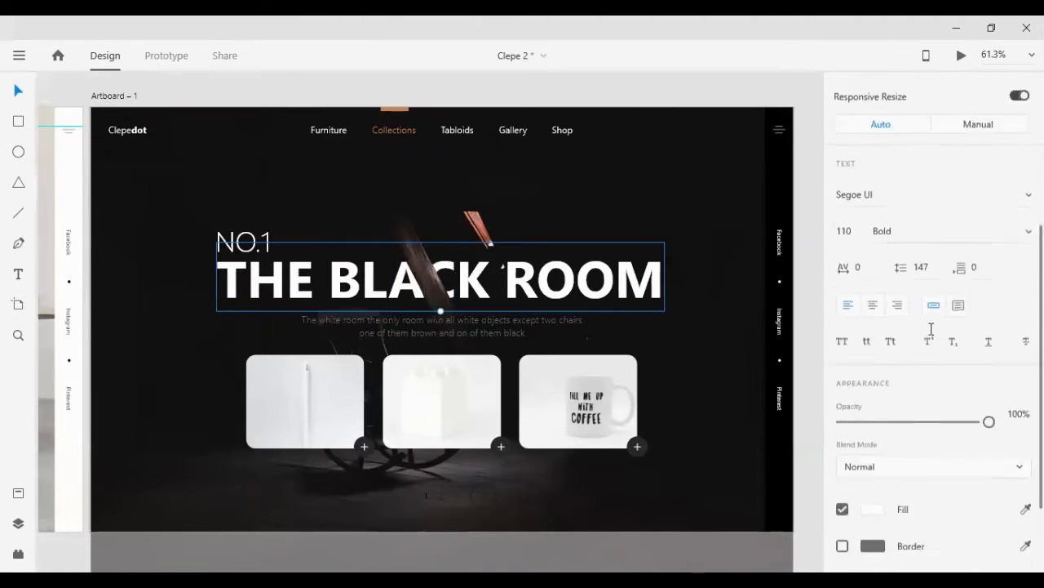
{"action": "left_click", "coordinate": [872, 398]}
{"action": "left_click_drag", "start_coordinate": [693, 380], "coordinate": [641, 433]}
{"action": "left_click", "coordinate": [247, 239]}
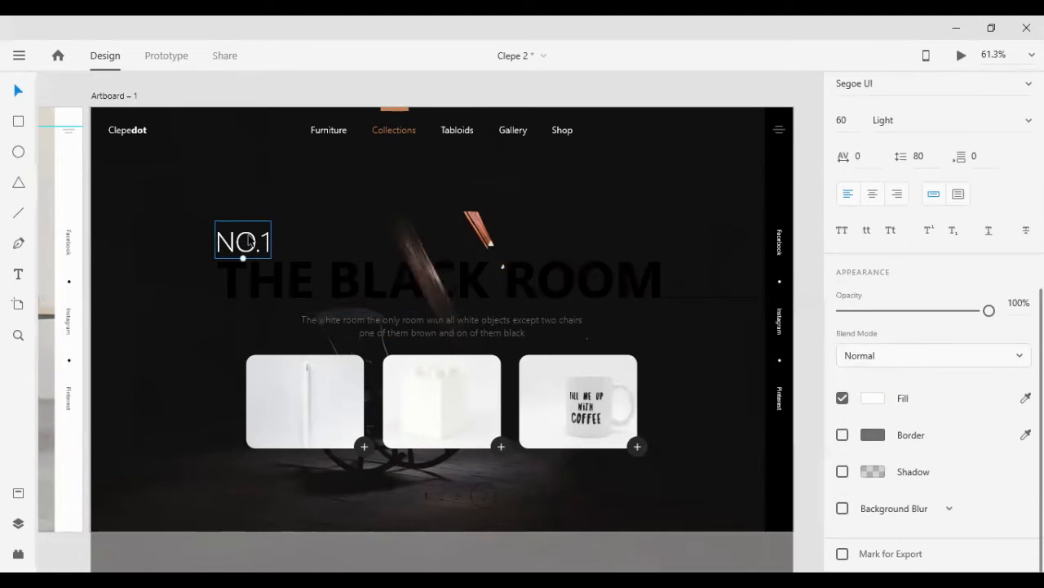
{"action": "left_click", "coordinate": [872, 434]}
{"action": "mouse_move", "coordinate": [677, 391]}
{"action": "left_mouse_down"}
{"action": "mouse_move", "coordinate": [650, 410]}
{"action": "mouse_move", "coordinate": [613, 405]}
{"action": "mouse_move", "coordinate": [608, 443]}
{"action": "left_mouse_up"}
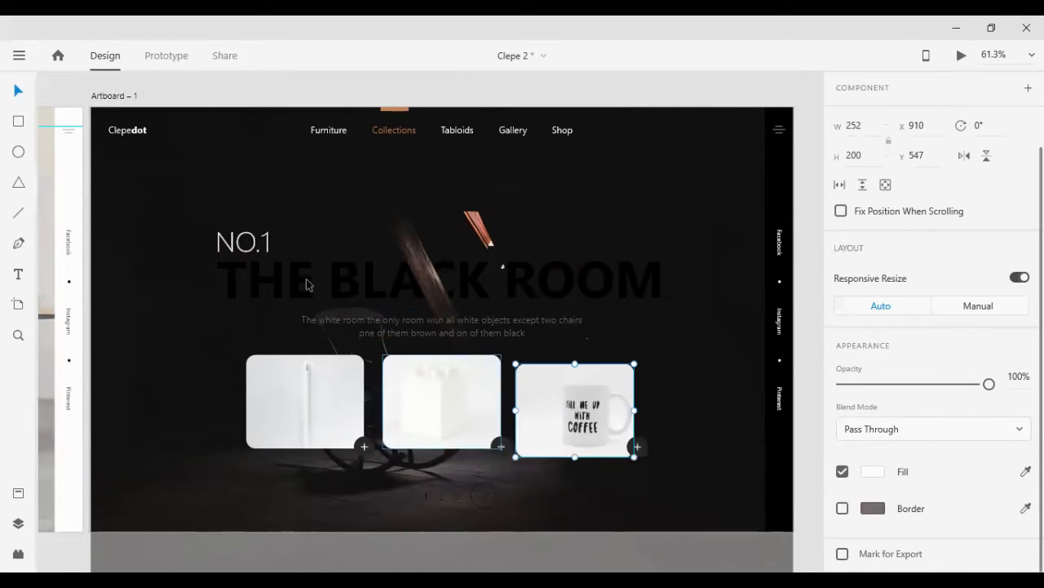
{"action": "left_click", "coordinate": [247, 244]}
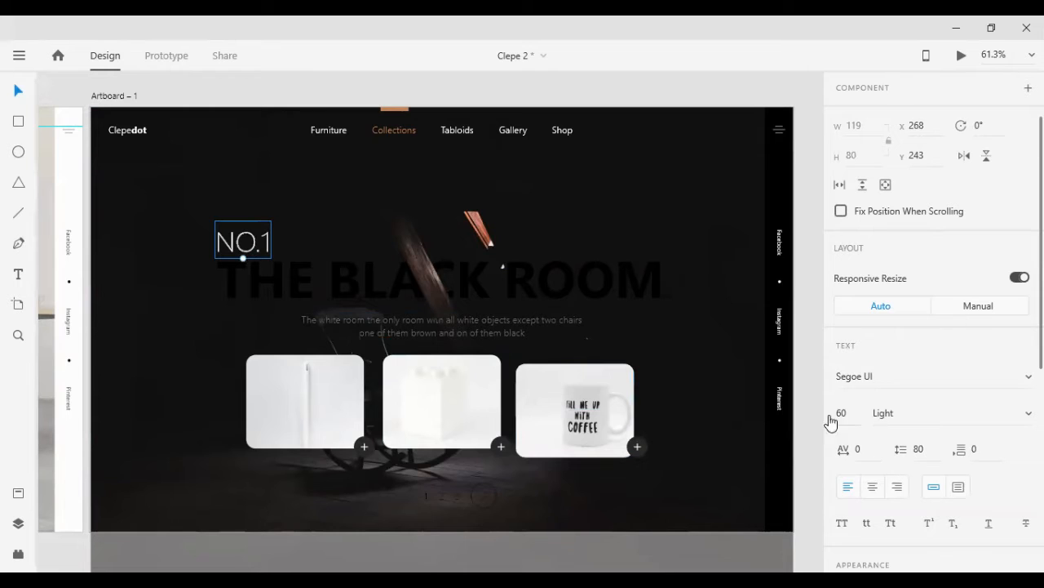
{"action": "scroll", "coordinate": [854, 421], "scroll_direction": "down", "scroll_amount": 4}
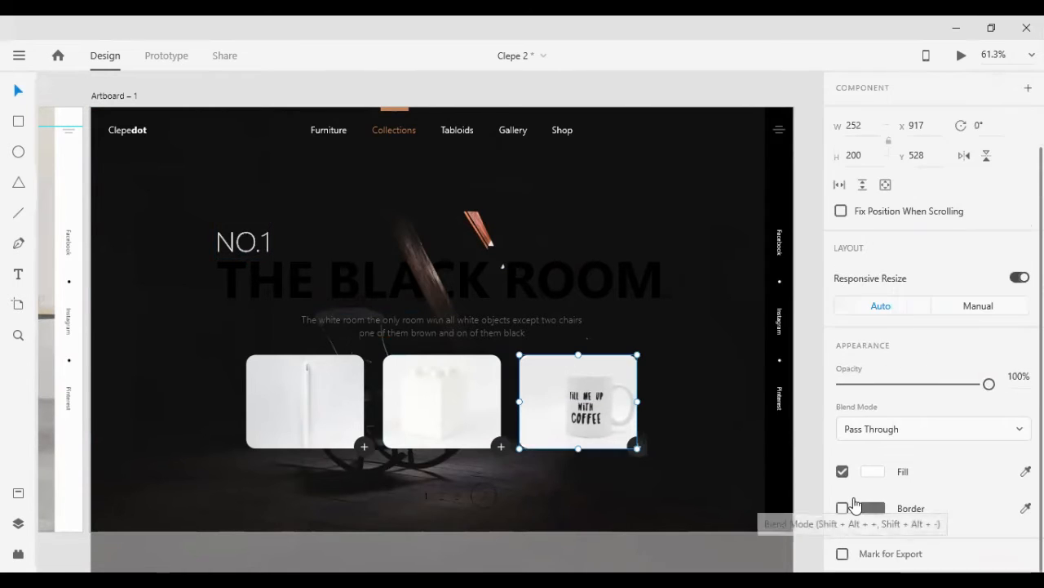
{"action": "key", "text": "ctrl+z"}
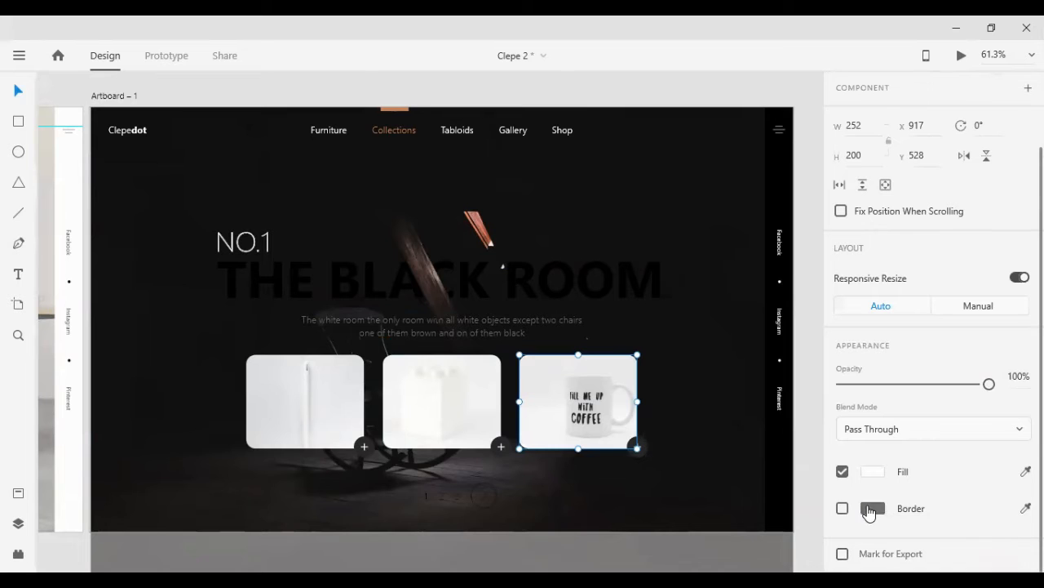
{"action": "key", "text": "ctrl+z"}
Step: Darken the fill of the NO.1 text above the heading to near-black
{"action": "scroll", "coordinate": [873, 514], "scroll_direction": "down", "scroll_amount": 6}
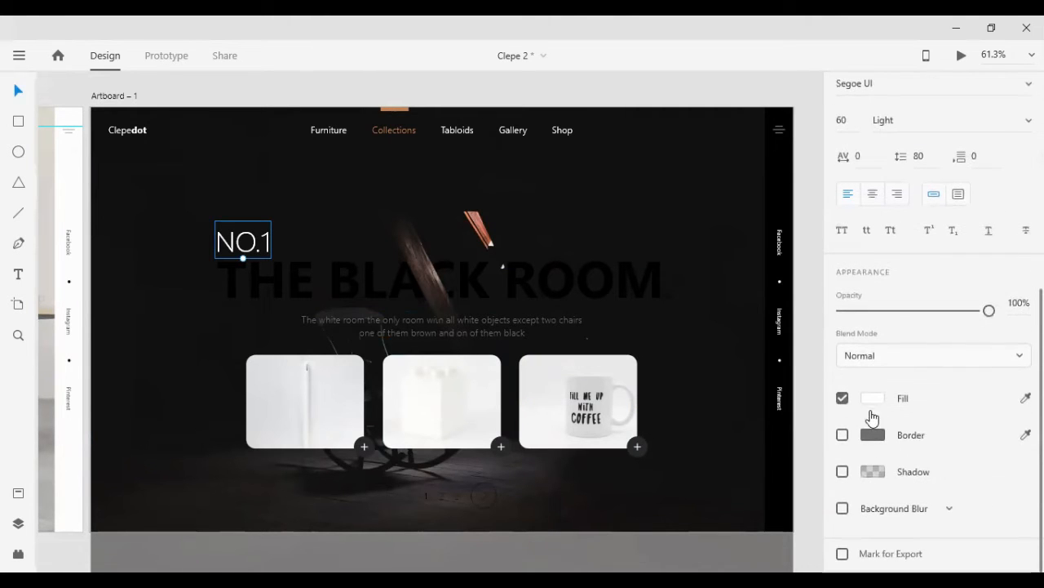
{"action": "left_click", "coordinate": [863, 400]}
{"action": "left_click_drag", "start_coordinate": [680, 368], "coordinate": [640, 415]}
Step: Set the fill of the THE BLACK ROOM heading to the near-black #0C0C0C
{"action": "left_click", "coordinate": [339, 281]}
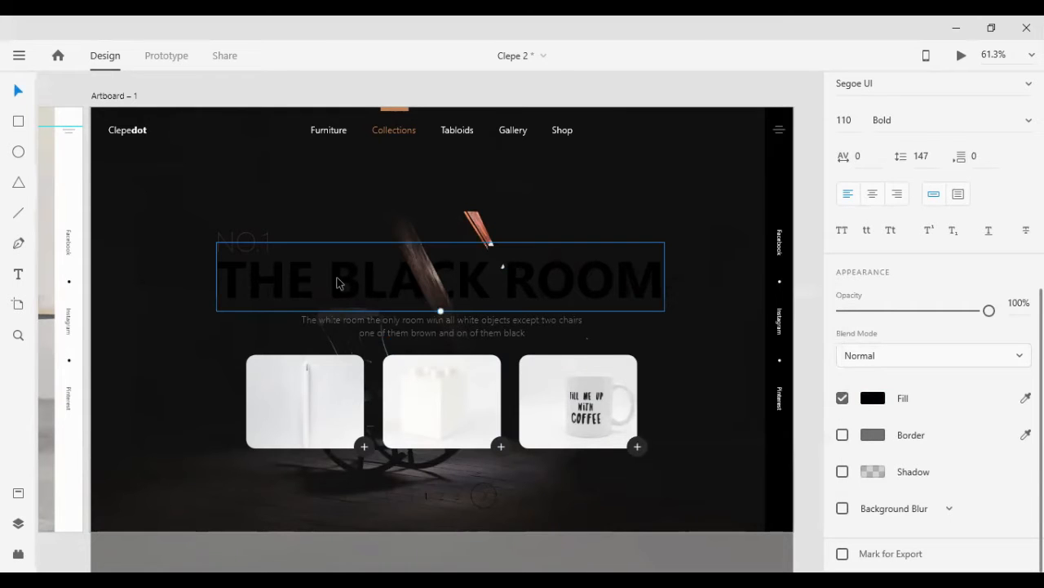
{"action": "left_click", "coordinate": [871, 400]}
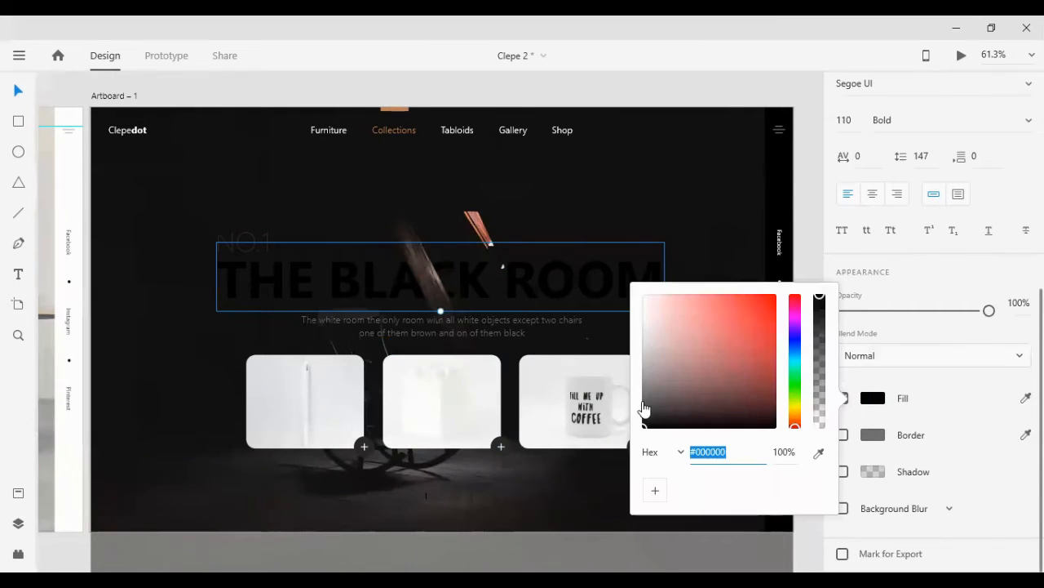
{"action": "left_click_drag", "start_coordinate": [646, 408], "coordinate": [641, 426]}
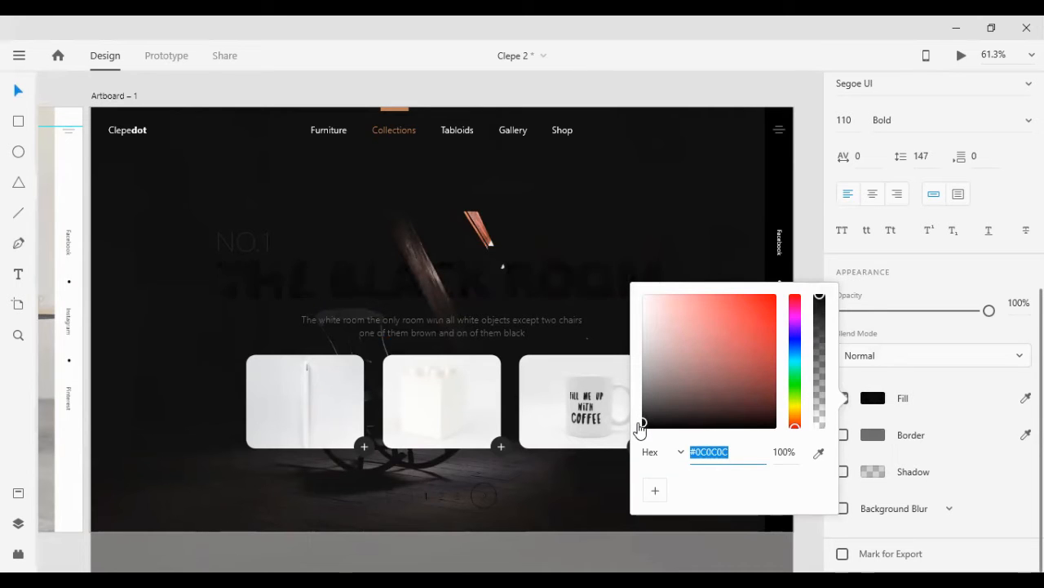
{"action": "left_click", "coordinate": [525, 81]}
{"action": "scroll", "coordinate": [552, 144], "scroll_direction": "down", "scroll_amount": 1}
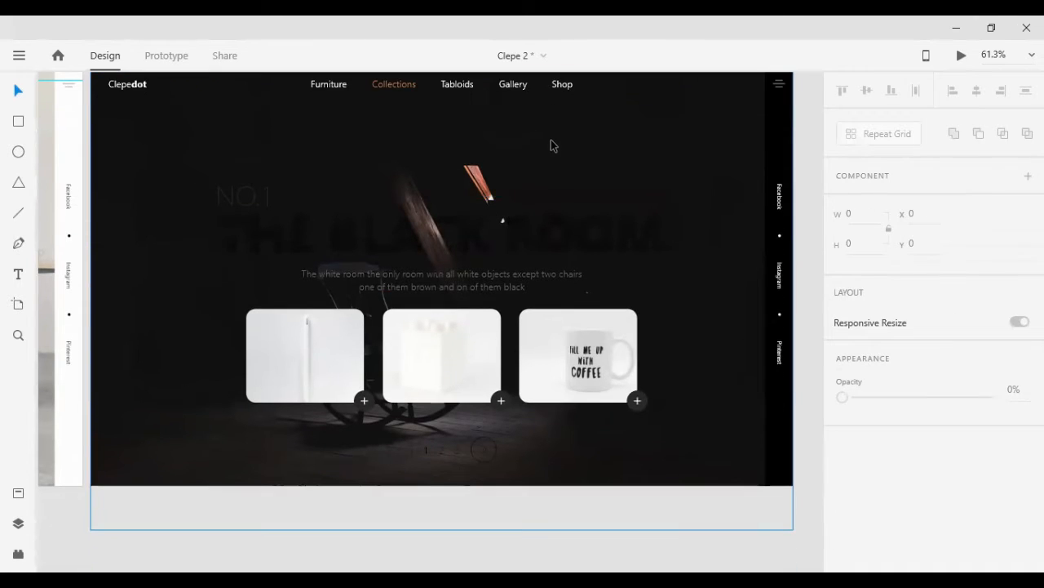
Step: Darken the fill of the two-line description under the heading to near-black
{"action": "left_click", "coordinate": [445, 280]}
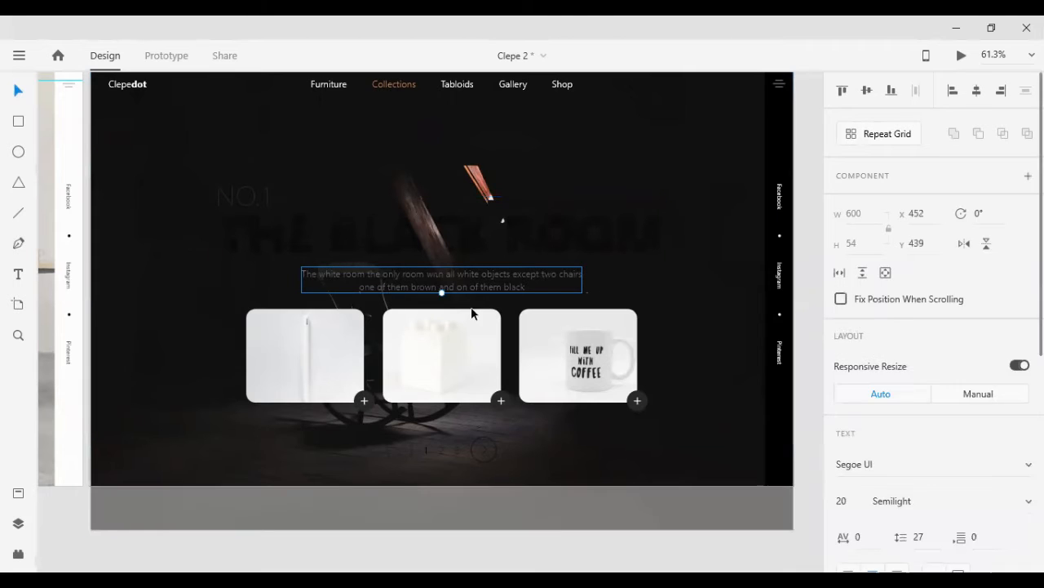
{"action": "scroll", "coordinate": [885, 481], "scroll_direction": "down", "scroll_amount": 3}
{"action": "scroll", "coordinate": [887, 502], "scroll_direction": "down", "scroll_amount": 1}
{"action": "left_click", "coordinate": [875, 480]}
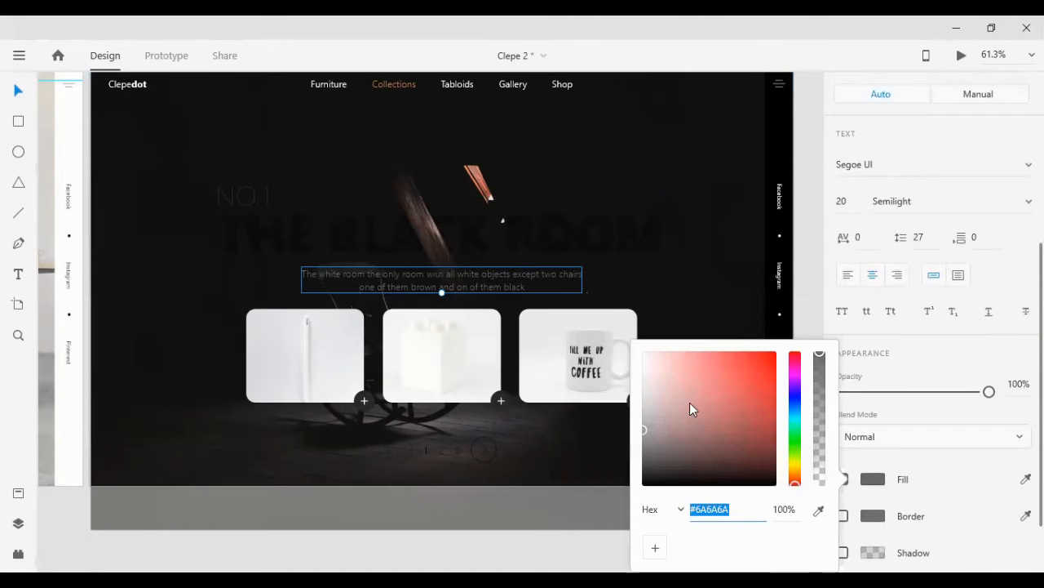
{"action": "left_click_drag", "start_coordinate": [650, 459], "coordinate": [618, 494]}
{"action": "left_click", "coordinate": [617, 491]}
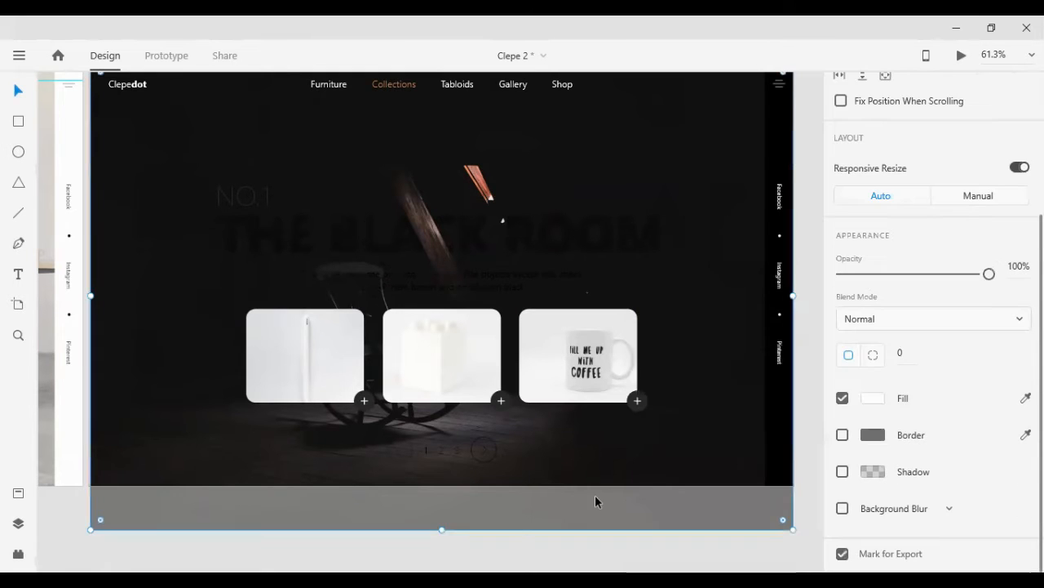
{"action": "key", "text": "Delete"}
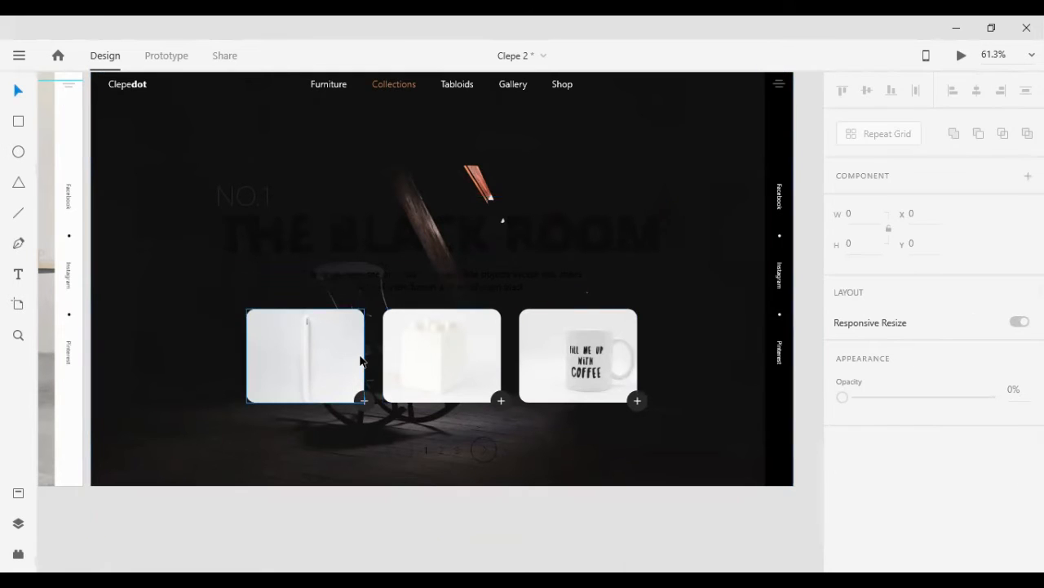
Step: Set the fill of the three round plus-button circles on the image cards to light grey #DBDBDB
{"action": "left_click", "coordinate": [364, 400]}
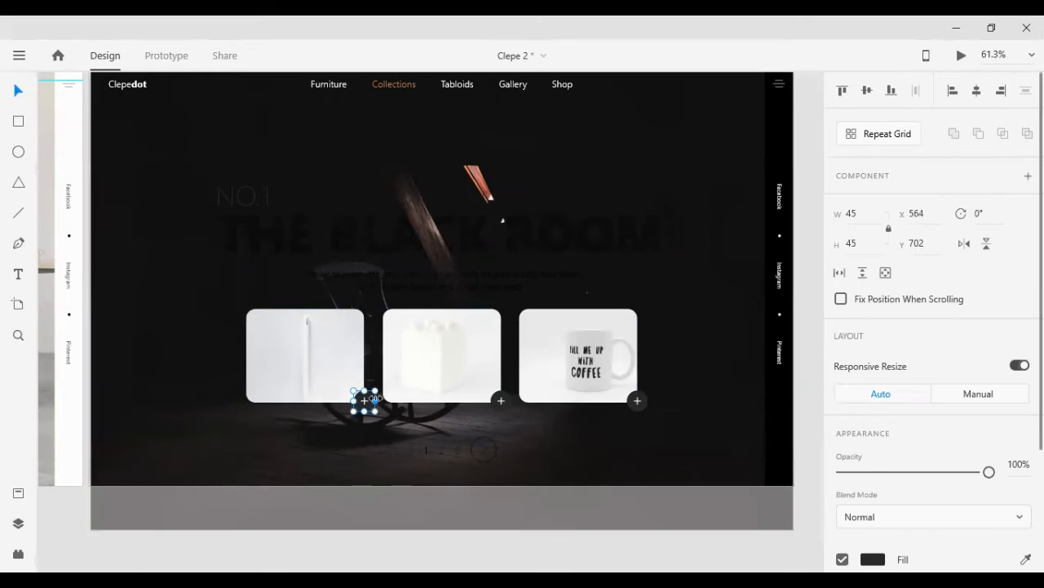
{"action": "left_click", "coordinate": [501, 400], "text": "shift"}
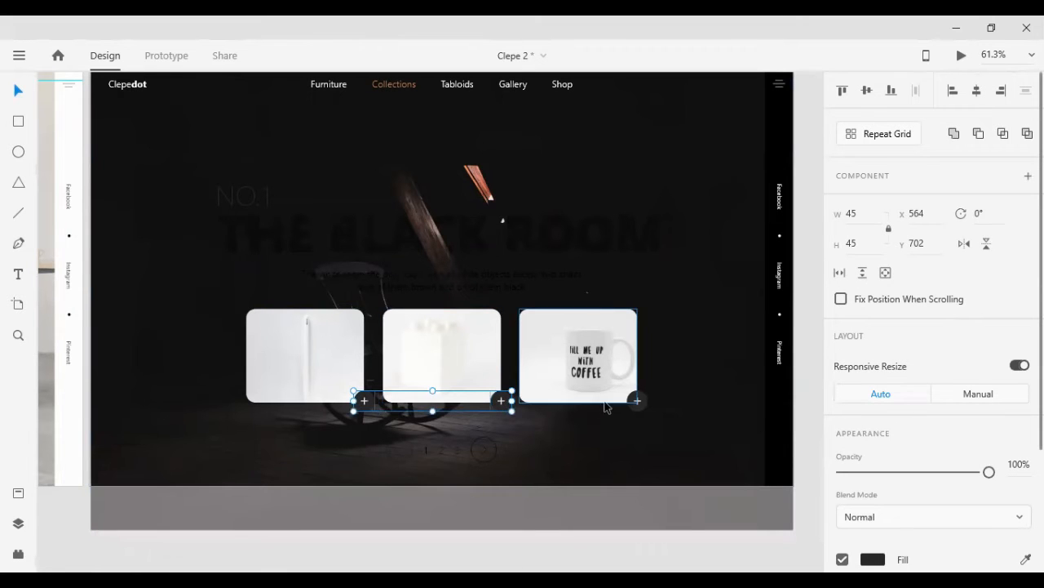
{"action": "left_click", "coordinate": [637, 401], "text": "shift"}
{"action": "scroll", "coordinate": [905, 496], "scroll_direction": "down", "scroll_amount": 3}
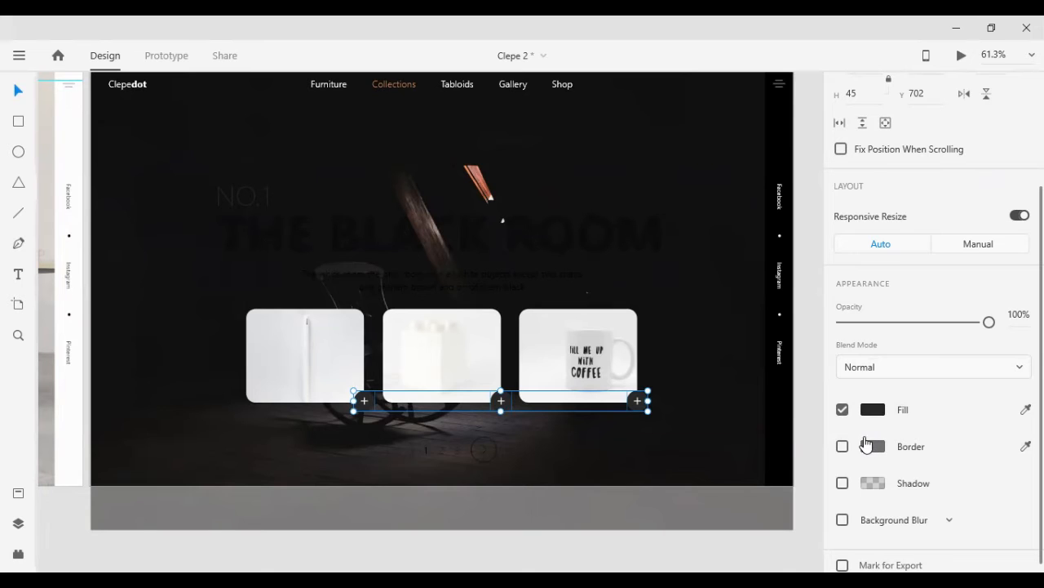
{"action": "left_click", "coordinate": [878, 410]}
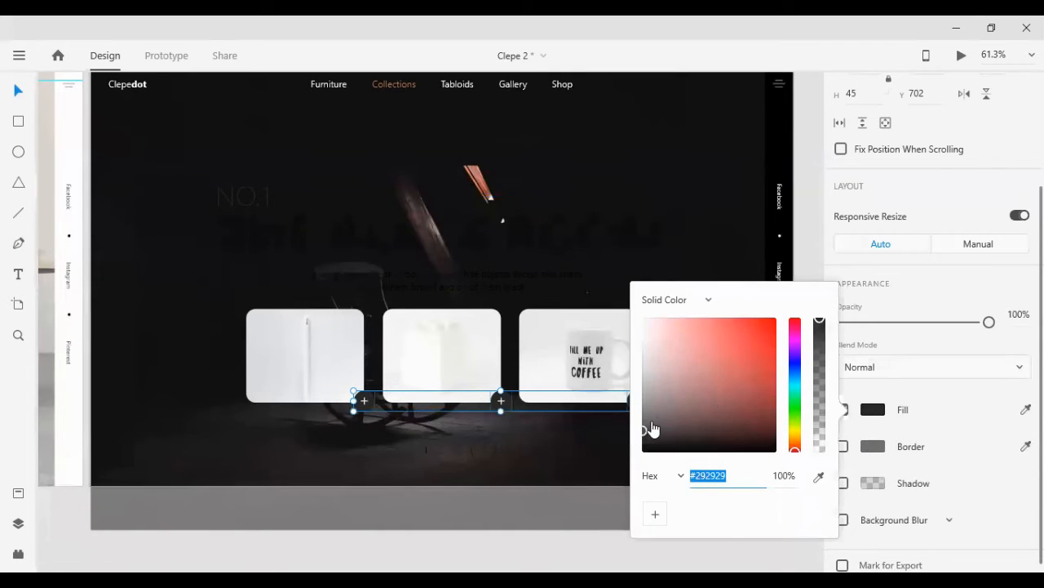
{"action": "left_click_drag", "start_coordinate": [649, 427], "coordinate": [604, 344]}
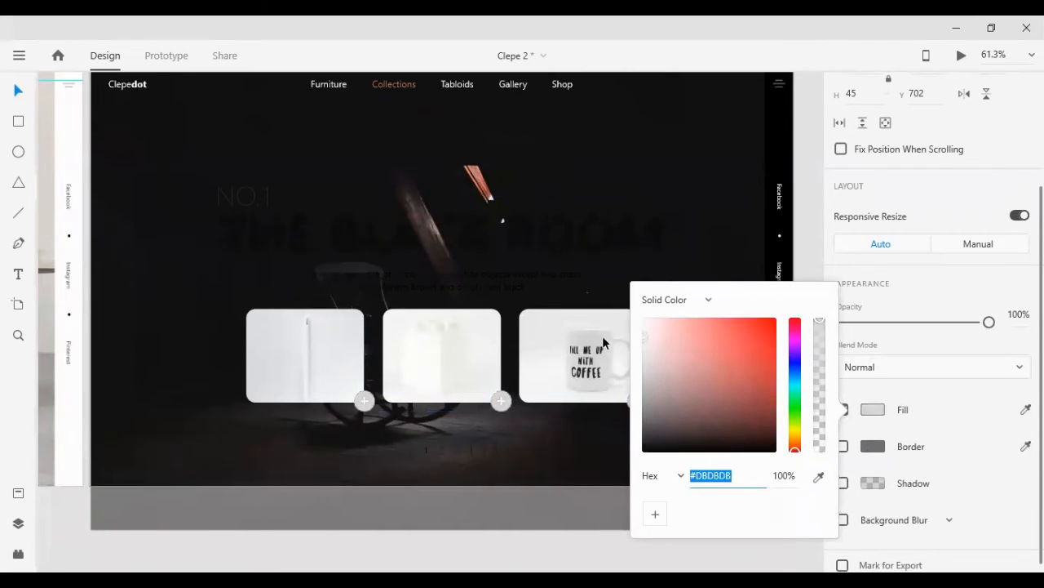
Step: Lighten the fill of the two-line description under the heading to mid-grey #7A7A7A
{"action": "double_click", "coordinate": [436, 290]}
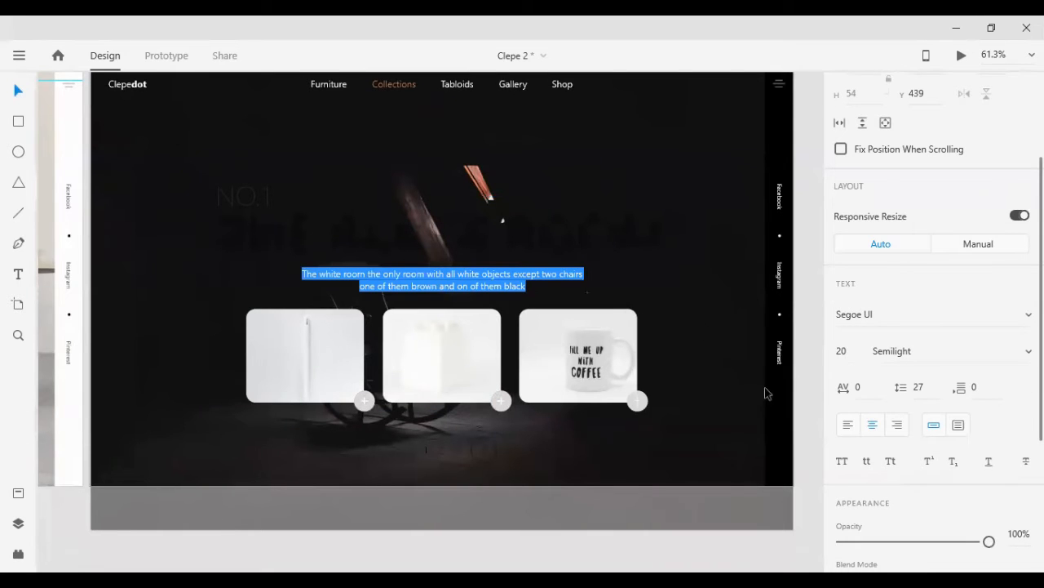
{"action": "scroll", "coordinate": [868, 465], "scroll_direction": "down", "scroll_amount": 5}
{"action": "left_click", "coordinate": [870, 405]}
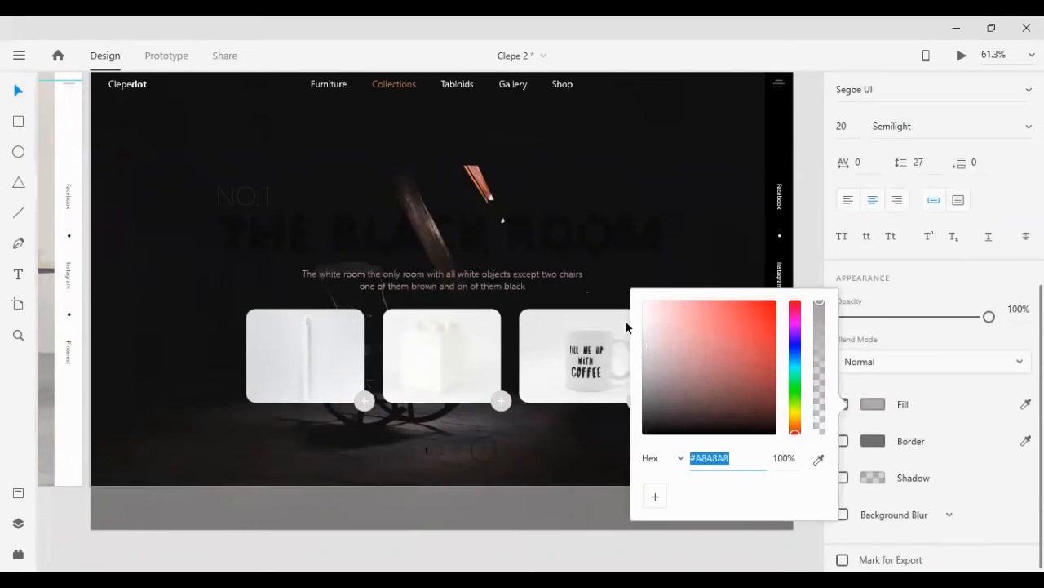
{"action": "left_click_drag", "start_coordinate": [625, 320], "coordinate": [617, 368]}
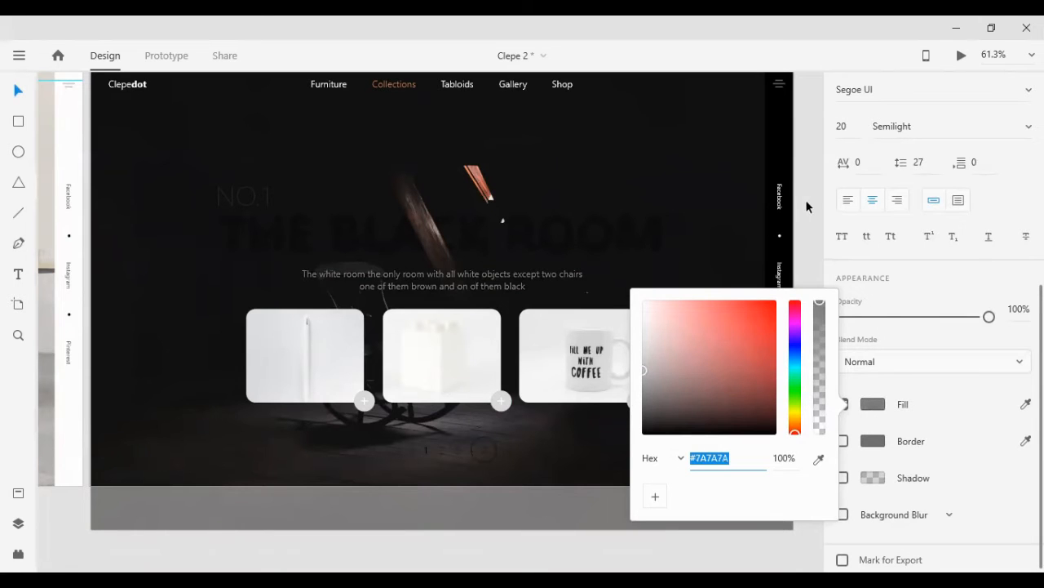
{"action": "left_click", "coordinate": [807, 207]}
Step: Set the border colour of the plus icons in the three round buttons on the image cards to near-black #201F1F
{"action": "scroll", "coordinate": [625, 415], "scroll_direction": "up", "scroll_amount": 5}
{"action": "left_click", "coordinate": [626, 429]}
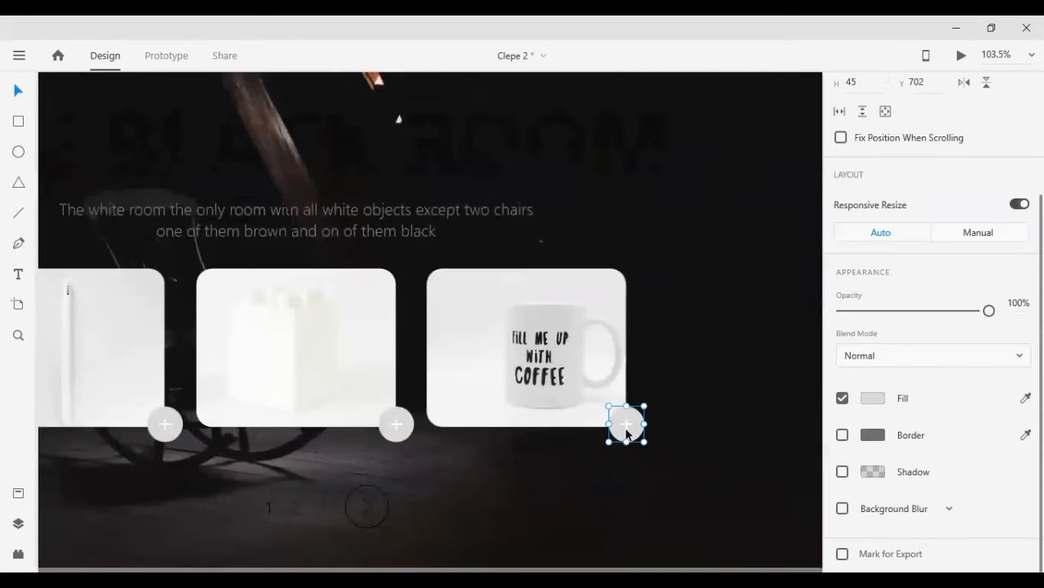
{"action": "left_click", "coordinate": [626, 425]}
{"action": "left_click", "coordinate": [396, 426], "text": "shift"}
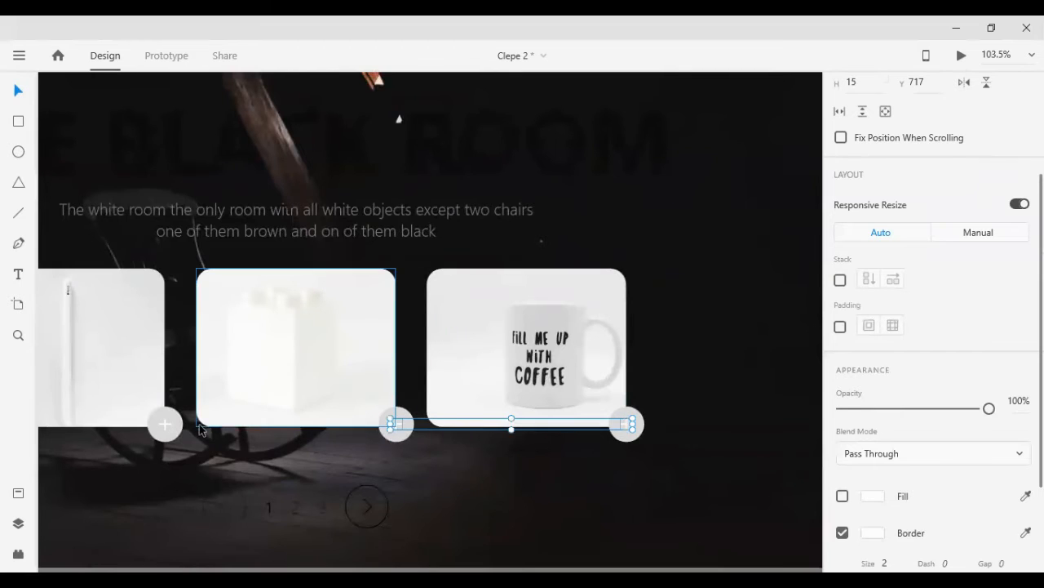
{"action": "left_click", "coordinate": [165, 426], "text": "shift"}
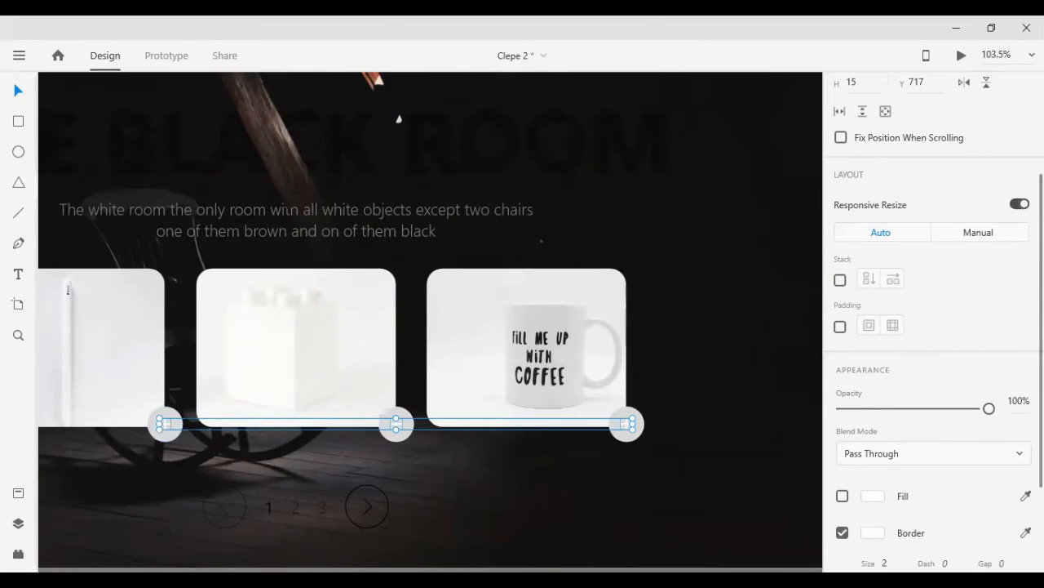
{"action": "scroll", "coordinate": [874, 484], "scroll_direction": "down", "scroll_amount": 2}
{"action": "left_click", "coordinate": [870, 462]}
{"action": "left_click", "coordinate": [645, 473]}
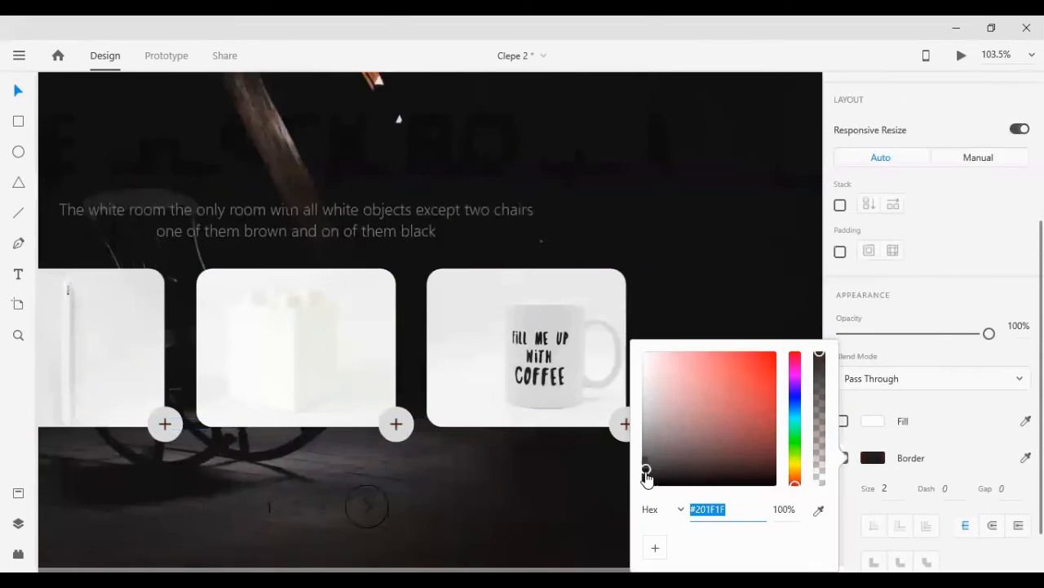
{"action": "left_click", "coordinate": [692, 284]}
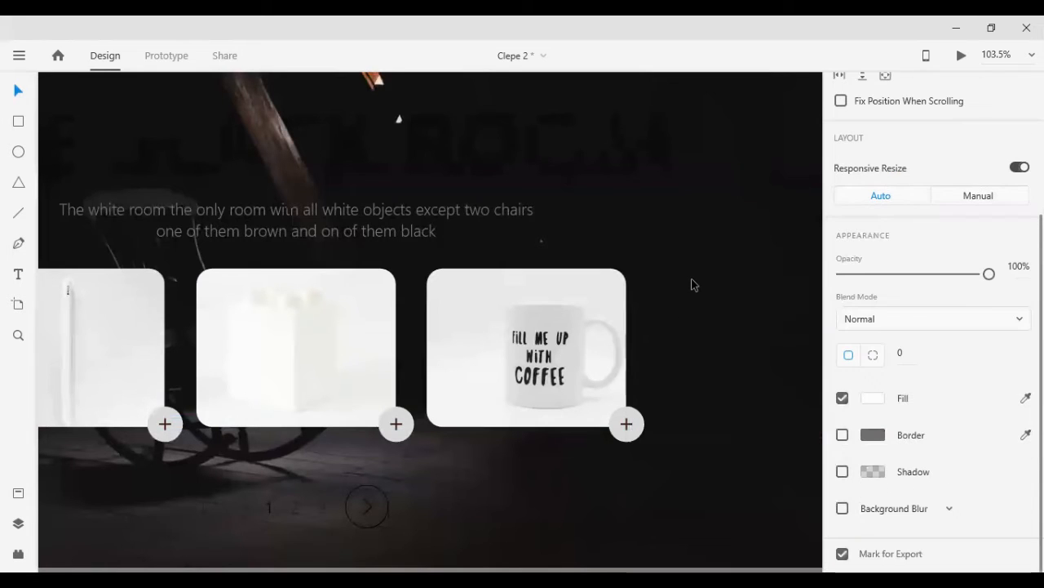
Step: Ungroup the three masked image cards on the Black Room page to separate the photos from their rounded shapes
{"action": "scroll", "coordinate": [575, 323], "scroll_direction": "down", "scroll_amount": 5, "text": "ctrl"}
{"action": "left_click", "coordinate": [502, 345]}
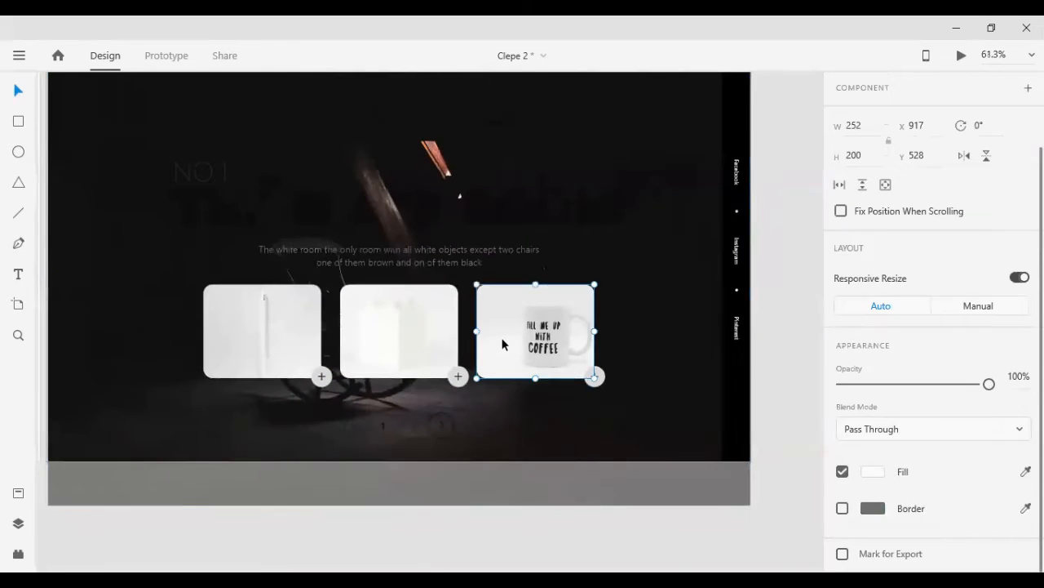
{"action": "key", "text": "ctrl+a"}
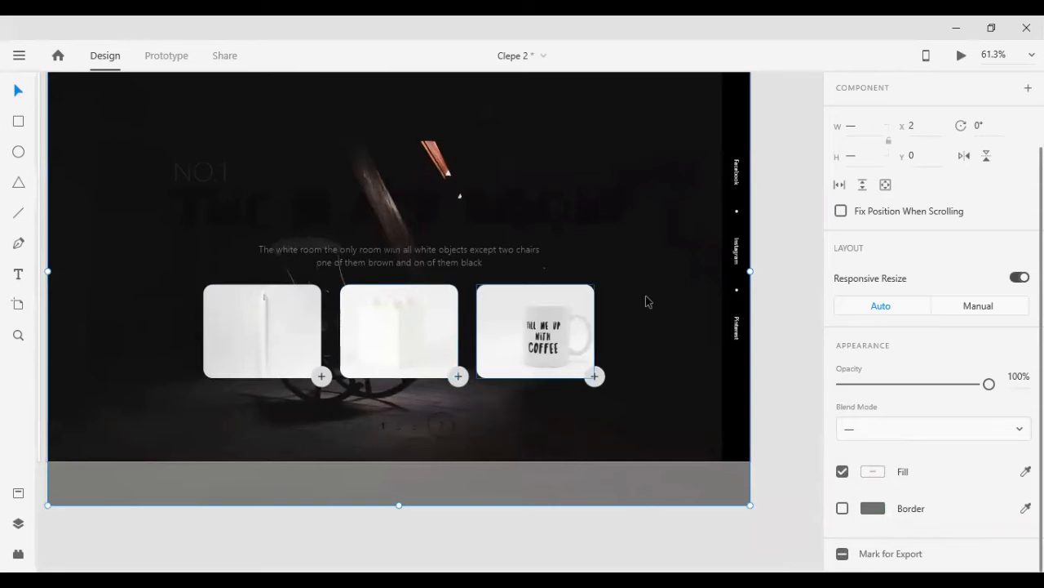
{"action": "left_click", "coordinate": [777, 308]}
{"action": "left_click", "coordinate": [541, 318]}
{"action": "left_click", "coordinate": [402, 308], "text": "shift"}
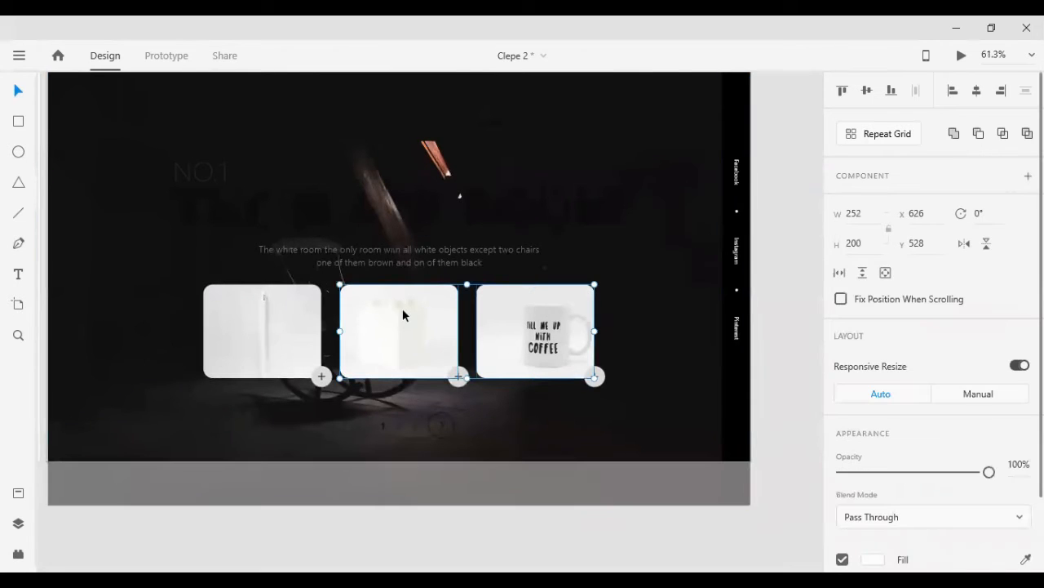
{"action": "left_click", "coordinate": [289, 312], "text": "shift"}
{"action": "key", "text": "ctrl+shift+g"}
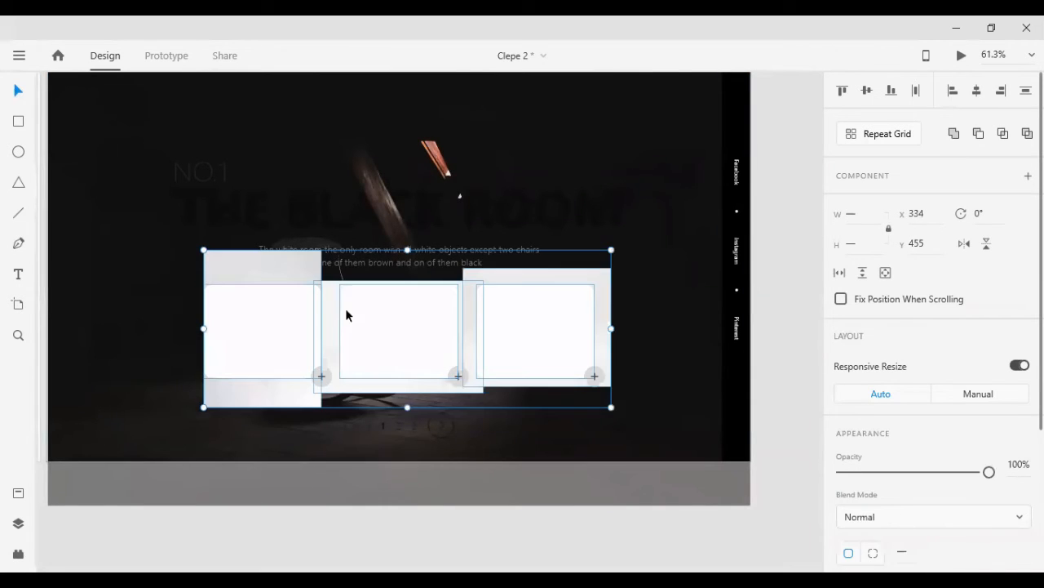
Step: Delete the three released white photos, leaving only the rounded card shapes on the Black Room page
{"action": "left_click", "coordinate": [779, 351]}
{"action": "left_click", "coordinate": [539, 272]}
{"action": "key", "text": "Delete"}
{"action": "left_click", "coordinate": [471, 287]}
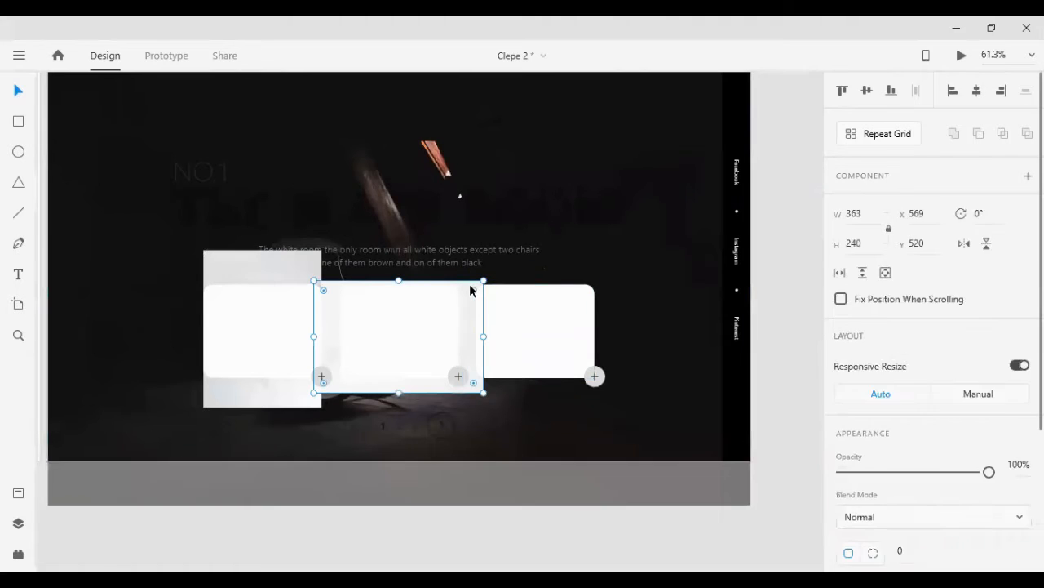
{"action": "key", "text": "Delete"}
{"action": "left_click", "coordinate": [272, 272]}
{"action": "key", "text": "Delete"}
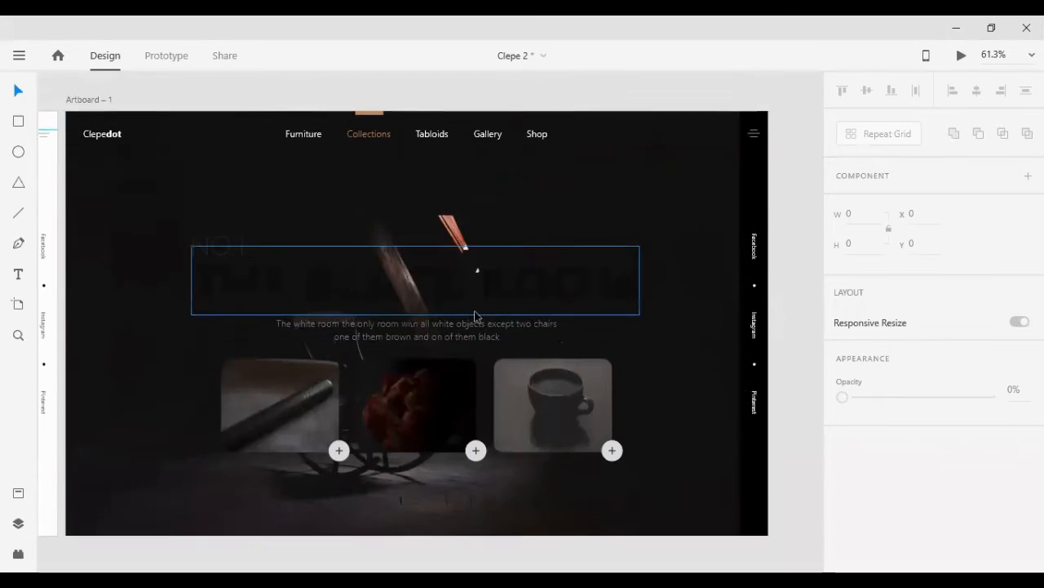
Step: Examine the Black Room page with its dark card images and compare it with the White Room page
{"action": "scroll", "coordinate": [476, 317], "scroll_direction": "up", "scroll_amount": 1}
{"action": "scroll", "coordinate": [268, 318], "scroll_direction": "left", "scroll_amount": 2}
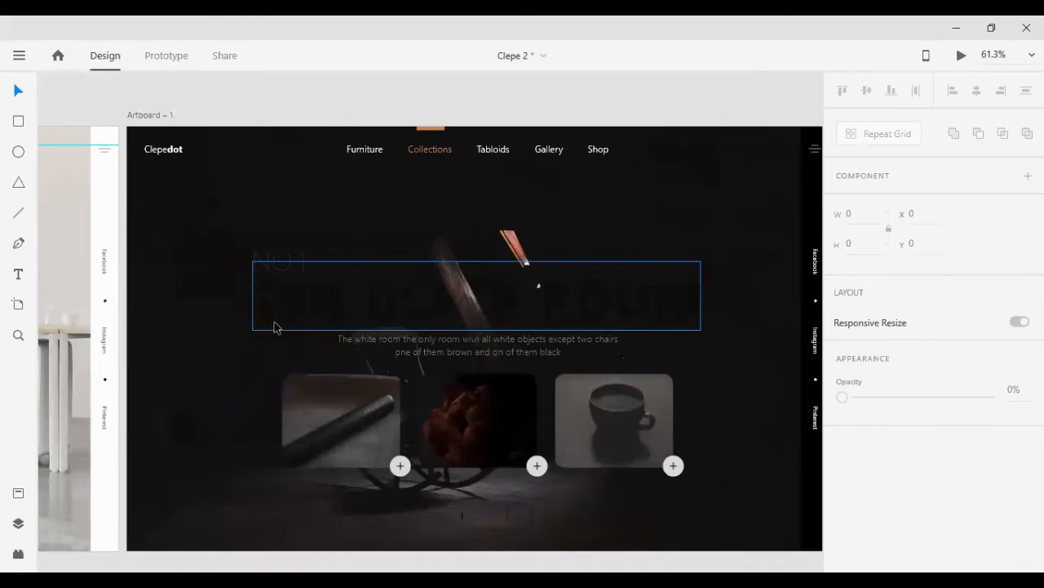
{"action": "scroll", "coordinate": [367, 366], "scroll_direction": "down", "scroll_amount": 1}
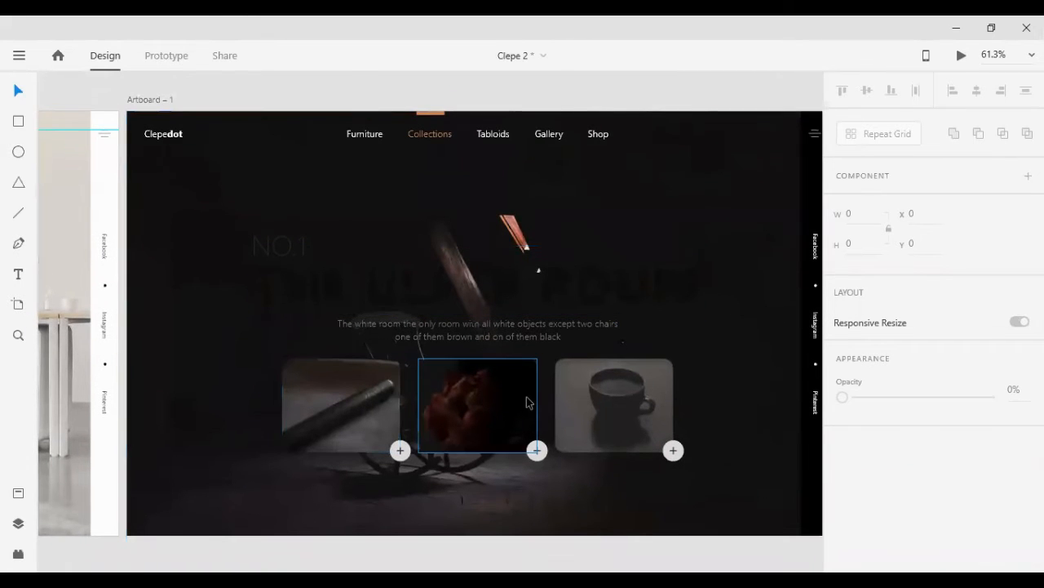
{"action": "scroll", "coordinate": [526, 401], "scroll_direction": "down", "scroll_amount": 2}
{"action": "scroll", "coordinate": [325, 365], "scroll_direction": "left", "scroll_amount": 3}
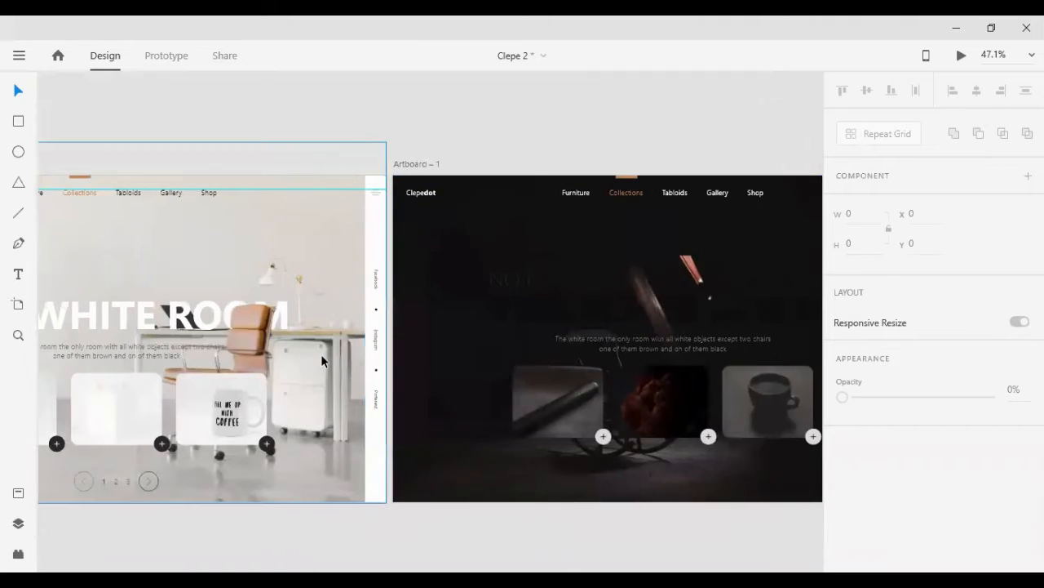
{"action": "scroll", "coordinate": [351, 364], "scroll_direction": "left", "scroll_amount": 2}
{"action": "scroll", "coordinate": [384, 372], "scroll_direction": "right", "scroll_amount": 5}
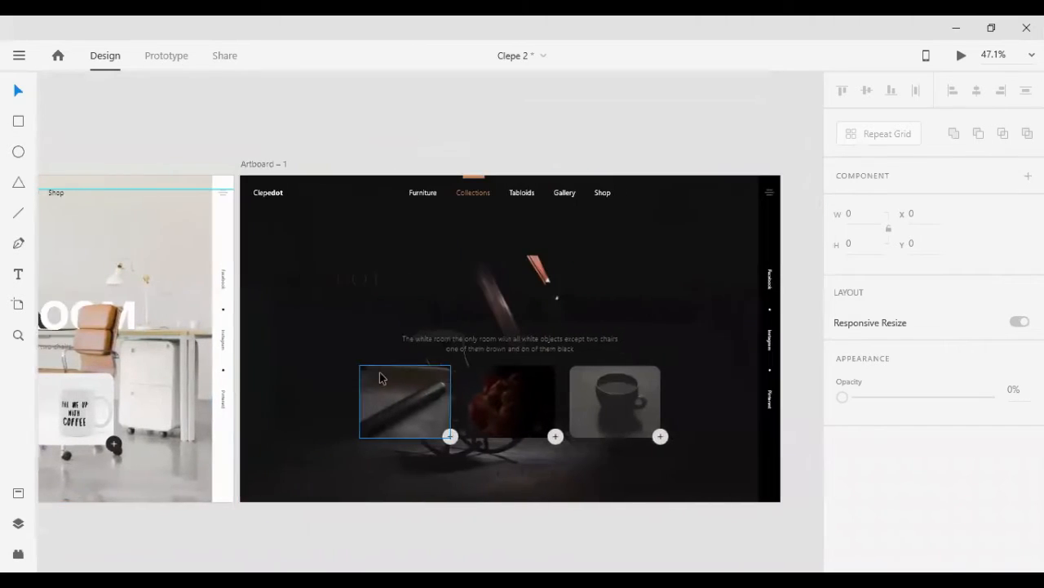
{"action": "scroll", "coordinate": [380, 377], "scroll_direction": "right", "scroll_amount": 3}
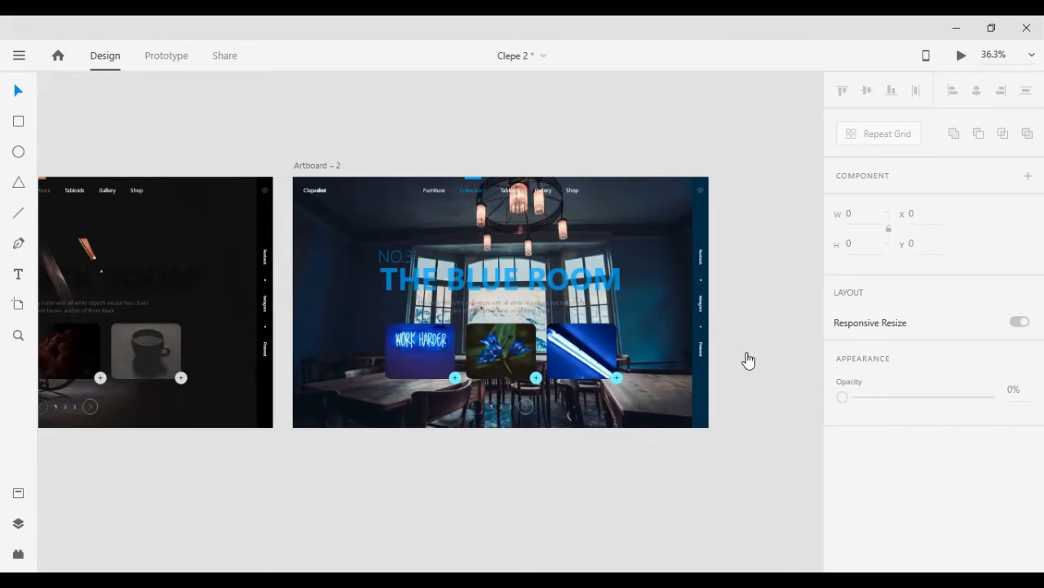
Step: Save the document and switch to prototyping mode
{"action": "scroll", "coordinate": [360, 278], "scroll_direction": "up", "scroll_amount": 2}
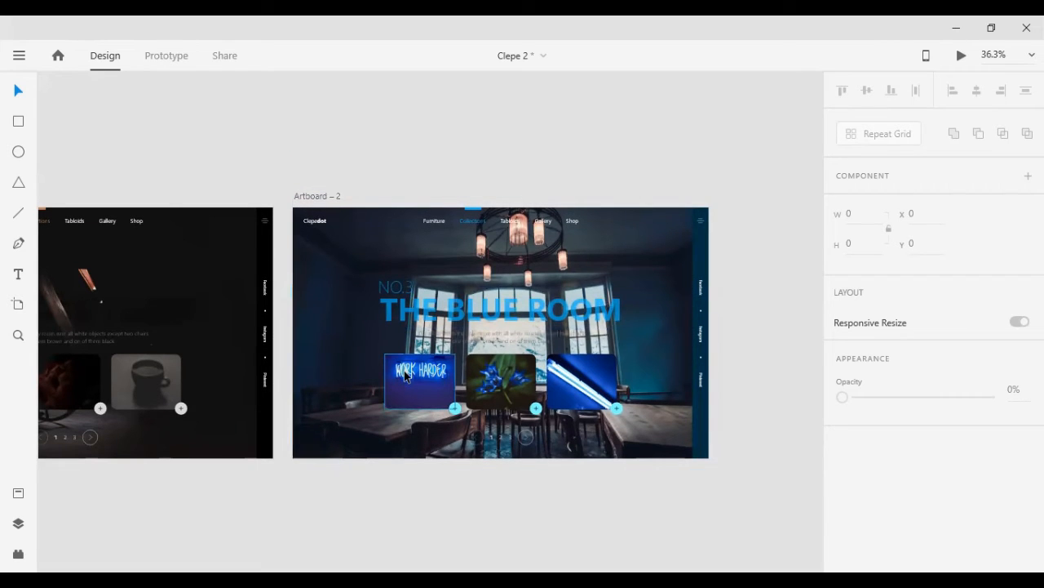
{"action": "key", "text": "ctrl+s"}
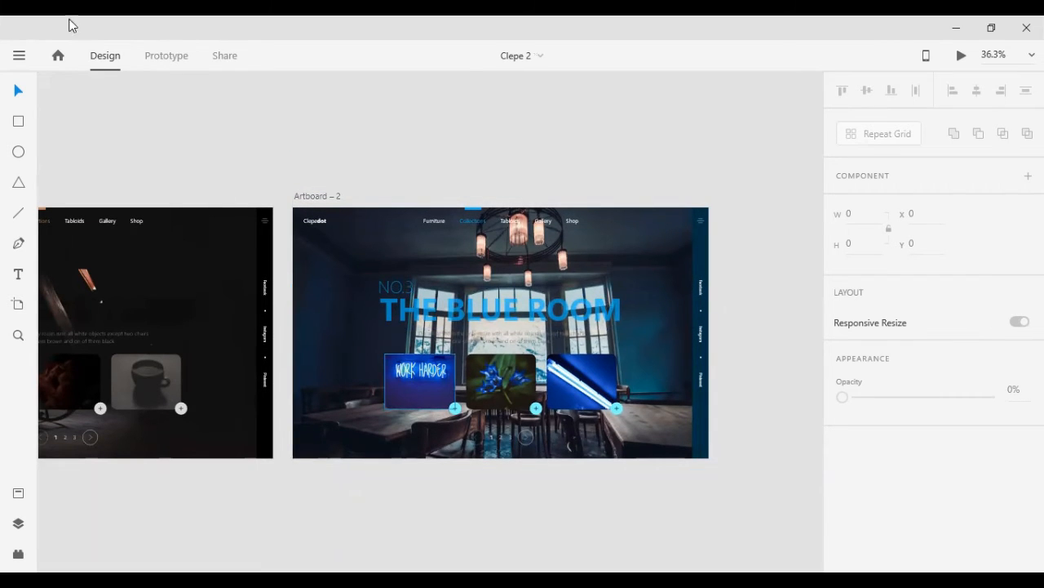
{"action": "left_click", "coordinate": [168, 61]}
Step: Link the next-arrow button on the White Room page to Artboard – 1 with an Auto-Animate action
{"action": "scroll", "coordinate": [206, 170], "scroll_direction": "left", "scroll_amount": 10}
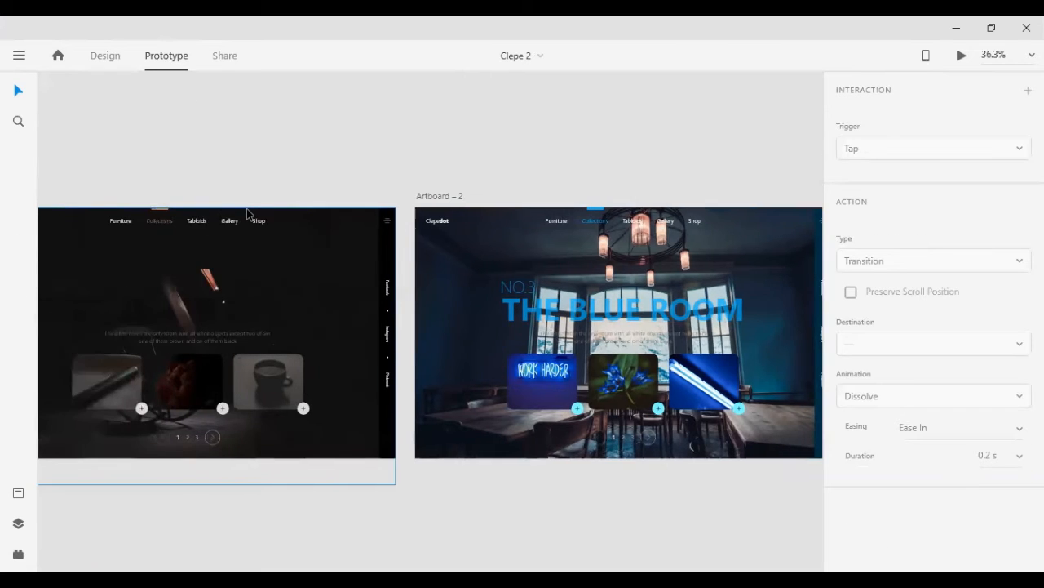
{"action": "scroll", "coordinate": [232, 177], "scroll_direction": "left", "scroll_amount": 7}
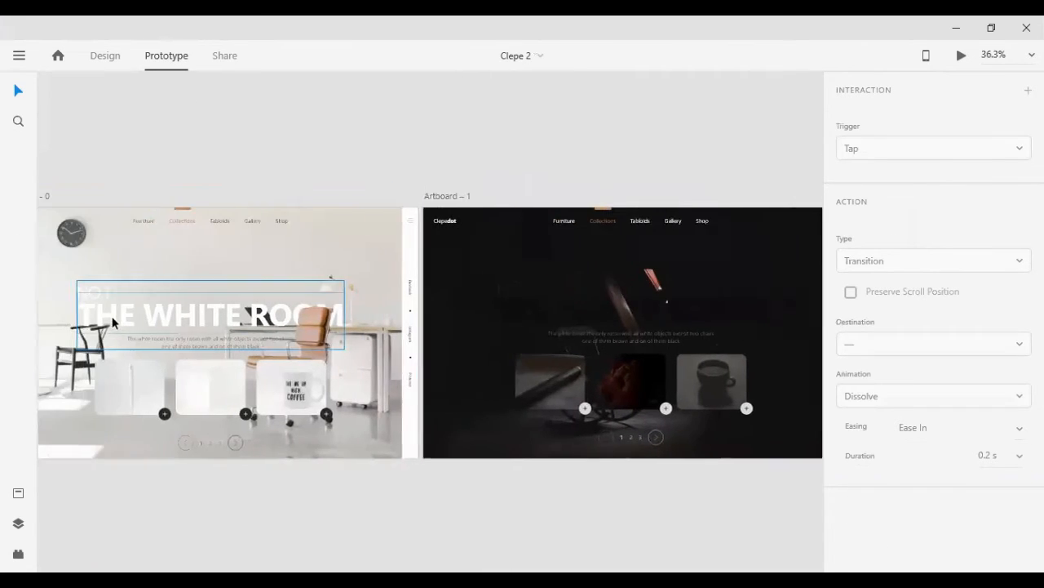
{"action": "scroll", "coordinate": [352, 406], "scroll_direction": "up", "scroll_amount": 10}
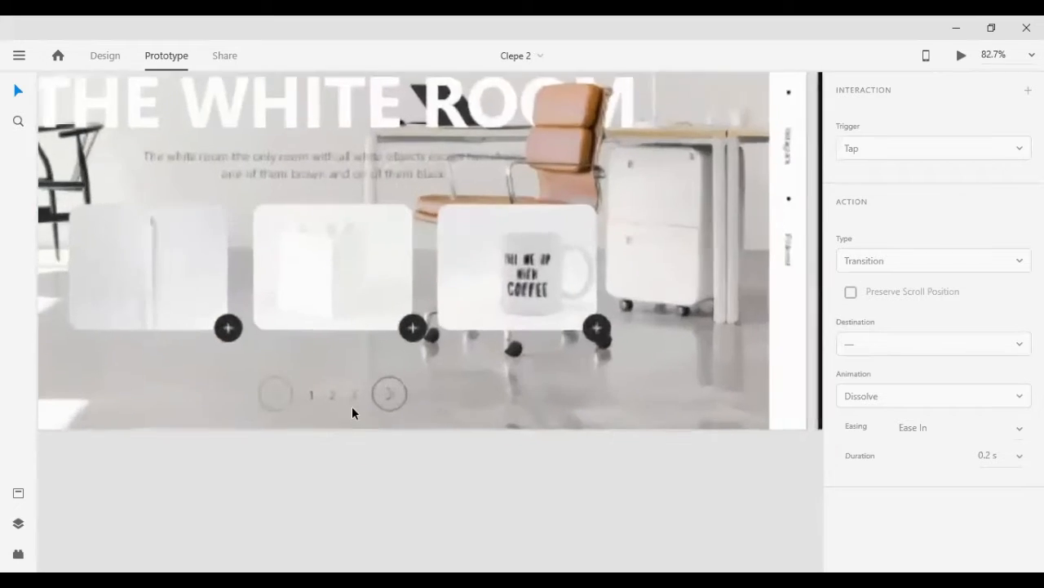
{"action": "left_click", "coordinate": [462, 370]}
{"action": "left_click", "coordinate": [462, 369]}
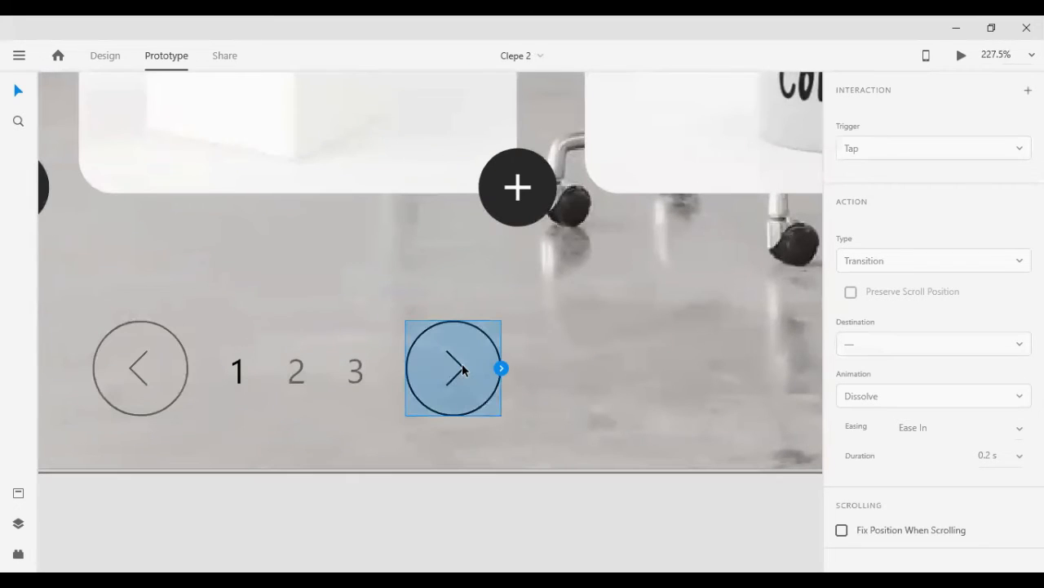
{"action": "scroll", "coordinate": [548, 351], "scroll_direction": "down", "scroll_amount": 8}
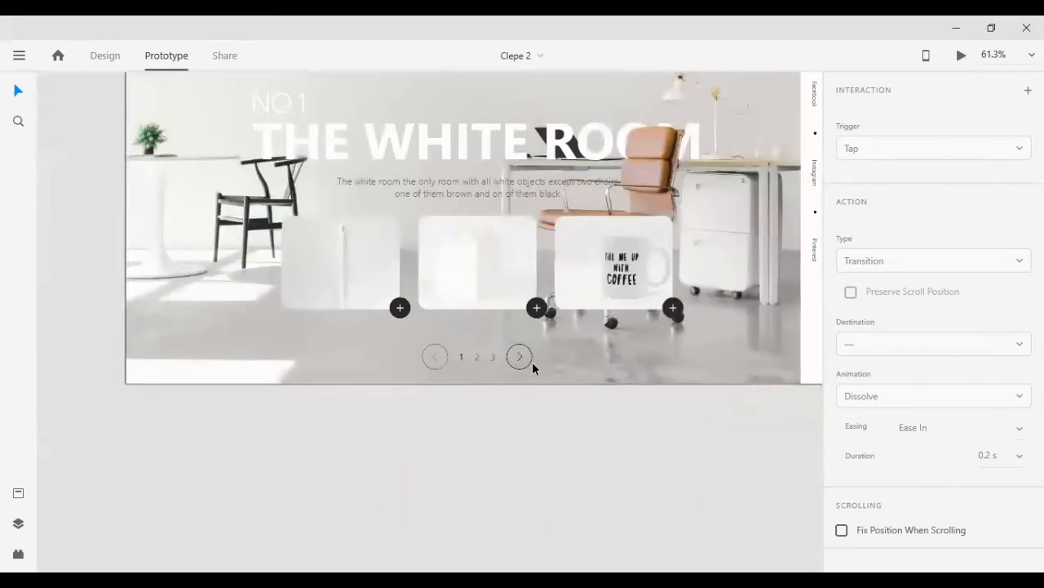
{"action": "left_click_drag", "start_coordinate": [532, 358], "coordinate": [768, 281]}
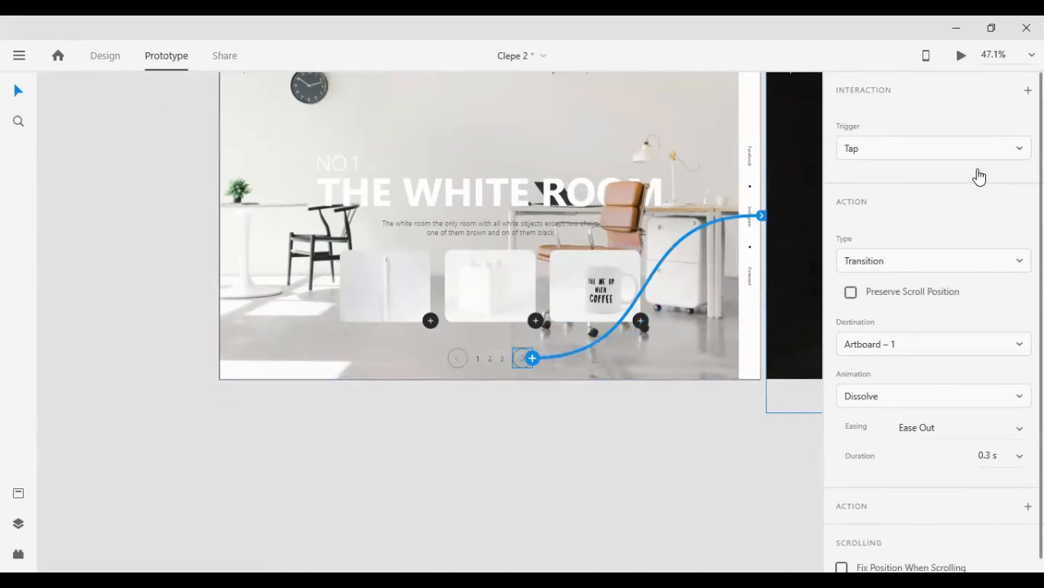
{"action": "left_click", "coordinate": [967, 258]}
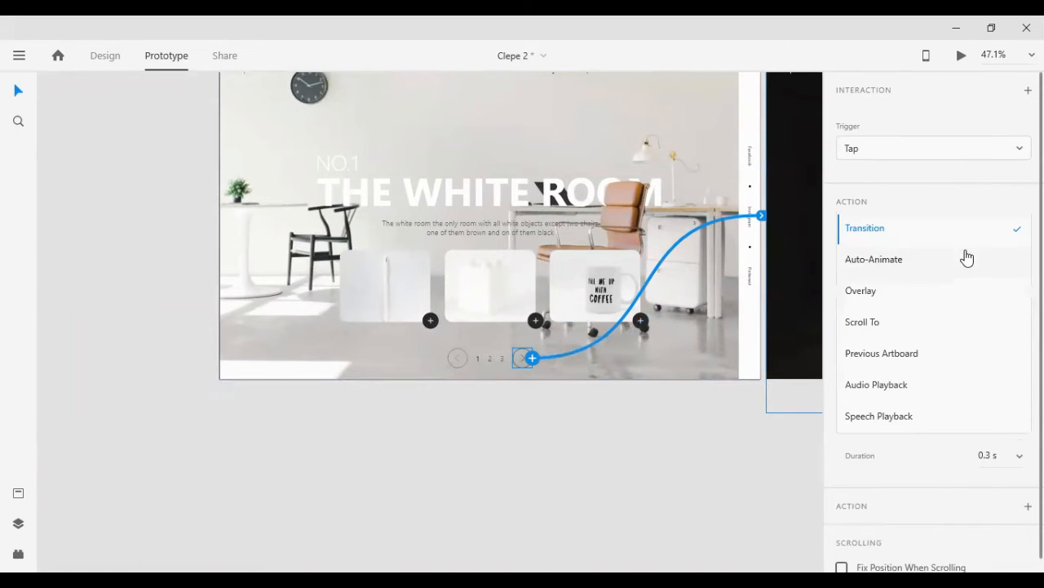
{"action": "left_click", "coordinate": [880, 260]}
Step: Link the next-arrow button on the Black Room page to Artboard – 2 with an Auto-Animate action
{"action": "scroll", "coordinate": [733, 266], "scroll_direction": "down", "scroll_amount": 6}
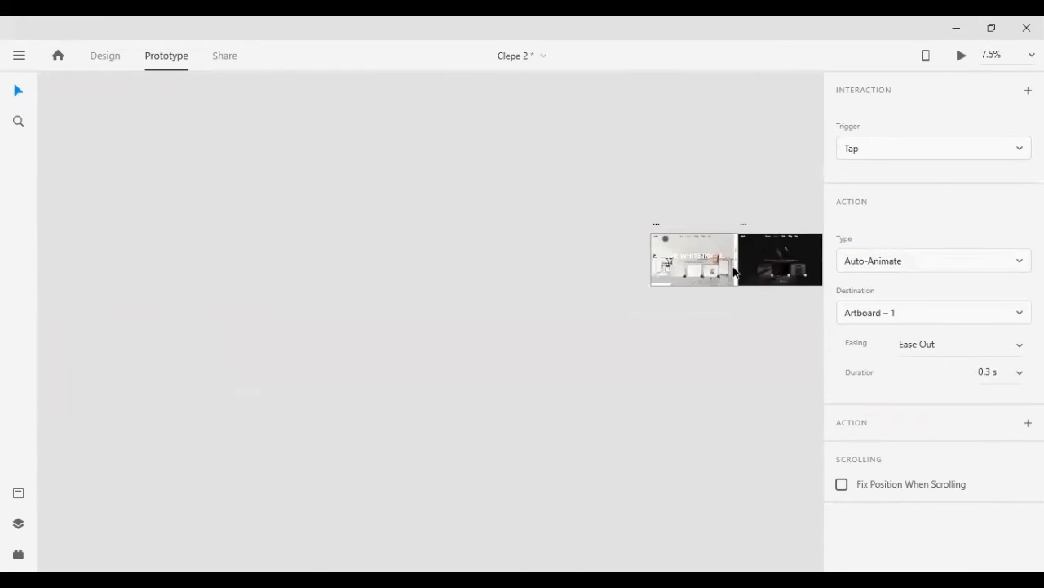
{"action": "scroll", "coordinate": [739, 277], "scroll_direction": "up", "scroll_amount": 8}
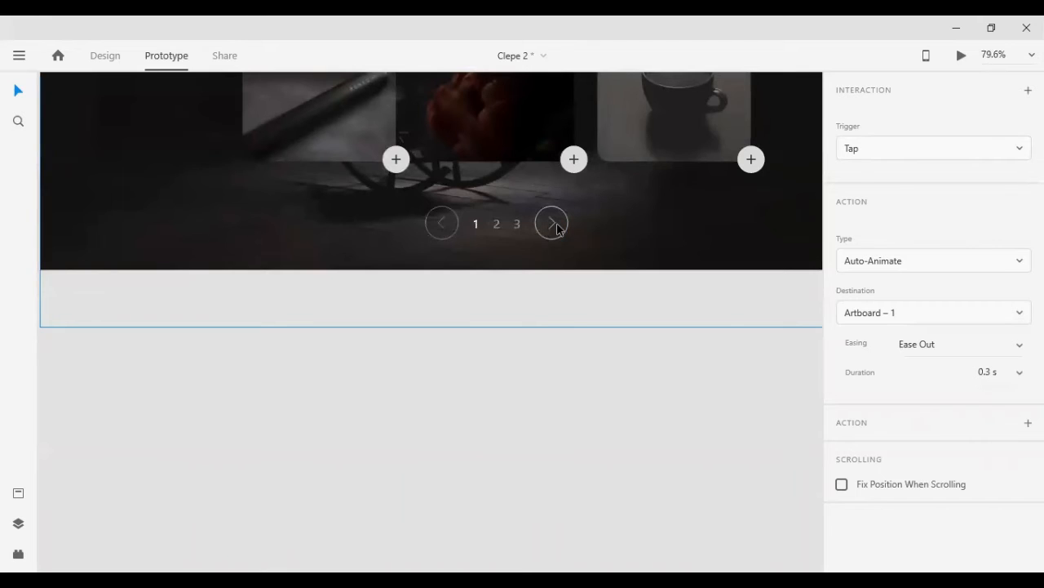
{"action": "left_click", "coordinate": [552, 223]}
{"action": "scroll", "coordinate": [673, 237], "scroll_direction": "down", "scroll_amount": 1}
{"action": "scroll", "coordinate": [673, 236], "scroll_direction": "down", "scroll_amount": 5}
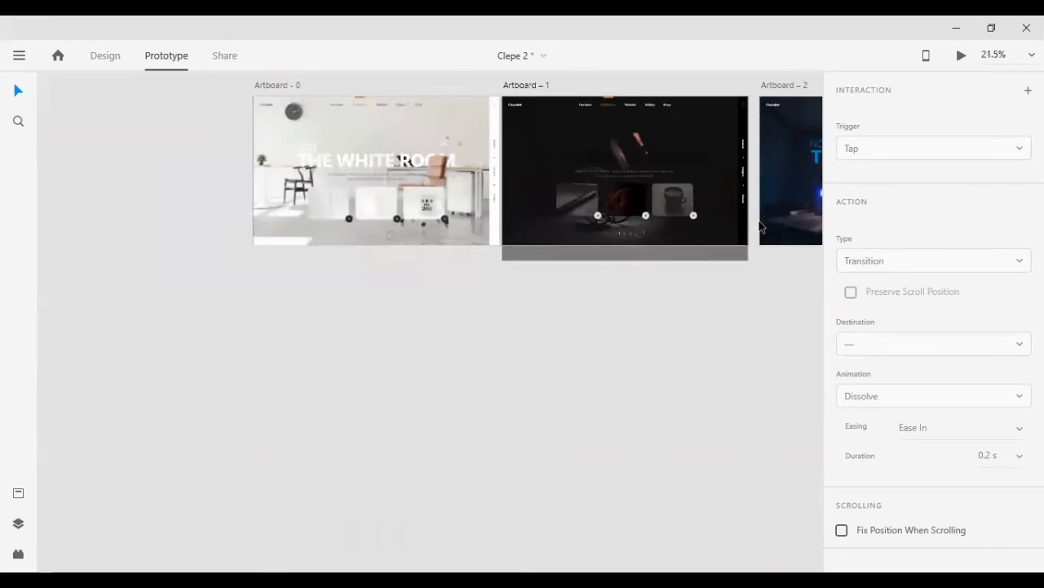
{"action": "scroll", "coordinate": [766, 222], "scroll_direction": "right", "scroll_amount": 2}
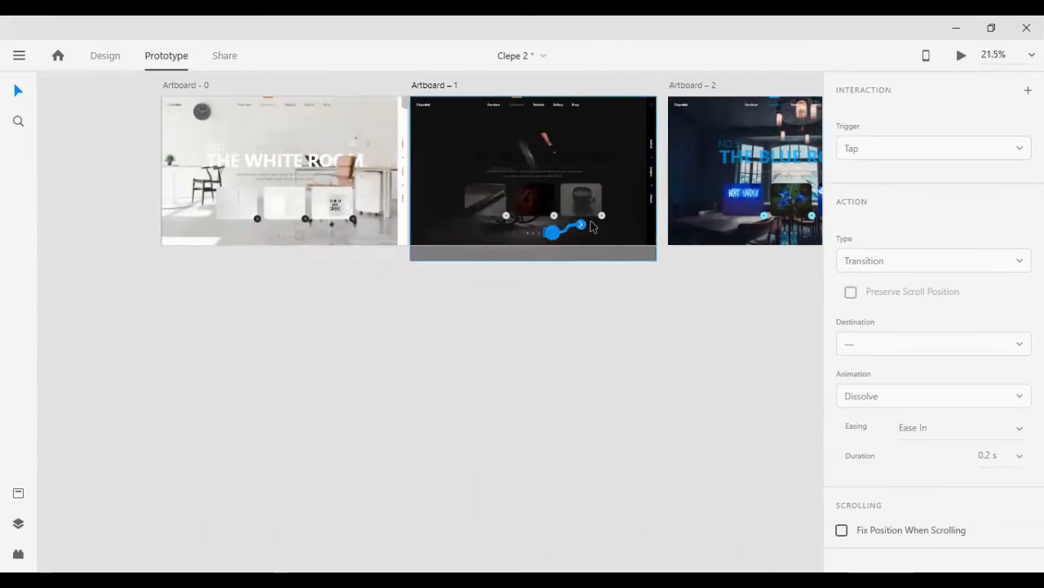
{"action": "left_click_drag", "start_coordinate": [552, 234], "coordinate": [781, 231]}
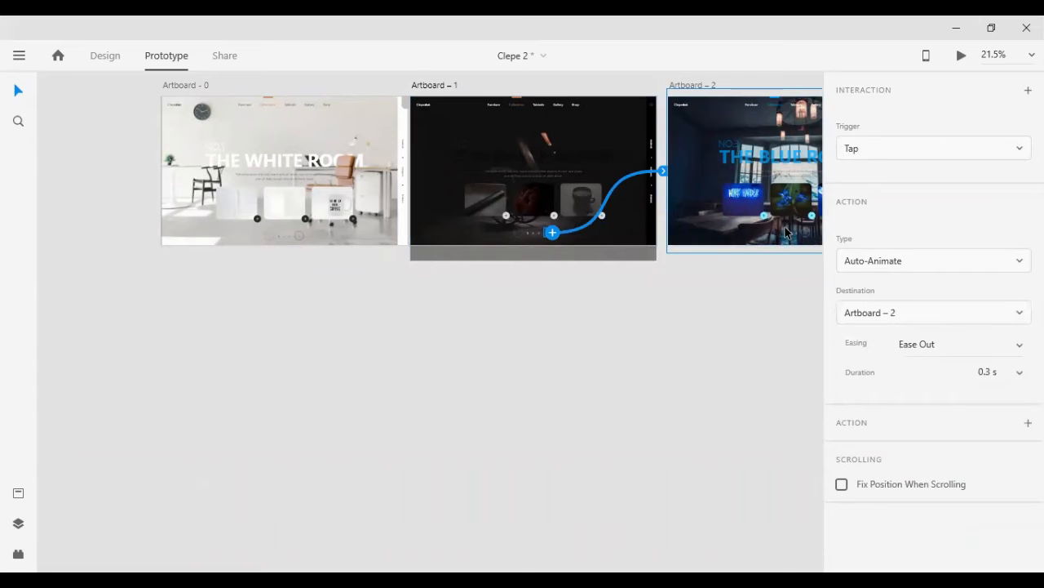
Step: Link the previous-arrow button on the Blue Room page back to Artboard – 1 with an Auto-Animate action
{"action": "scroll", "coordinate": [782, 231], "scroll_direction": "down", "scroll_amount": 3}
{"action": "scroll", "coordinate": [796, 233], "scroll_direction": "up", "scroll_amount": 5}
{"action": "scroll", "coordinate": [798, 234], "scroll_direction": "up", "scroll_amount": 6}
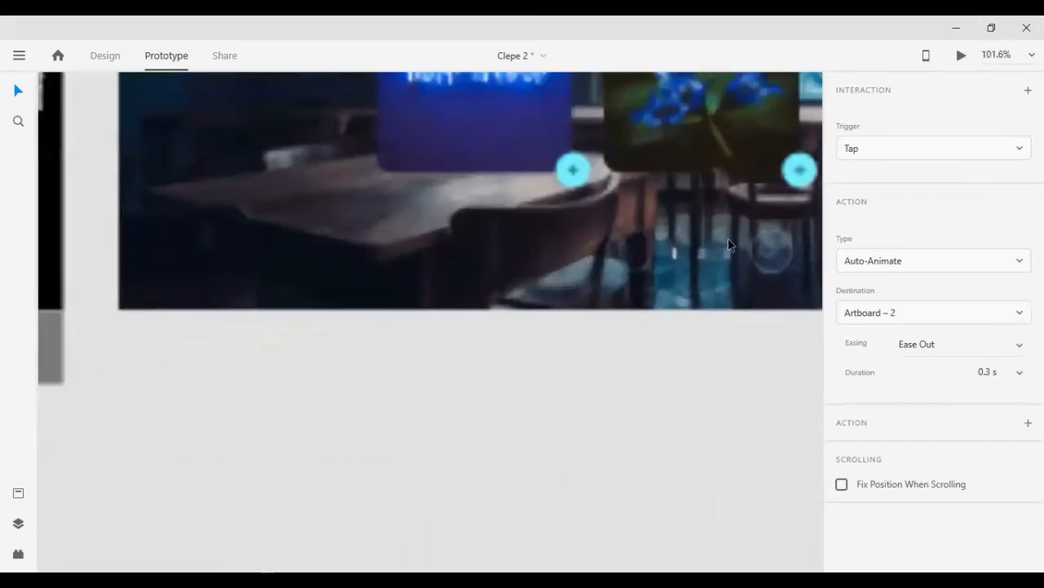
{"action": "left_click", "coordinate": [619, 257]}
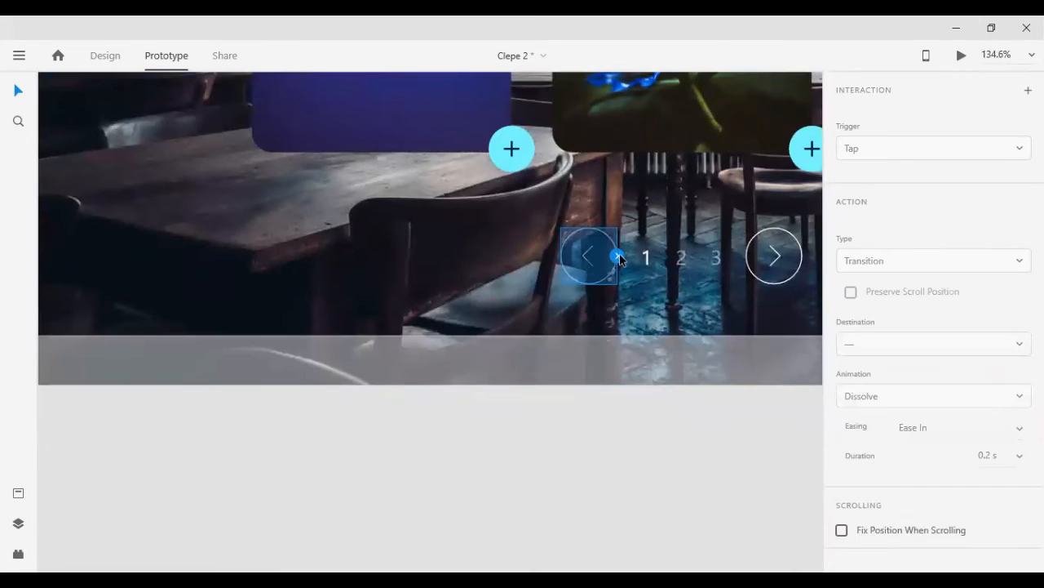
{"action": "left_click_drag", "start_coordinate": [453, 257], "coordinate": [365, 257]}
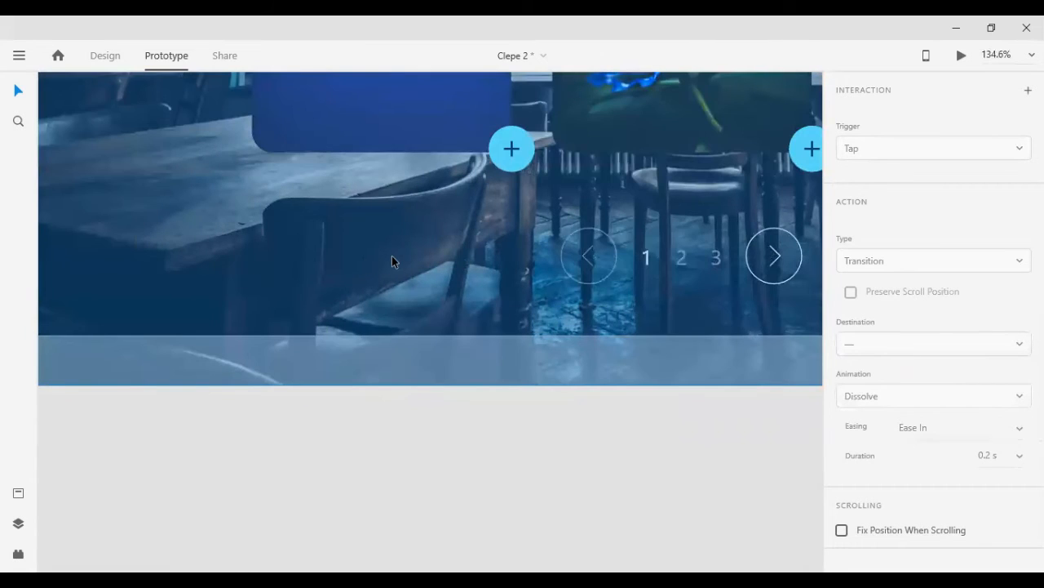
{"action": "scroll", "coordinate": [393, 261], "scroll_direction": "down", "scroll_amount": 6}
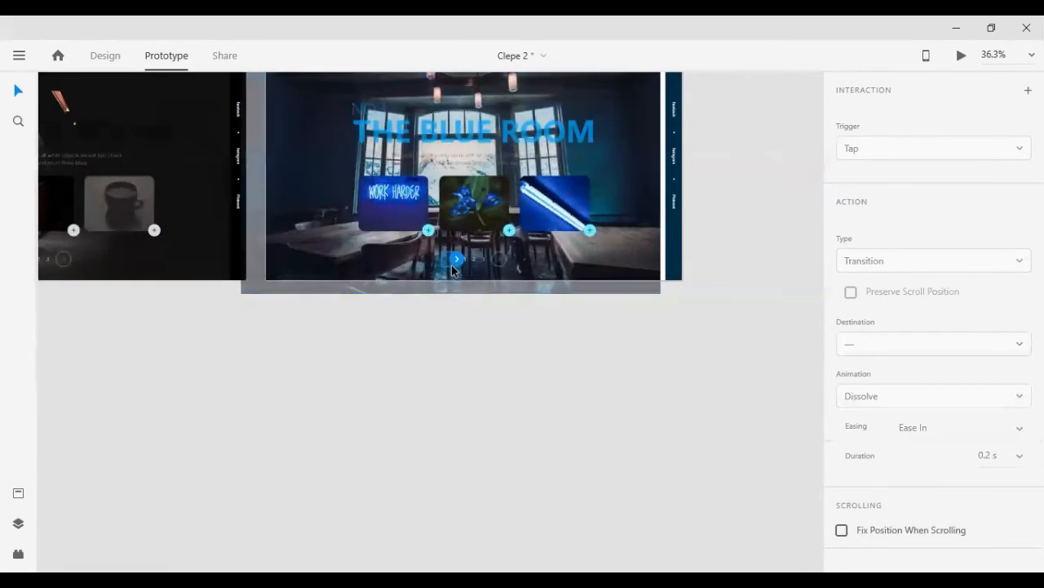
{"action": "left_click_drag", "start_coordinate": [451, 264], "coordinate": [347, 243]}
{"action": "left_click_drag", "start_coordinate": [250, 236], "coordinate": [239, 244]}
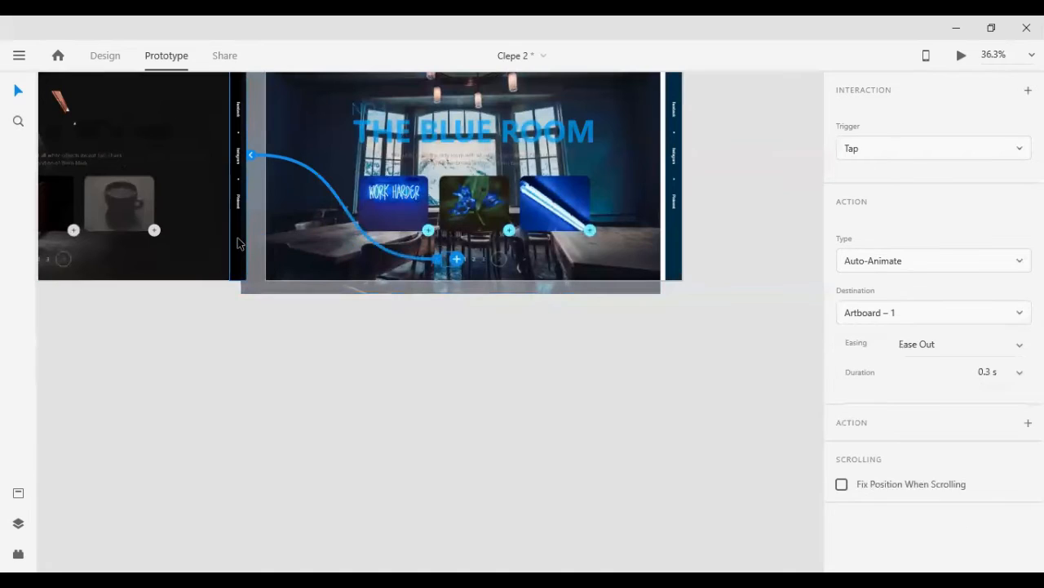
Step: Undo the last changes and relink the Blue Room page's previous-arrow button to Artboard – 1 with an Auto-Animate action
{"action": "key", "text": "ctrl+z"}
{"action": "key", "text": "ctrl+z"}
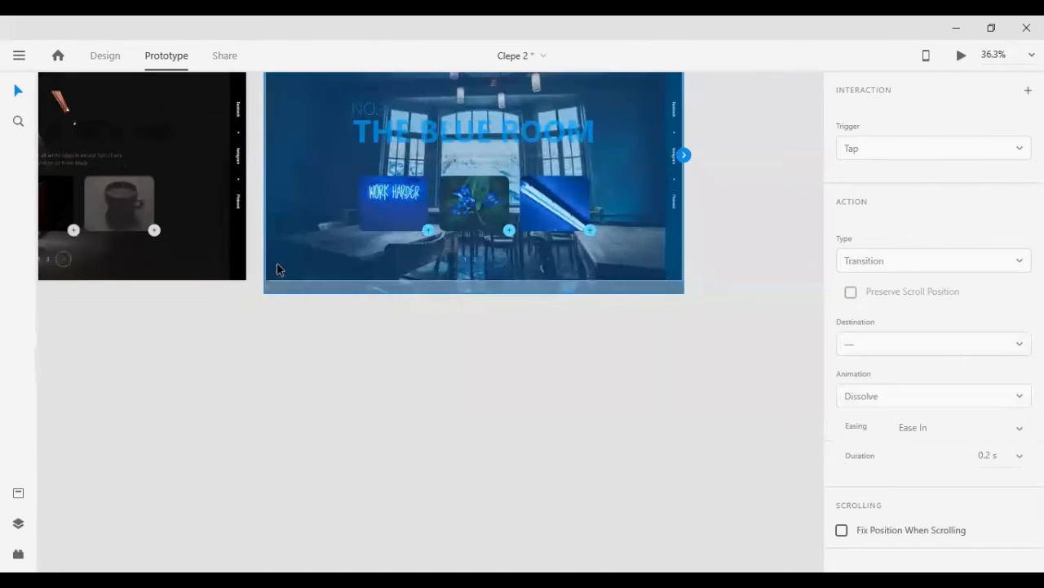
{"action": "left_click", "coordinate": [426, 338]}
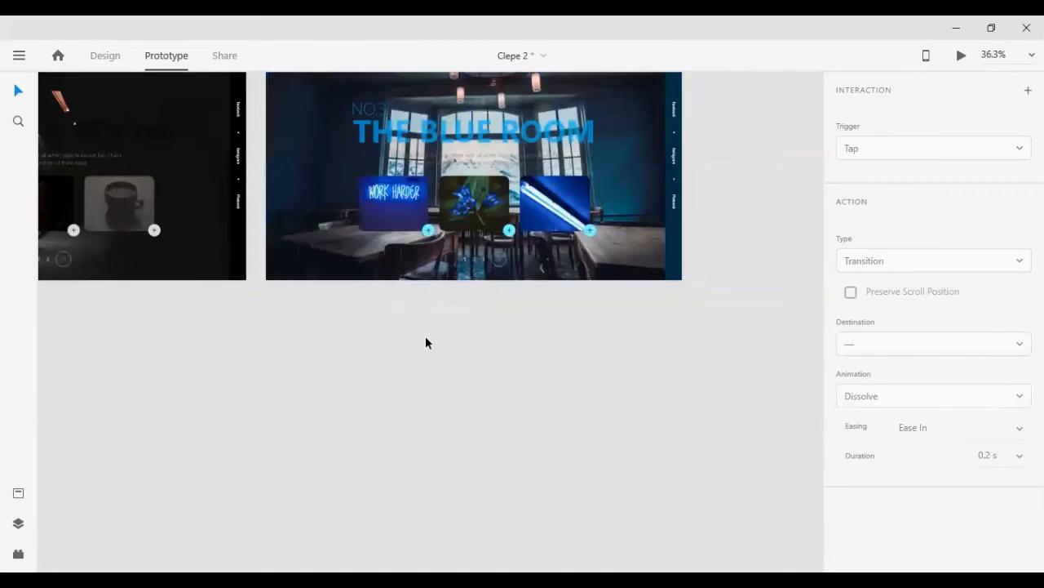
{"action": "left_click", "coordinate": [457, 261]}
{"action": "left_click_drag", "start_coordinate": [457, 261], "coordinate": [133, 131]}
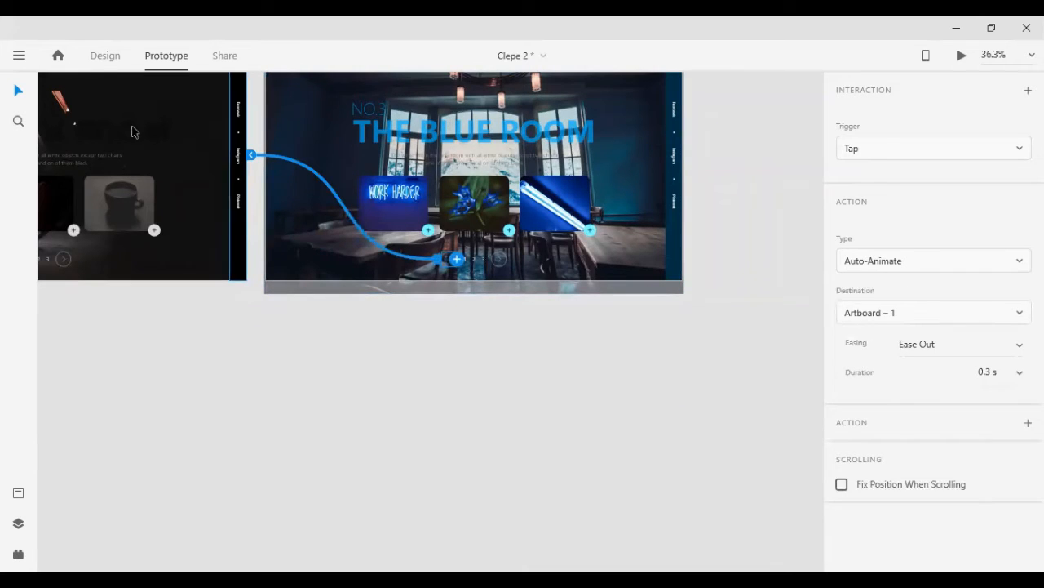
{"action": "left_click", "coordinate": [105, 58]}
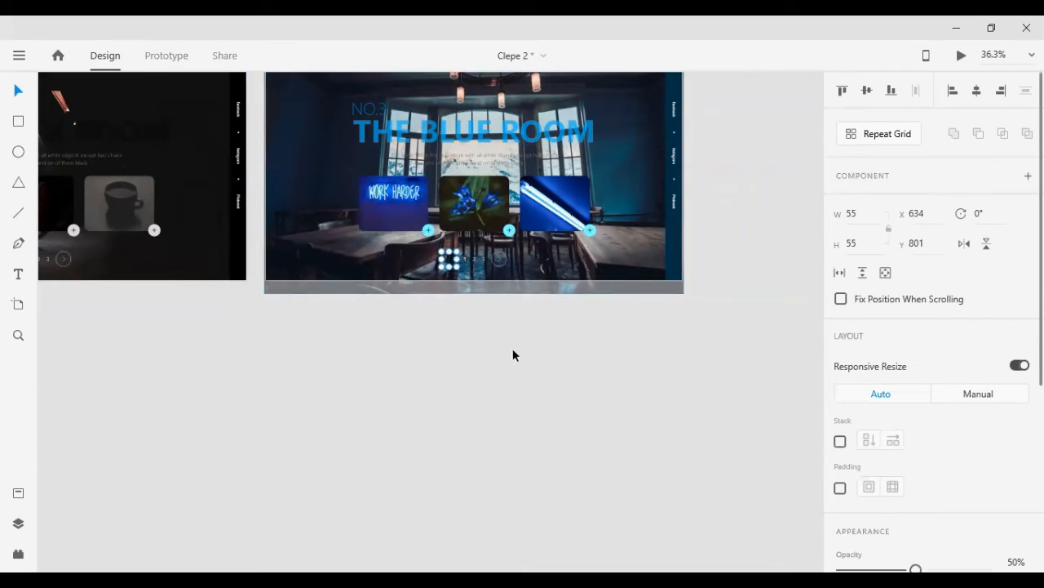
{"action": "left_click", "coordinate": [165, 57]}
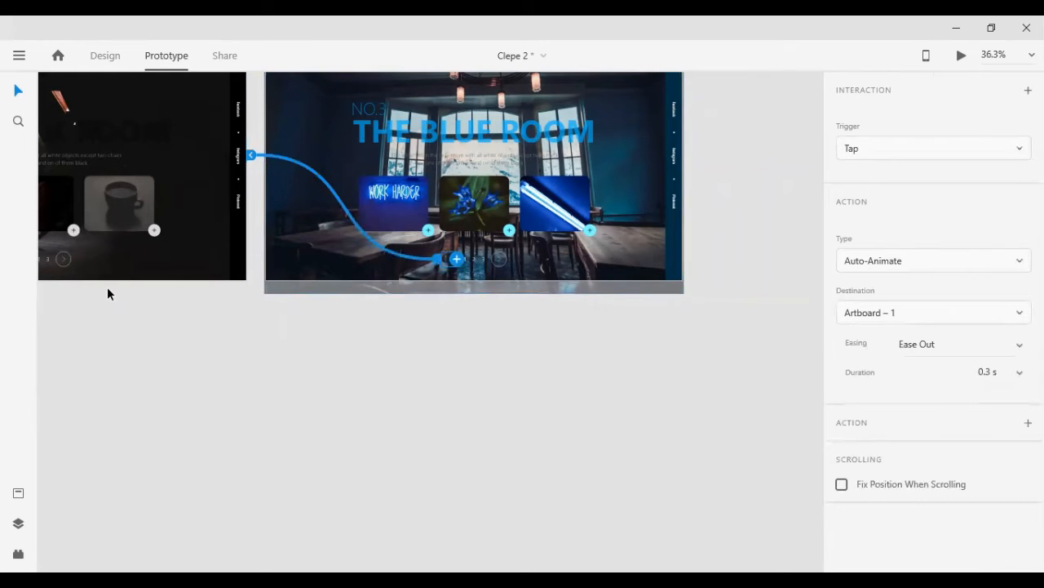
Step: Link the previous-arrow button on the Black Room page to Image 7 on the White Room page with a Scroll To action
{"action": "scroll", "coordinate": [107, 286], "scroll_direction": "left", "scroll_amount": 5}
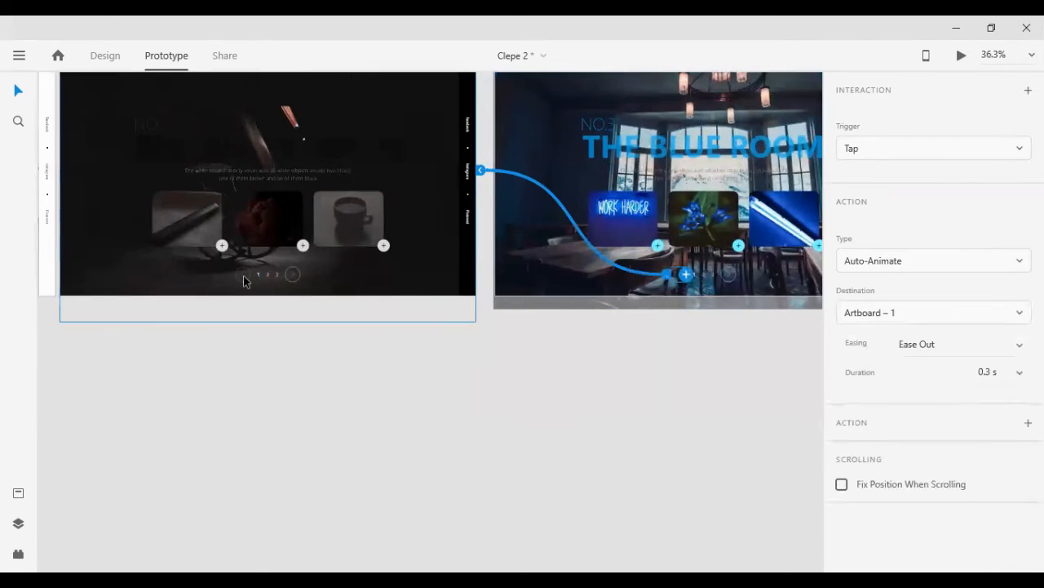
{"action": "left_click", "coordinate": [245, 275]}
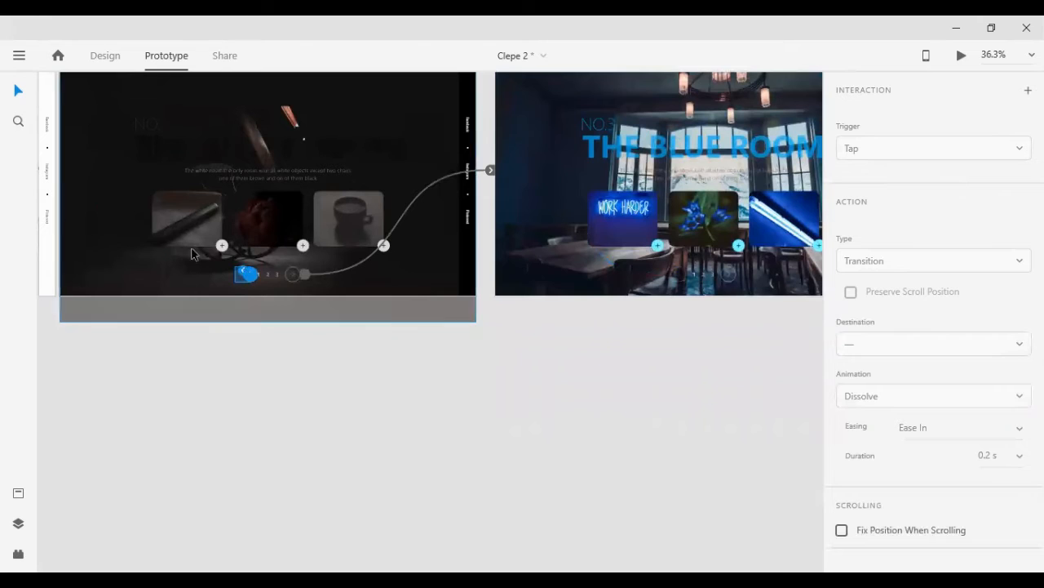
{"action": "left_click_drag", "start_coordinate": [248, 274], "coordinate": [54, 182]}
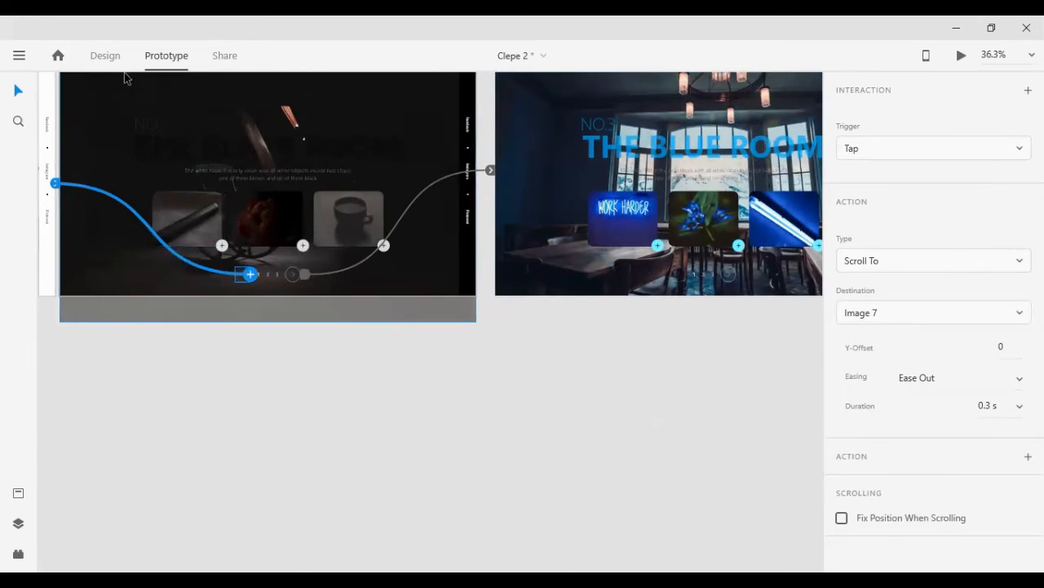
Step: Set the opacity of page numbers 2 and 3 and the previous-arrow button on the Black Room page to 100%
{"action": "left_click", "coordinate": [104, 58]}
{"action": "left_click", "coordinate": [313, 387]}
{"action": "scroll", "coordinate": [273, 306], "scroll_direction": "up", "scroll_amount": 6}
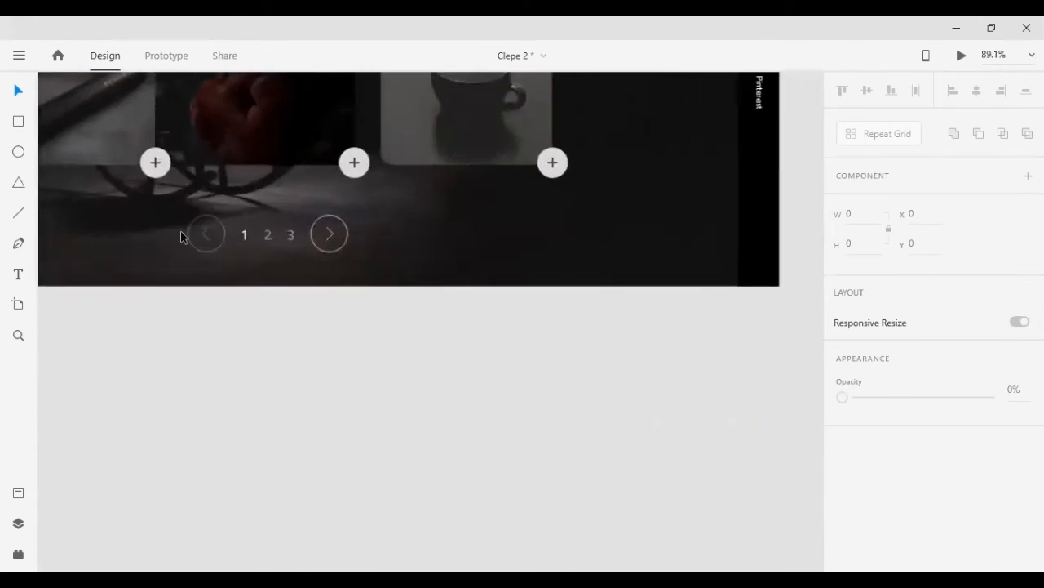
{"action": "scroll", "coordinate": [180, 236], "scroll_direction": "up", "scroll_amount": 4}
{"action": "double_click", "coordinate": [312, 235]}
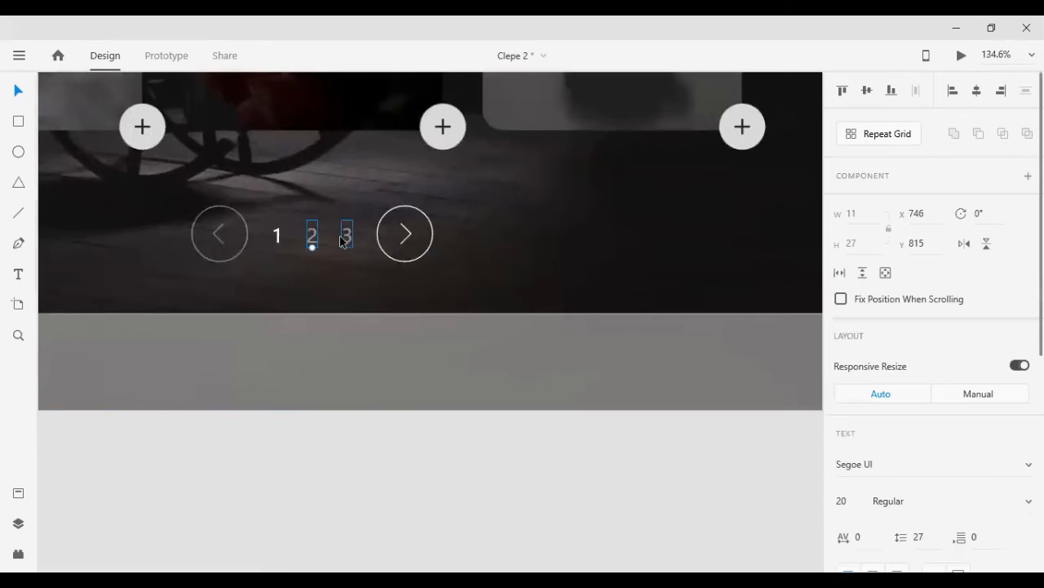
{"action": "left_click", "coordinate": [343, 238], "text": "shift"}
{"action": "left_click", "coordinate": [220, 245], "text": "shift"}
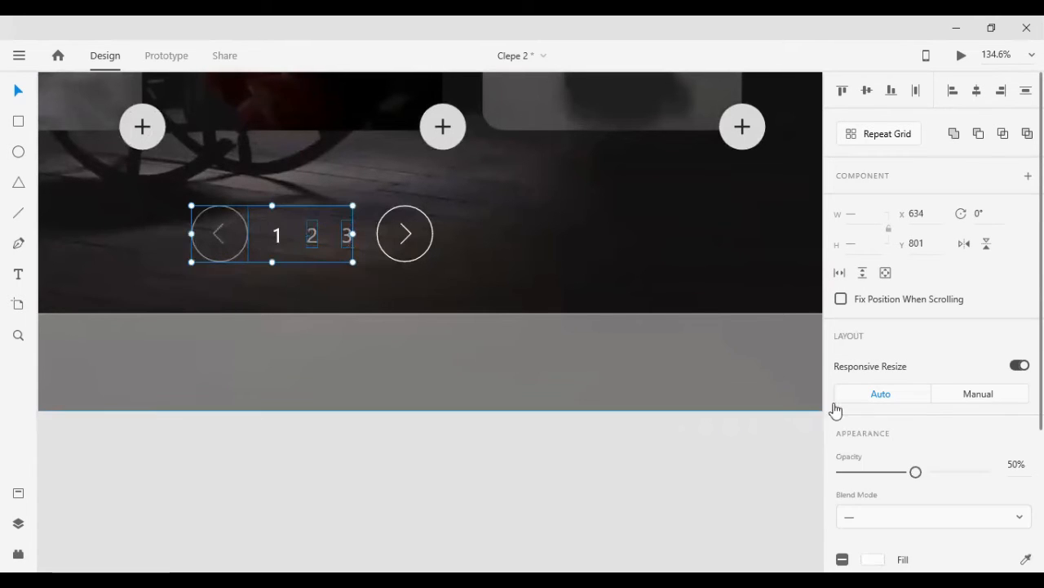
{"action": "scroll", "coordinate": [939, 424], "scroll_direction": "down", "scroll_amount": 4}
{"action": "left_click_drag", "start_coordinate": [918, 324], "coordinate": [989, 323]}
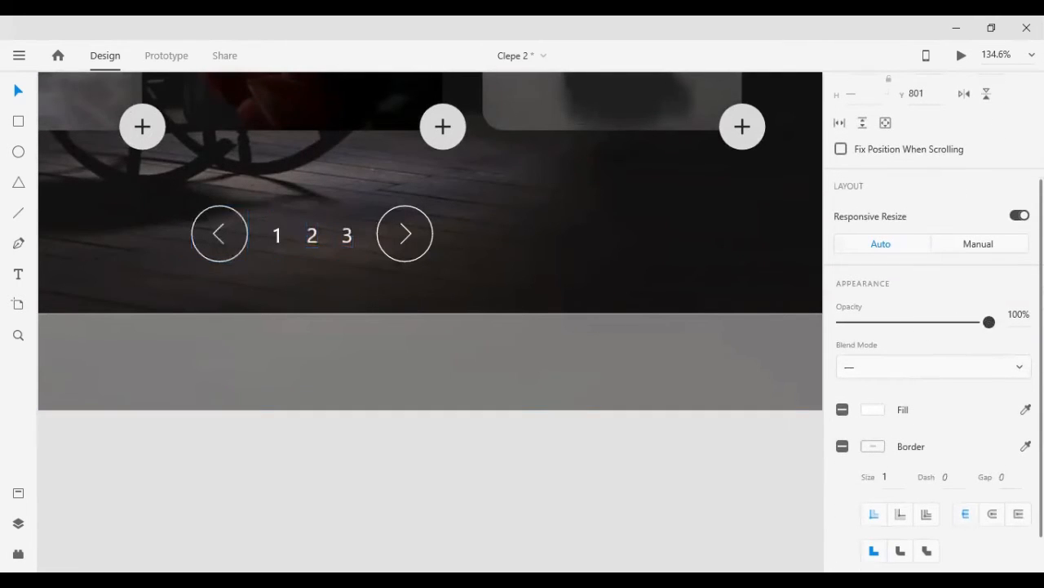
{"action": "left_click", "coordinate": [698, 445]}
Step: Set the previous-arrow button on the Blue Room page to 100% opacity
{"action": "scroll", "coordinate": [647, 297], "scroll_direction": "down", "scroll_amount": 1}
{"action": "scroll", "coordinate": [649, 297], "scroll_direction": "down", "scroll_amount": 5}
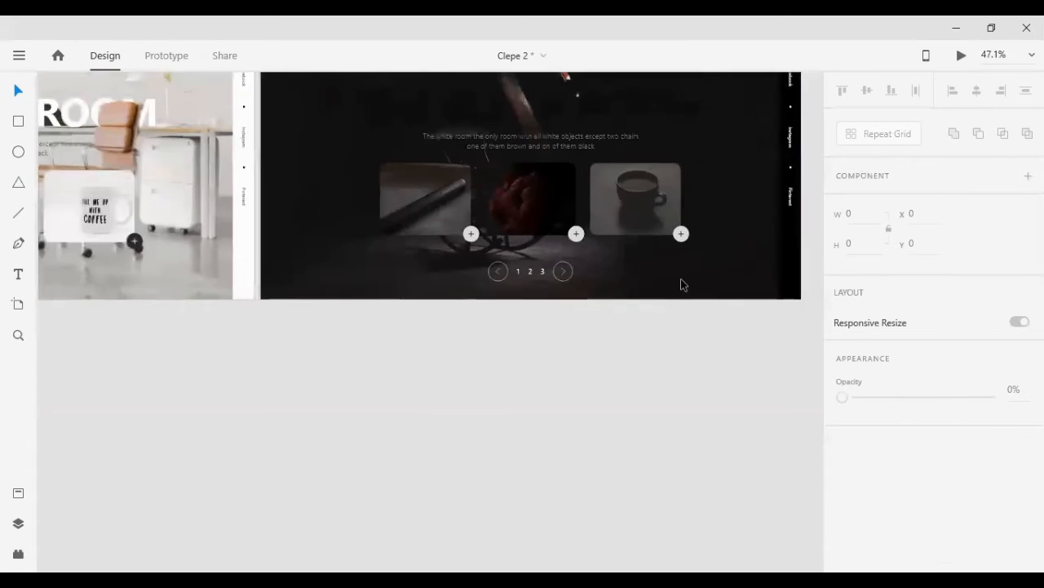
{"action": "scroll", "coordinate": [681, 284], "scroll_direction": "right", "scroll_amount": 10}
{"action": "scroll", "coordinate": [729, 307], "scroll_direction": "right", "scroll_amount": 2}
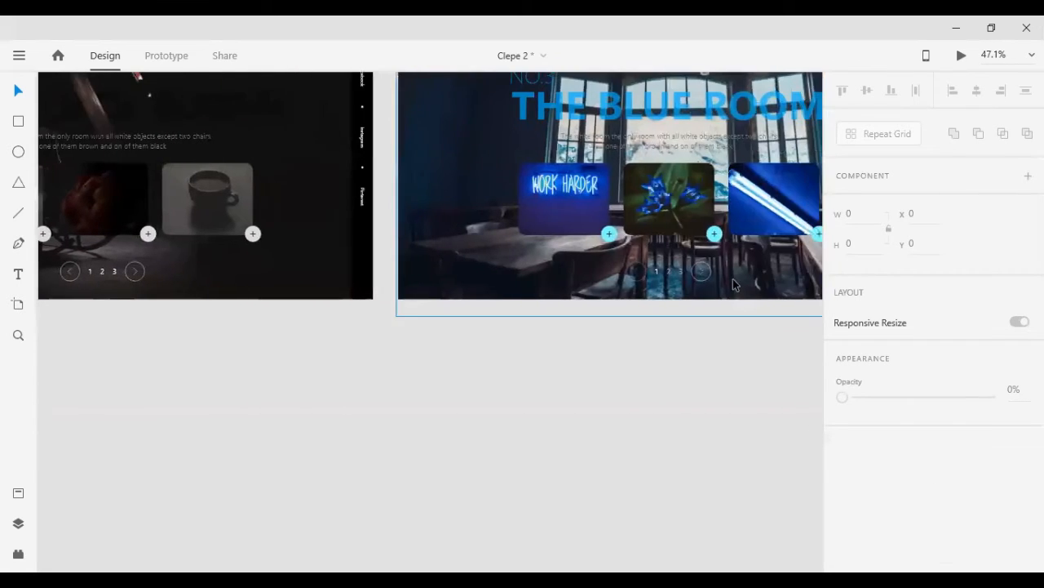
{"action": "scroll", "coordinate": [729, 301], "scroll_direction": "up", "scroll_amount": 3}
{"action": "left_click", "coordinate": [521, 265]}
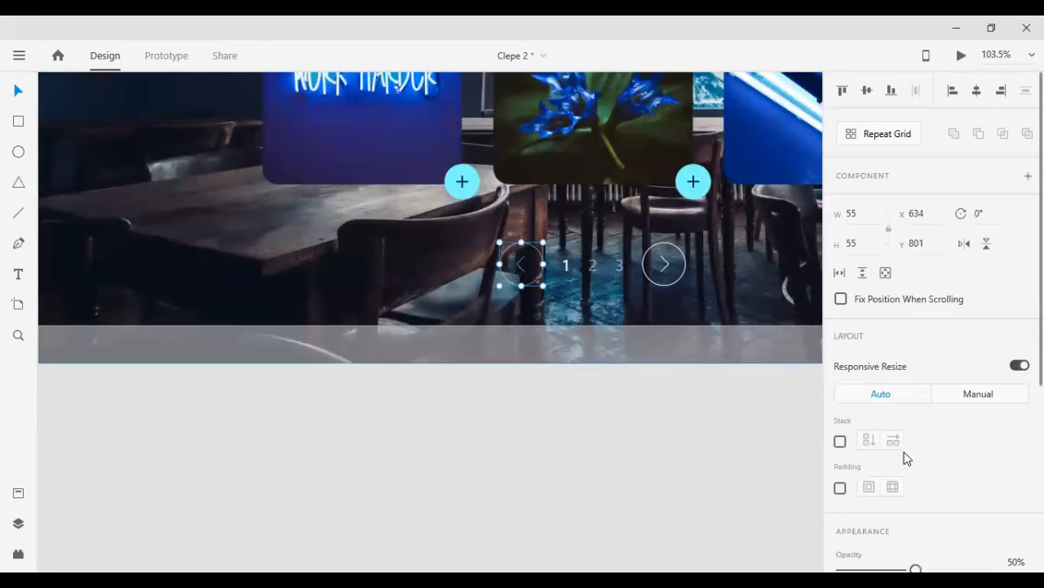
{"action": "scroll", "coordinate": [930, 433], "scroll_direction": "down", "scroll_amount": 3}
{"action": "left_click_drag", "start_coordinate": [917, 420], "coordinate": [995, 418]}
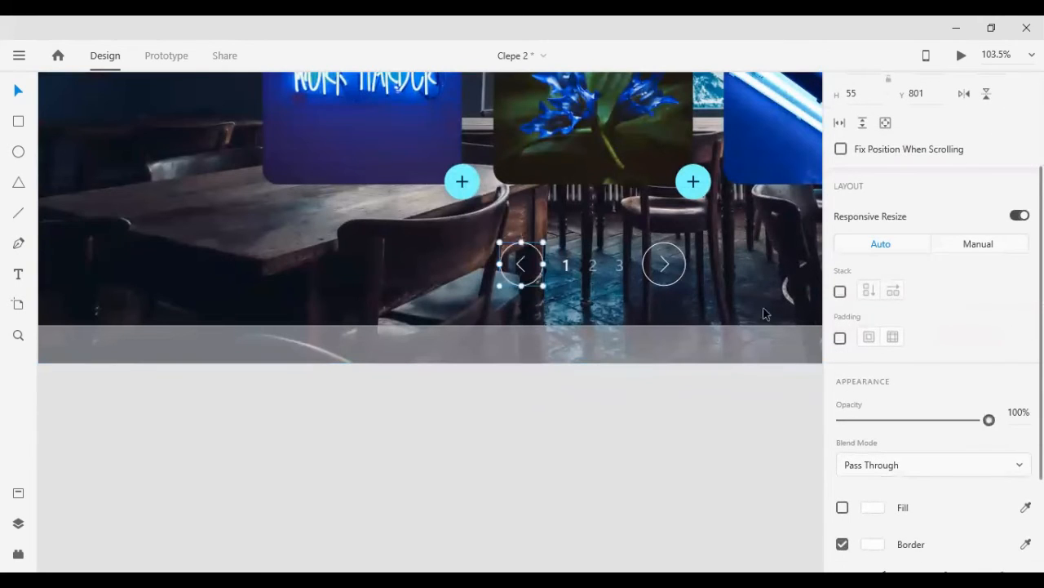
Step: Raise page number 2 on the Blue Room page to full opacity and reduce the opacity of its next-arrow button
{"action": "left_click", "coordinate": [619, 267]}
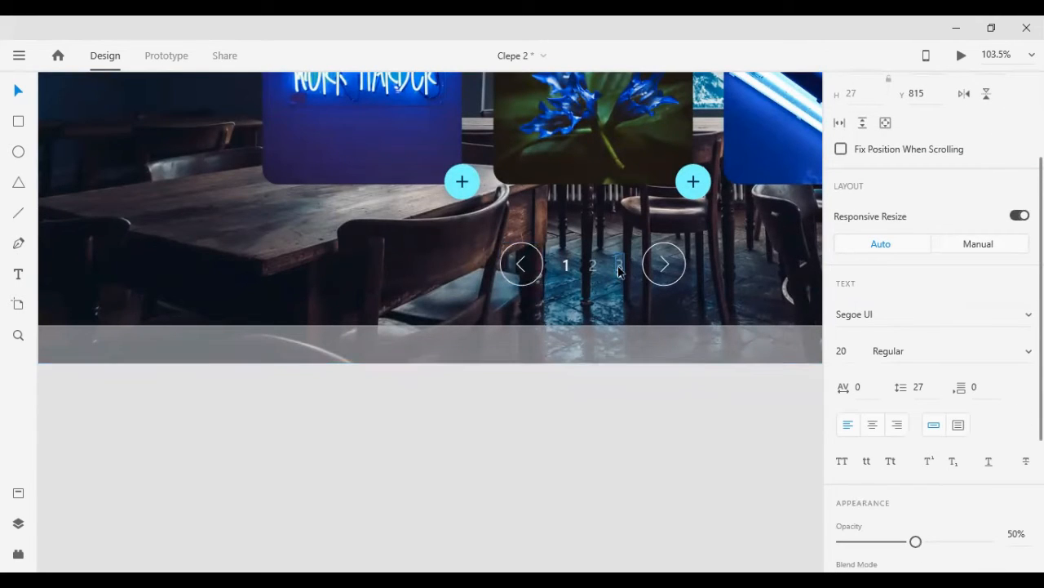
{"action": "left_click", "coordinate": [594, 263]}
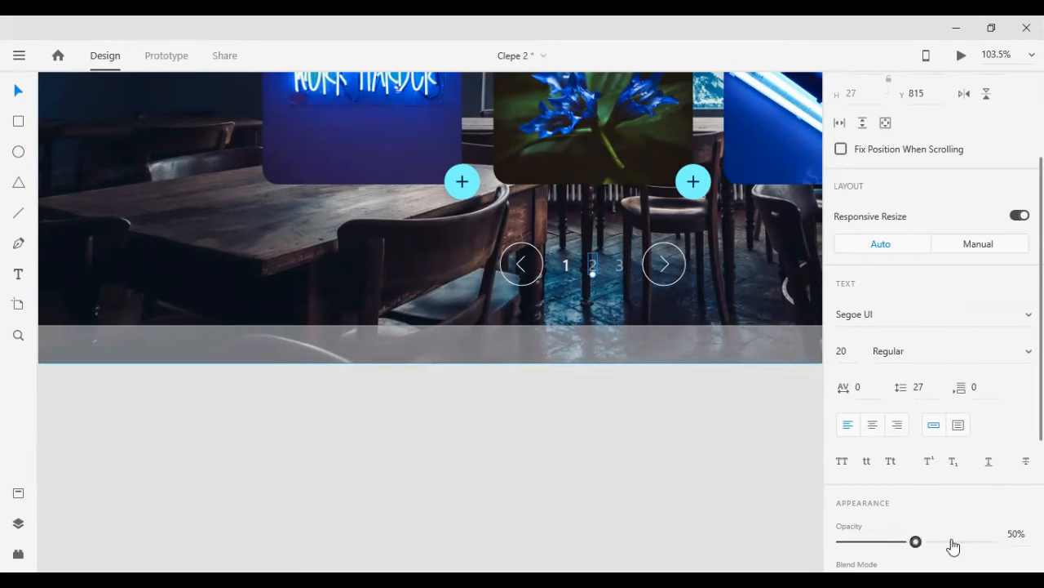
{"action": "left_click_drag", "start_coordinate": [953, 546], "coordinate": [994, 542]}
{"action": "left_click", "coordinate": [664, 264]}
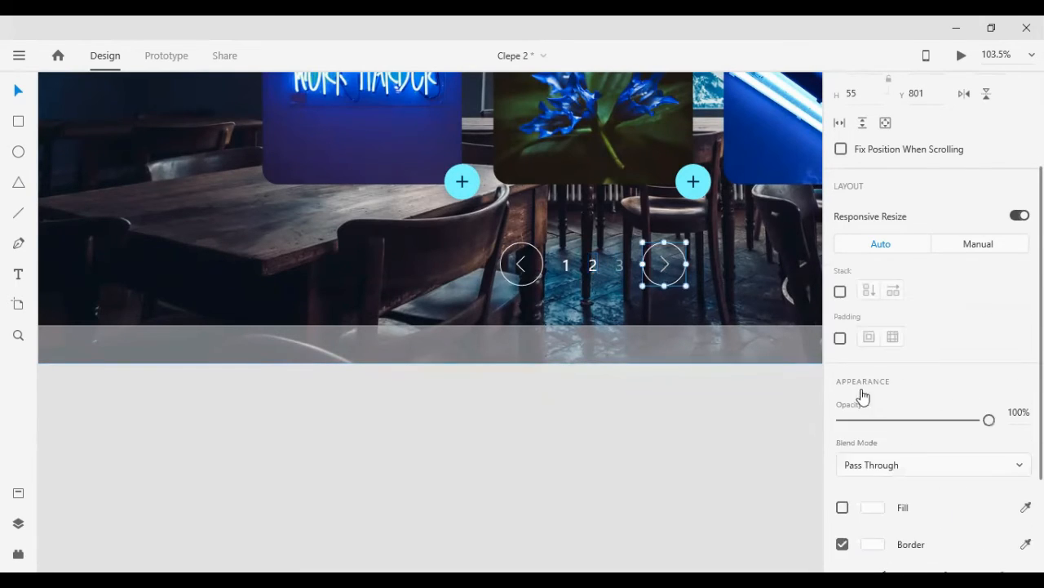
{"action": "left_click_drag", "start_coordinate": [989, 420], "coordinate": [963, 420]}
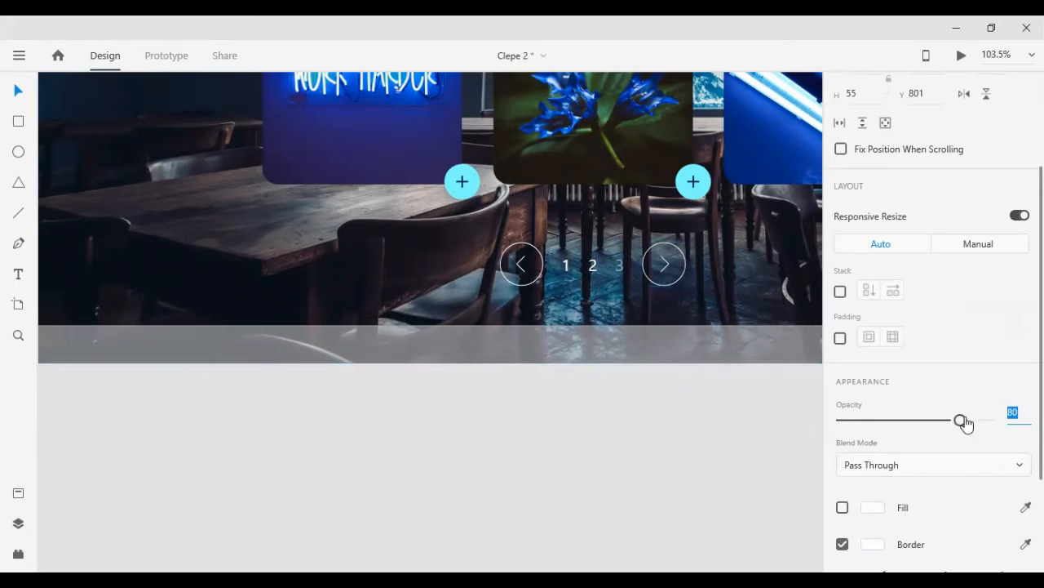
{"action": "left_click", "coordinate": [675, 415]}
Step: Duplicate the Black Room artboard, Artboard – 1, and place the copy directly below the original
{"action": "scroll", "coordinate": [506, 327], "scroll_direction": "up", "scroll_amount": 1}
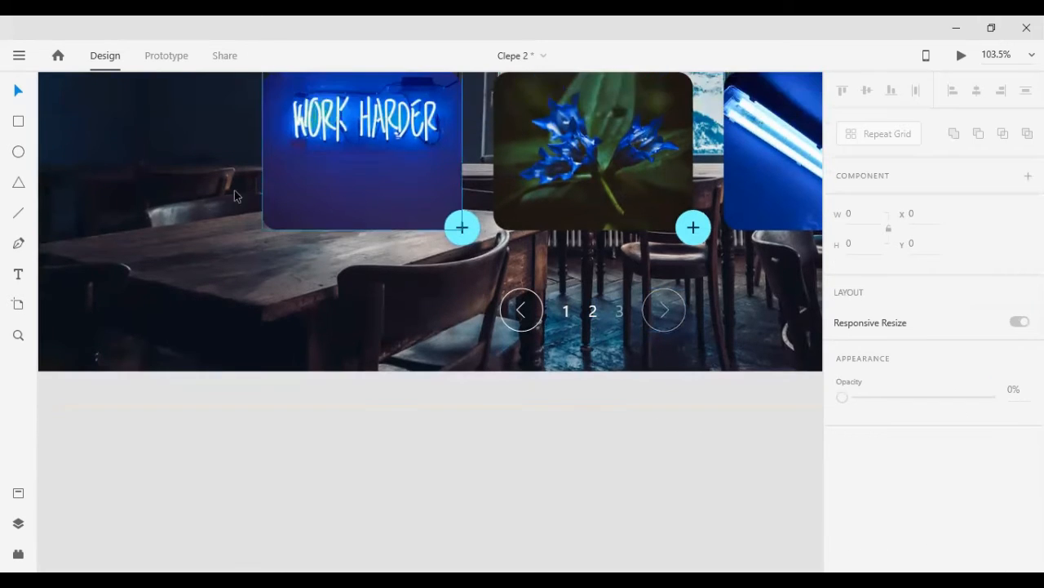
{"action": "scroll", "coordinate": [189, 212], "scroll_direction": "left", "scroll_amount": 1}
{"action": "scroll", "coordinate": [190, 212], "scroll_direction": "left", "scroll_amount": 10}
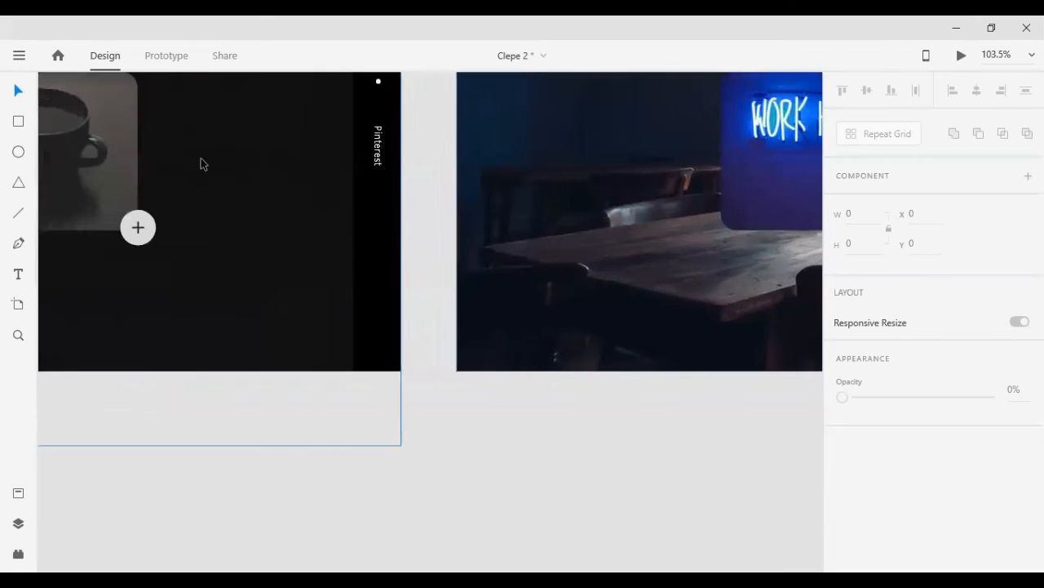
{"action": "scroll", "coordinate": [206, 157], "scroll_direction": "left", "scroll_amount": 8}
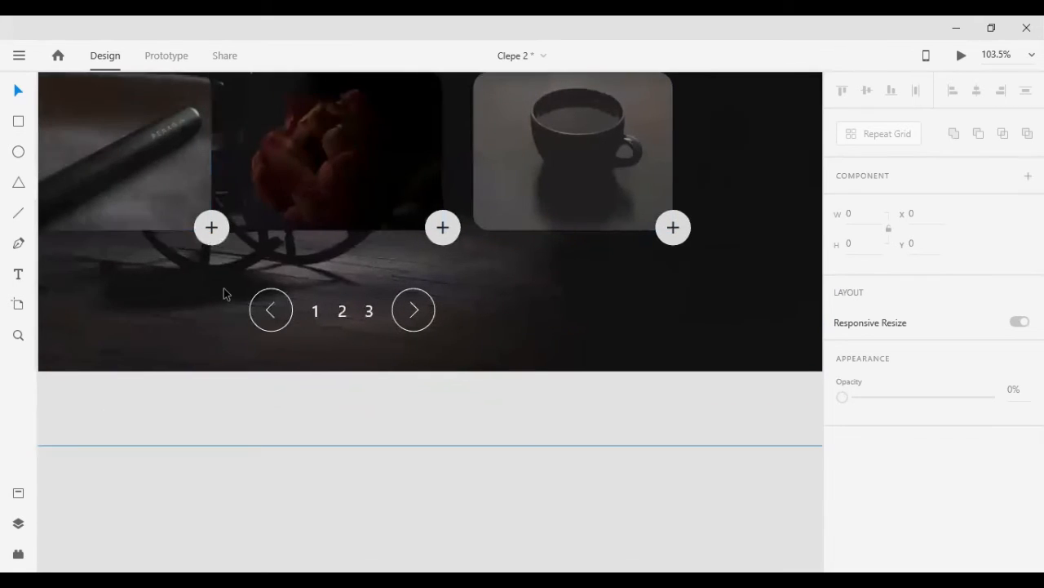
{"action": "scroll", "coordinate": [225, 291], "scroll_direction": "down", "scroll_amount": 5}
{"action": "scroll", "coordinate": [199, 288], "scroll_direction": "left", "scroll_amount": 3}
{"action": "scroll", "coordinate": [199, 289], "scroll_direction": "up", "scroll_amount": 2}
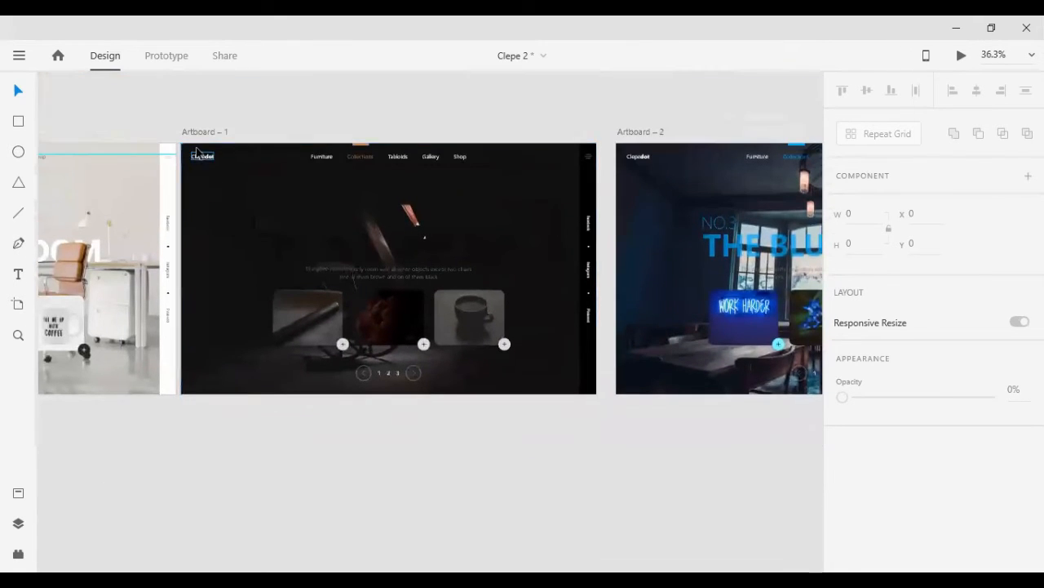
{"action": "left_click", "coordinate": [195, 132]}
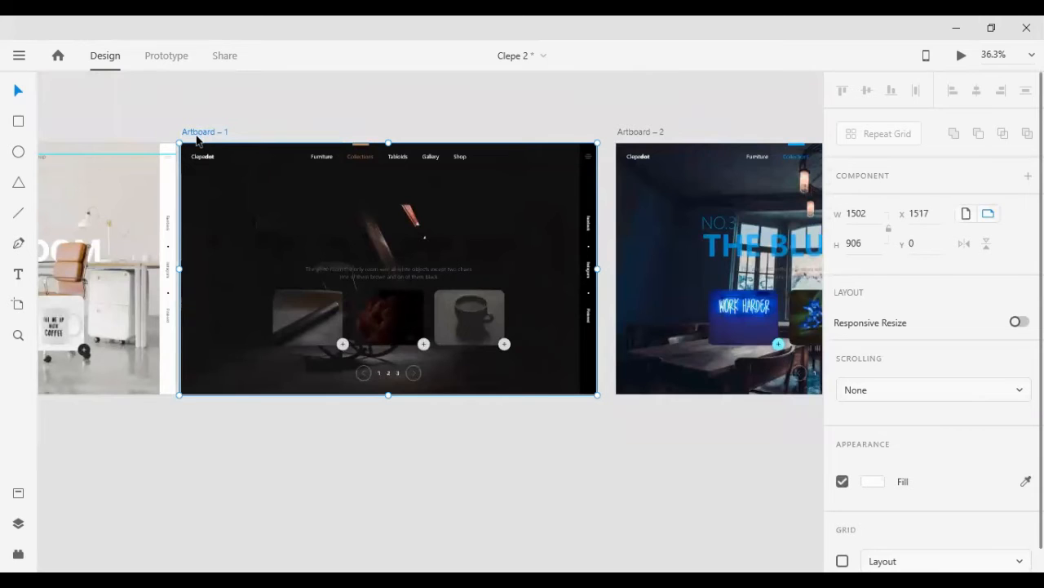
{"action": "key", "text": "ctrl+d"}
{"action": "left_click_drag", "start_coordinate": [243, 182], "coordinate": [186, 455]}
{"action": "left_click", "coordinate": [140, 471]}
Step: Draw a 1502 × 906 rectangle covering the whole of Artboard – 3 and remove its border
{"action": "scroll", "coordinate": [148, 465], "scroll_direction": "down", "scroll_amount": 3}
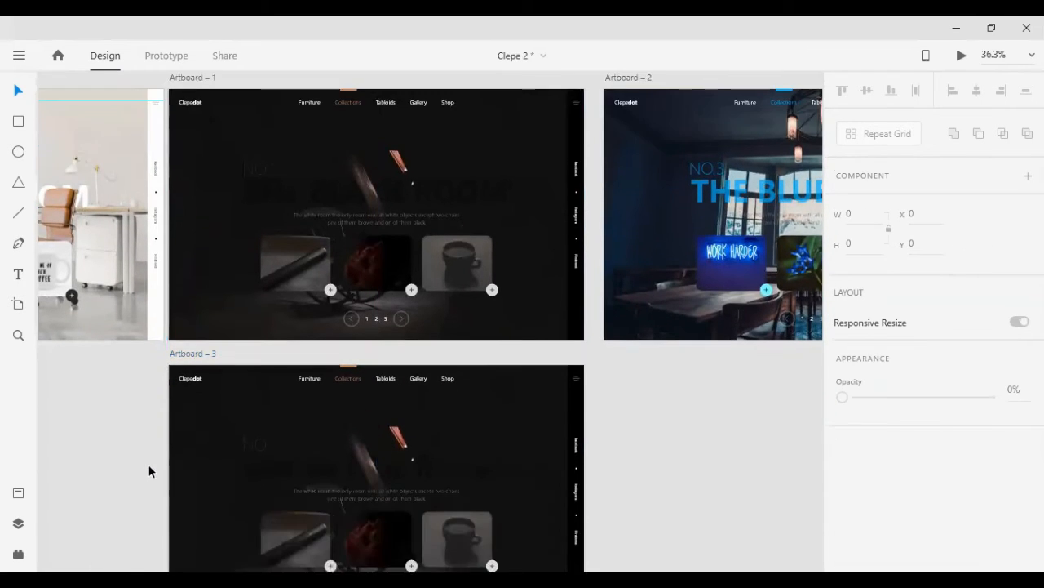
{"action": "scroll", "coordinate": [148, 471], "scroll_direction": "down", "scroll_amount": 5}
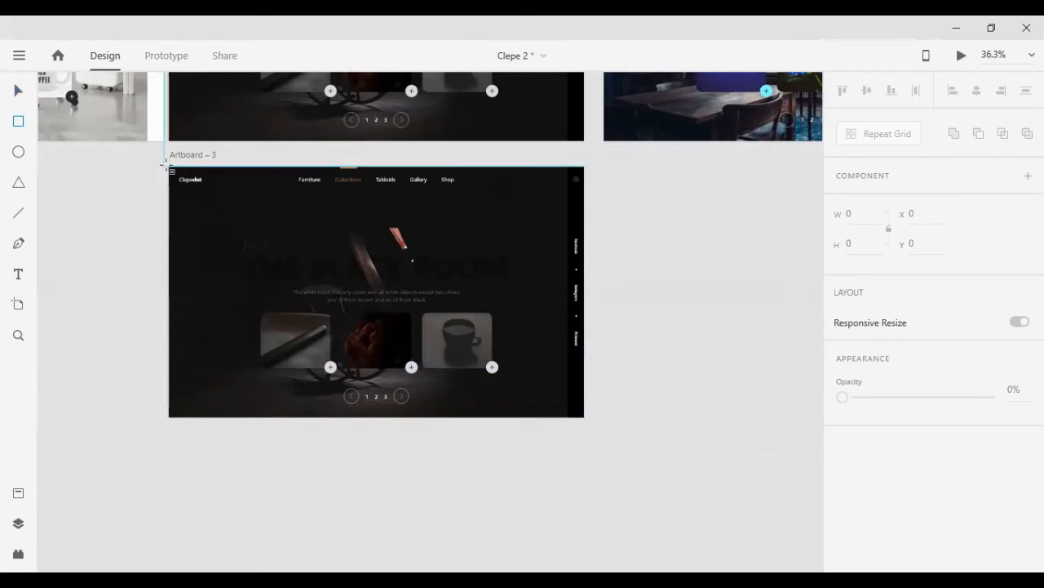
{"action": "mouse_move", "coordinate": [170, 168]}
{"action": "left_mouse_down"}
{"action": "mouse_move", "coordinate": [495, 400]}
{"action": "mouse_move", "coordinate": [583, 417]}
{"action": "left_mouse_up"}
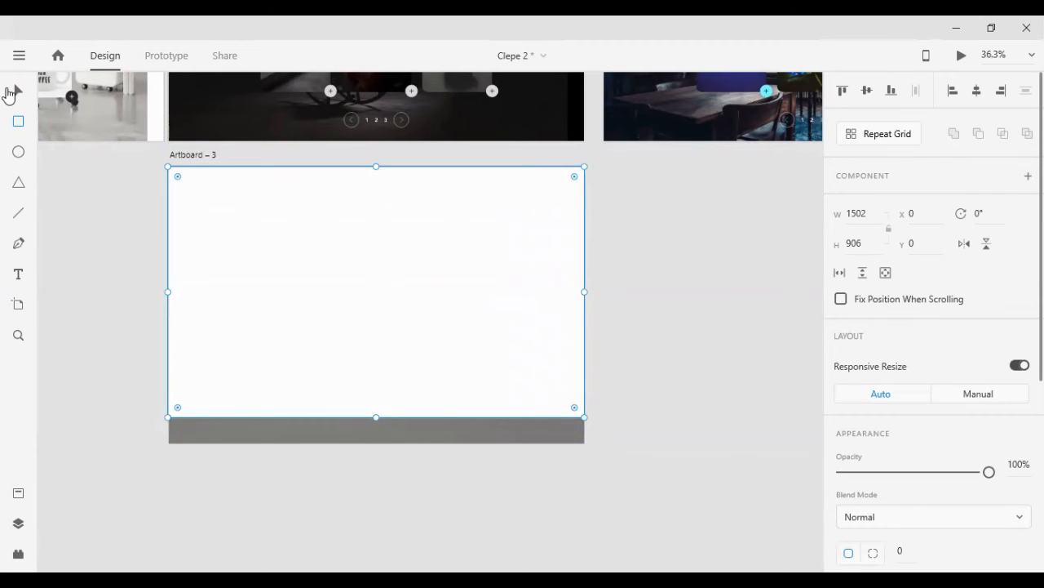
{"action": "scroll", "coordinate": [938, 336], "scroll_direction": "down", "scroll_amount": 6}
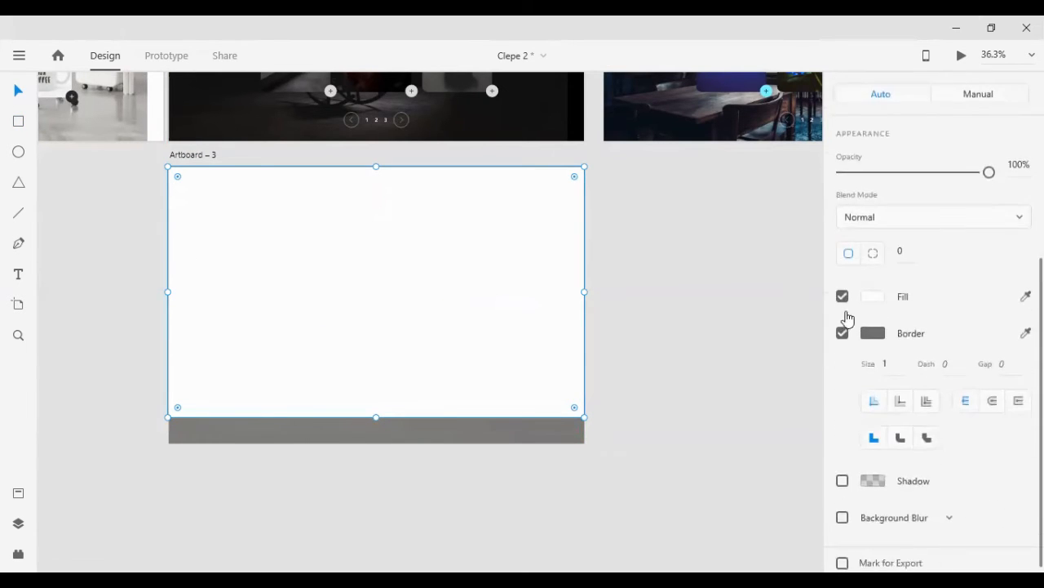
{"action": "left_click", "coordinate": [843, 338]}
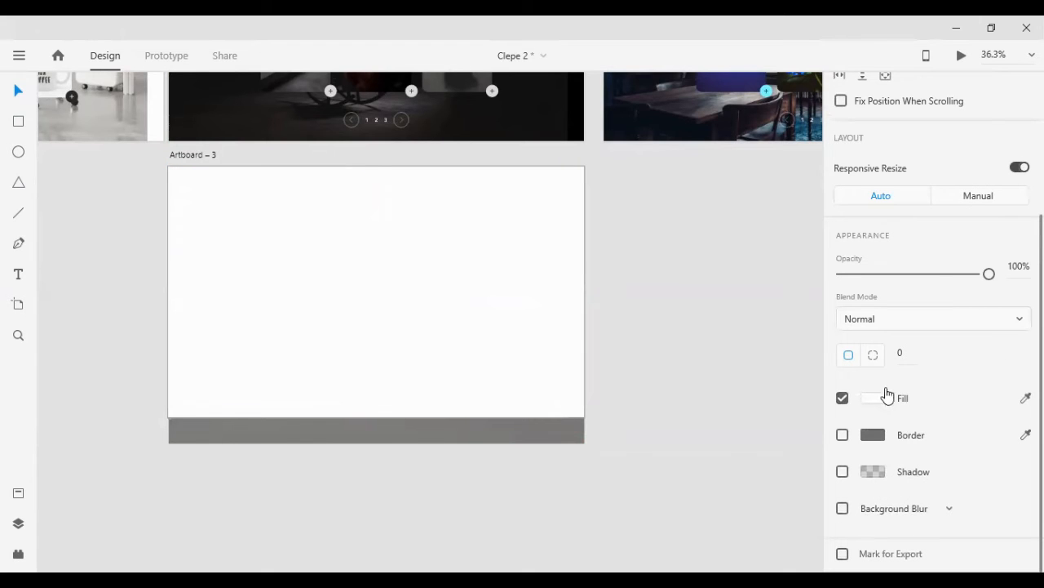
Step: Fill the rectangle covering Artboard – 3 with black and set its opacity to 40%
{"action": "left_click", "coordinate": [868, 402]}
{"action": "left_click_drag", "start_coordinate": [681, 369], "coordinate": [634, 451]}
{"action": "left_click", "coordinate": [1019, 265]}
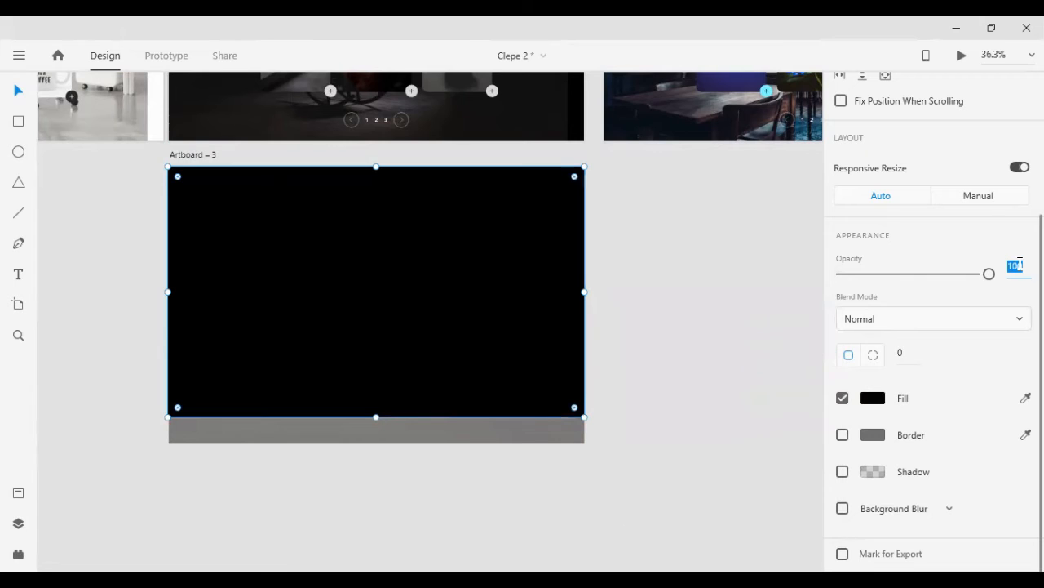
{"action": "key", "text": "shift+Down"}
{"action": "key", "text": "shift+Down"}
{"action": "key", "text": "shift+Down"}
{"action": "key", "text": "shift+Down"}
{"action": "key", "text": "shift+Down"}
{"action": "key", "text": "shift+Down"}
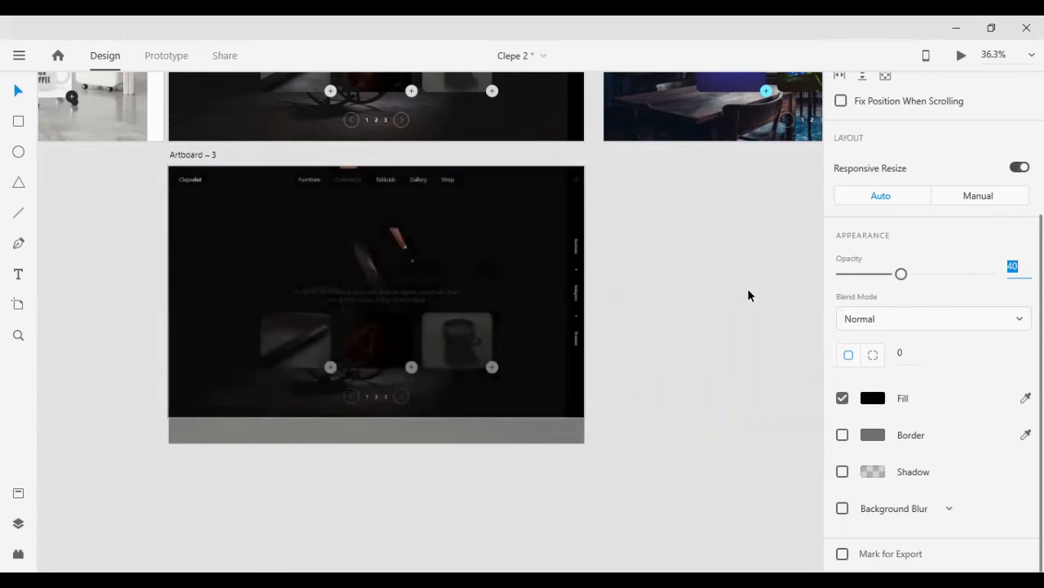
{"action": "left_click", "coordinate": [748, 290]}
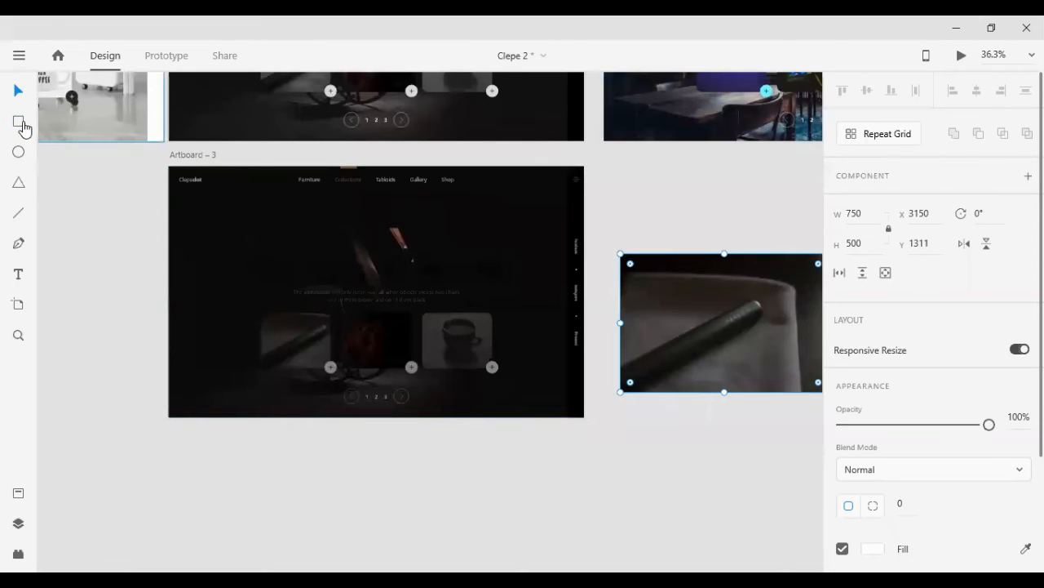
Step: Draw a white square on Artboard – 3 above the pen thumbnail, over the start of the room title
{"action": "left_click", "coordinate": [18, 120]}
{"action": "left_click_drag", "start_coordinate": [279, 233], "coordinate": [295, 249]}
{"action": "left_click_drag", "start_coordinate": [335, 285], "coordinate": [352, 305]}
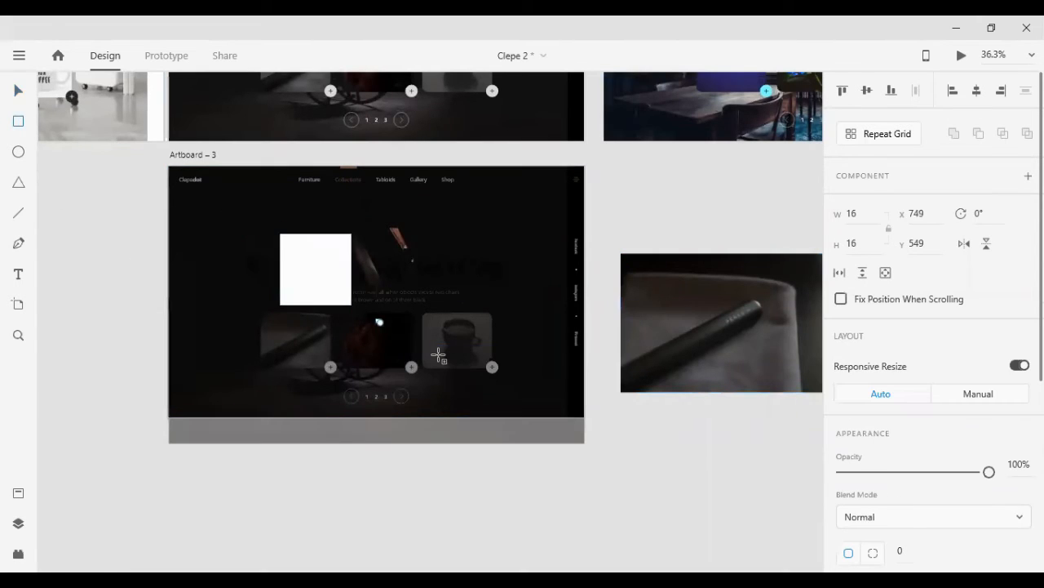
{"action": "left_click", "coordinate": [94, 156]}
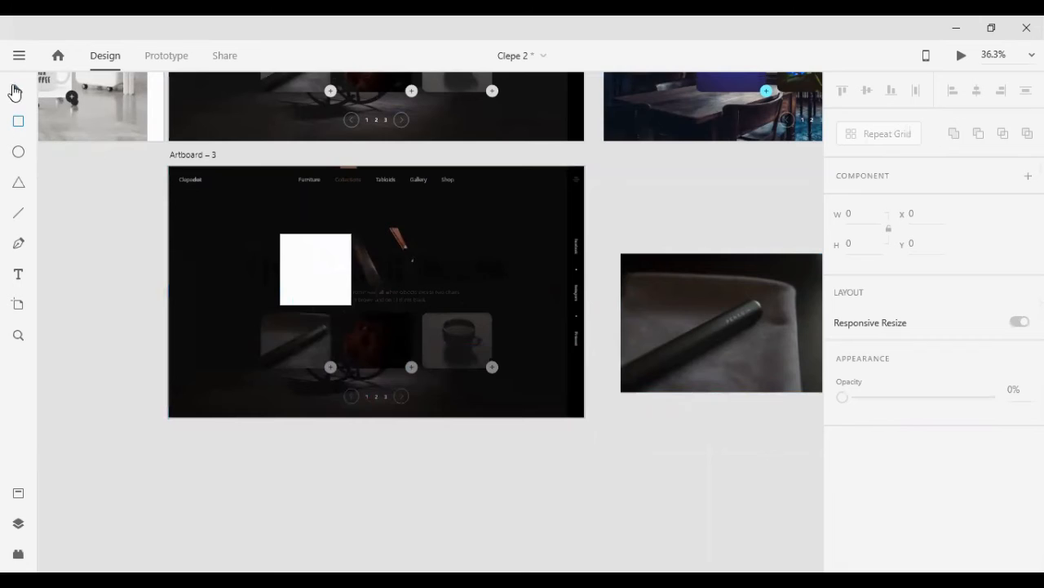
Step: Lock the aspect ratio of the white square on Artboard – 3 and set its size to 500 × 500
{"action": "left_click", "coordinate": [15, 91]}
{"action": "left_click", "coordinate": [315, 270]}
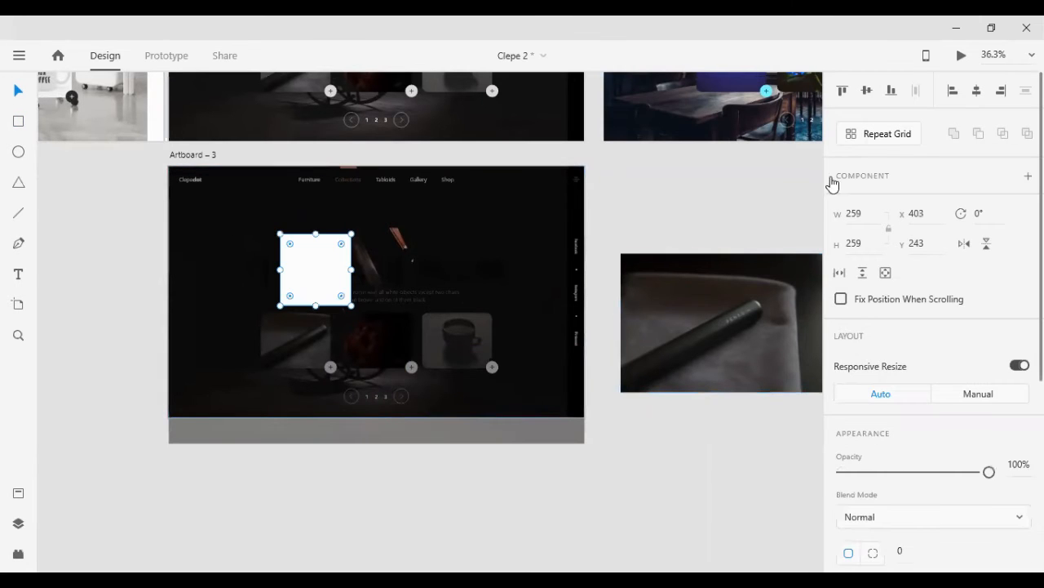
{"action": "left_click_drag", "start_coordinate": [383, 356], "coordinate": [412, 356]}
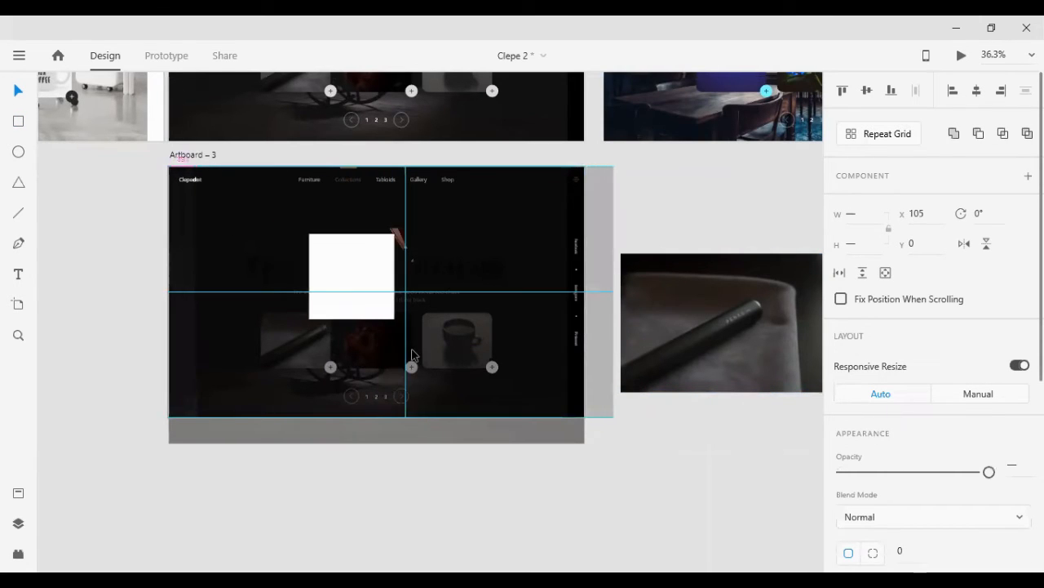
{"action": "key", "text": "ctrl+z"}
{"action": "left_click", "coordinate": [304, 272]}
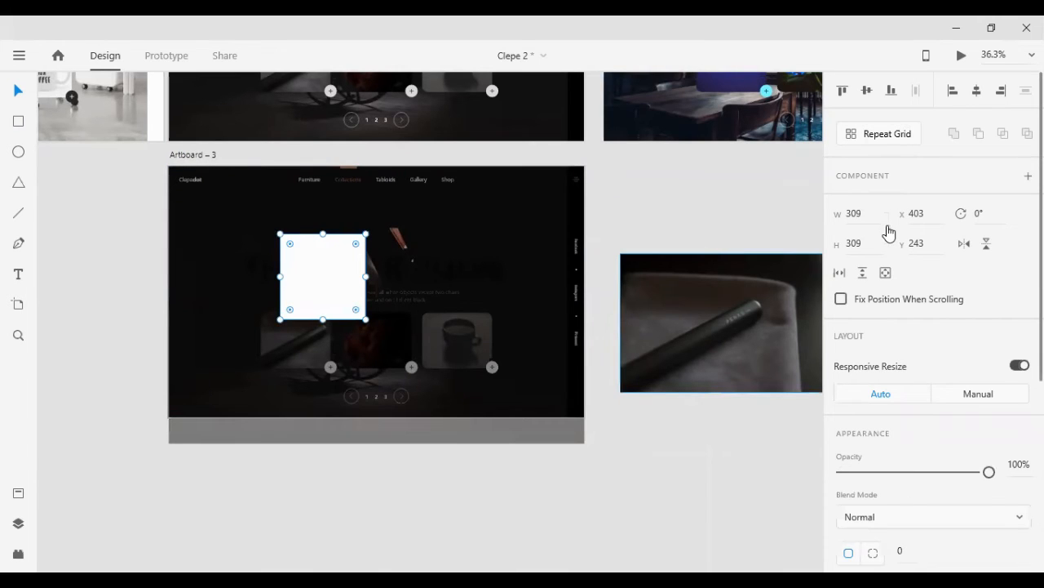
{"action": "left_click", "coordinate": [869, 243]}
{"action": "key", "text": "Up"}
{"action": "key", "text": "shift+Up"}
{"action": "key", "text": "shift+Up"}
{"action": "key", "text": "shift+Up"}
{"action": "key", "text": "shift+Up"}
{"action": "key", "text": "shift+Up"}
{"action": "key", "text": "shift+Up"}
{"action": "key", "text": "shift+Up"}
{"action": "key", "text": "shift+Up"}
{"action": "key", "text": "shift+Up"}
{"action": "key", "text": "shift+Up"}
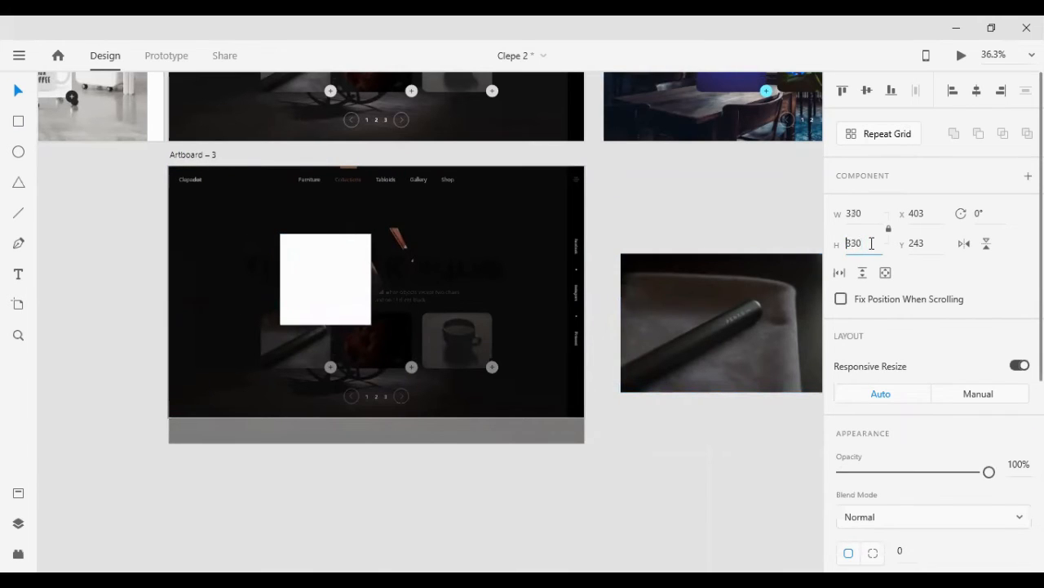
{"action": "key", "text": "shift+Up"}
{"action": "key", "text": "shift+Up"}
{"action": "key", "text": "shift+Up"}
{"action": "key", "text": "shift+Up"}
{"action": "key", "text": "shift+Up"}
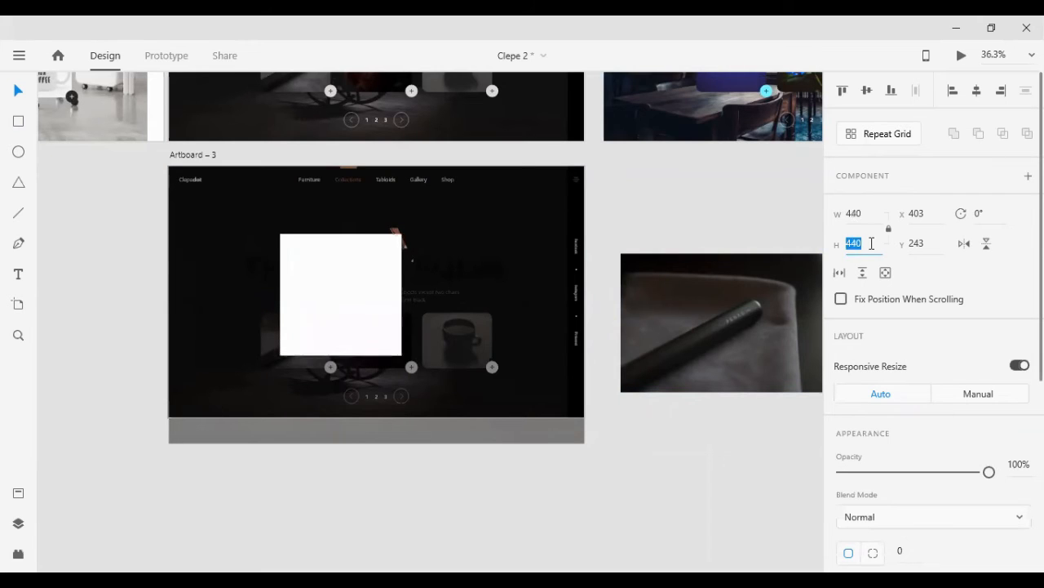
{"action": "key", "text": "Return"}
{"action": "key", "text": "shift+Up"}
{"action": "key", "text": "shift+Up"}
{"action": "key", "text": "shift+Up"}
{"action": "key", "text": "shift+Up"}
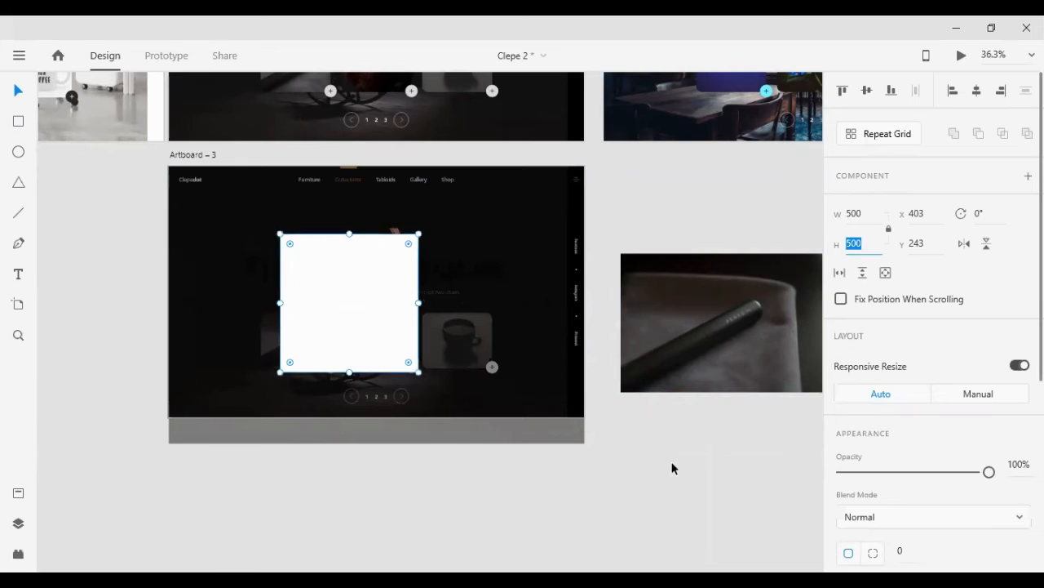
Step: Round the corners of the white square with a radius of 30
{"action": "scroll", "coordinate": [897, 457], "scroll_direction": "down", "scroll_amount": 2}
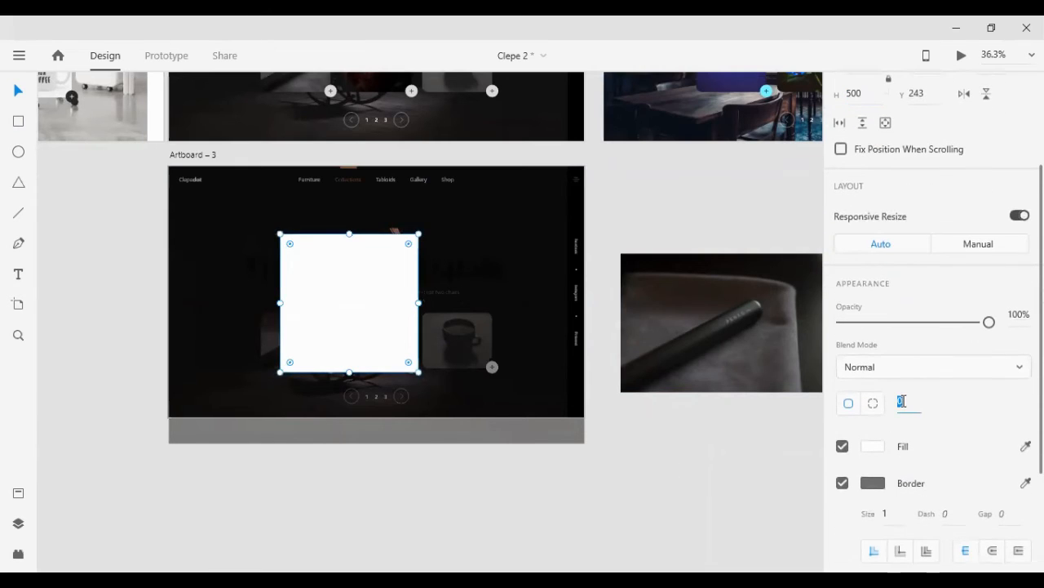
{"action": "key", "text": "shift+Up"}
{"action": "key", "text": "shift+Up"}
{"action": "left_click", "coordinate": [397, 319]}
{"action": "left_click_drag", "start_coordinate": [418, 302], "coordinate": [451, 303]}
{"action": "key", "text": "ctrl+z"}
Step: Set the white rounded shape's width to 800 while keeping its height unlinked
{"action": "scroll", "coordinate": [744, 207], "scroll_direction": "up", "scroll_amount": 1}
{"action": "scroll", "coordinate": [853, 147], "scroll_direction": "up", "scroll_amount": 4}
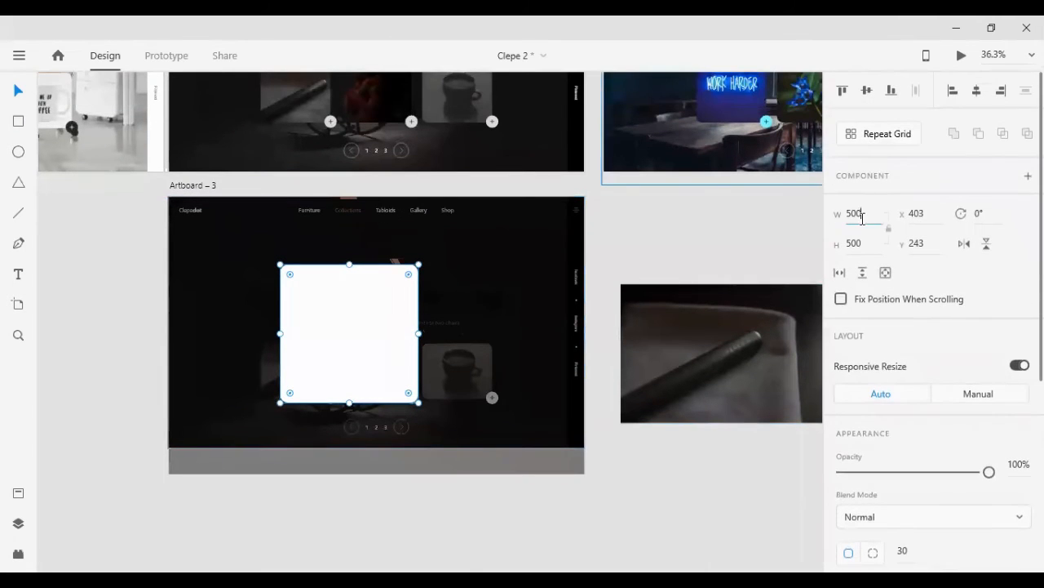
{"action": "key", "text": "shift+Up"}
{"action": "key", "text": "shift+Up"}
{"action": "key", "text": "shift+Up"}
{"action": "key", "text": "shift+Up"}
{"action": "key", "text": "shift+Up"}
{"action": "key", "text": "shift+Up"}
{"action": "key", "text": "shift+Up"}
{"action": "key", "text": "shift+Up"}
{"action": "key", "text": "shift+Up"}
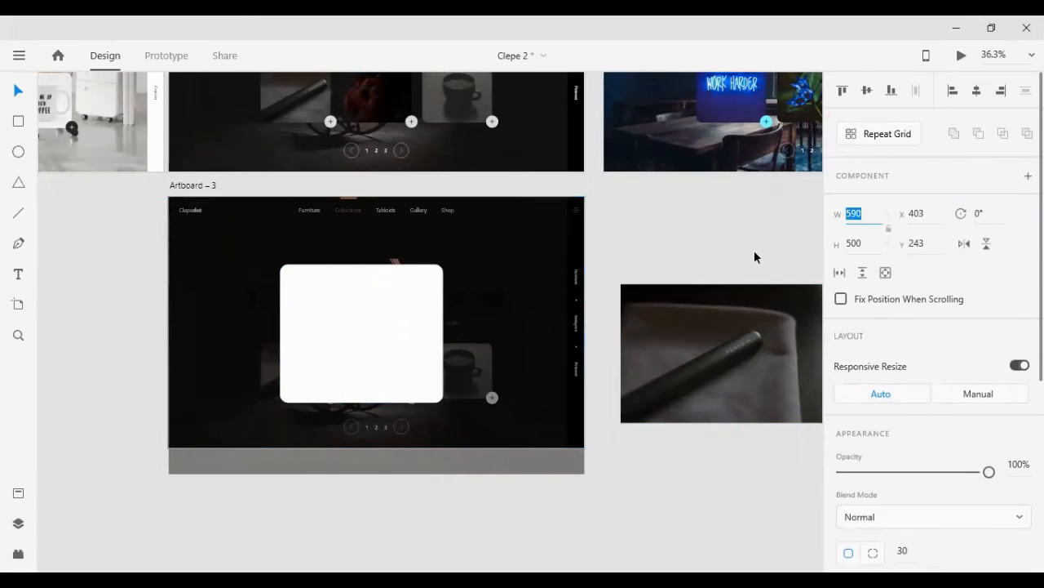
{"action": "key", "text": "shift+Up"}
{"action": "key", "text": "shift+Up"}
{"action": "key", "text": "shift+Up"}
{"action": "key", "text": "shift+Up"}
{"action": "key", "text": "shift+Up"}
{"action": "key", "text": "shift+Up"}
{"action": "key", "text": "shift+Up"}
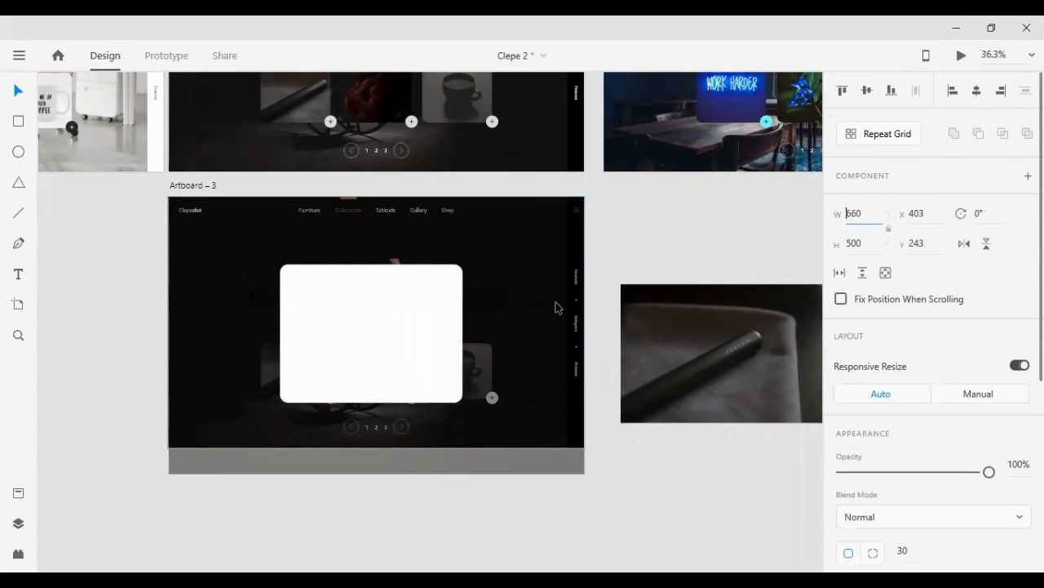
{"action": "key", "text": "shift+Up"}
{"action": "key", "text": "shift+Up"}
{"action": "key", "text": "shift+Up"}
{"action": "key", "text": "shift+Up"}
{"action": "key", "text": "shift+Up"}
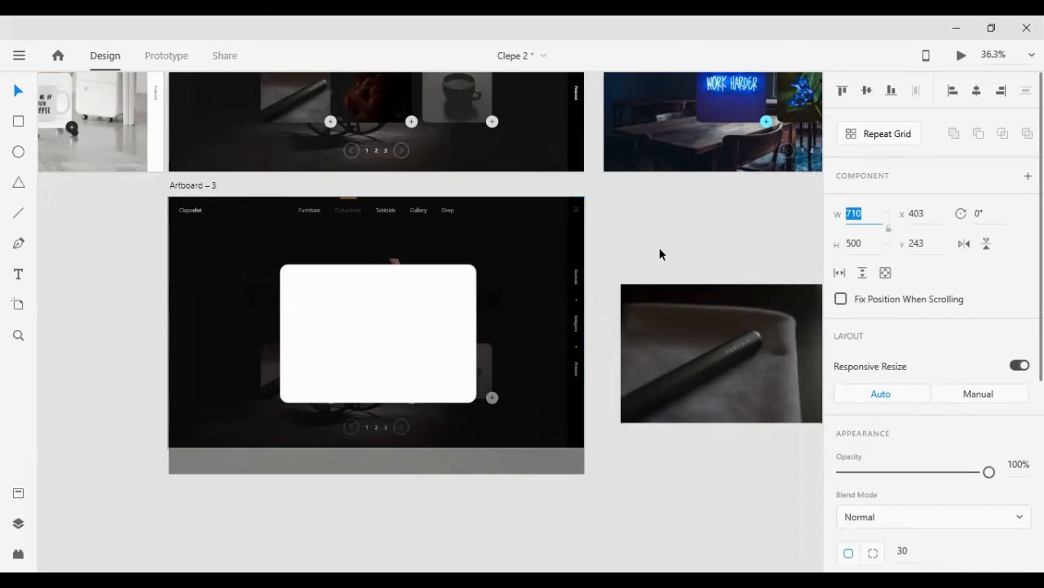
{"action": "key", "text": "shift+Up"}
{"action": "key", "text": "shift+Up"}
{"action": "key", "text": "shift+Up"}
{"action": "key", "text": "shift+Up"}
{"action": "key", "text": "shift+Up"}
{"action": "key", "text": "shift+Up"}
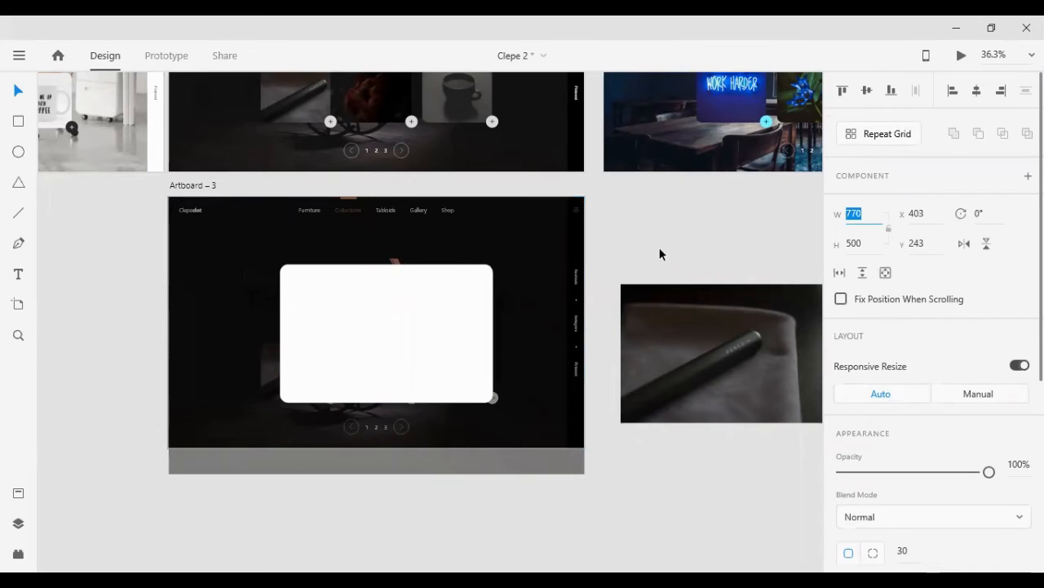
{"action": "key", "text": "shift+Up"}
{"action": "key", "text": "shift+Up"}
{"action": "key", "text": "shift+Up"}
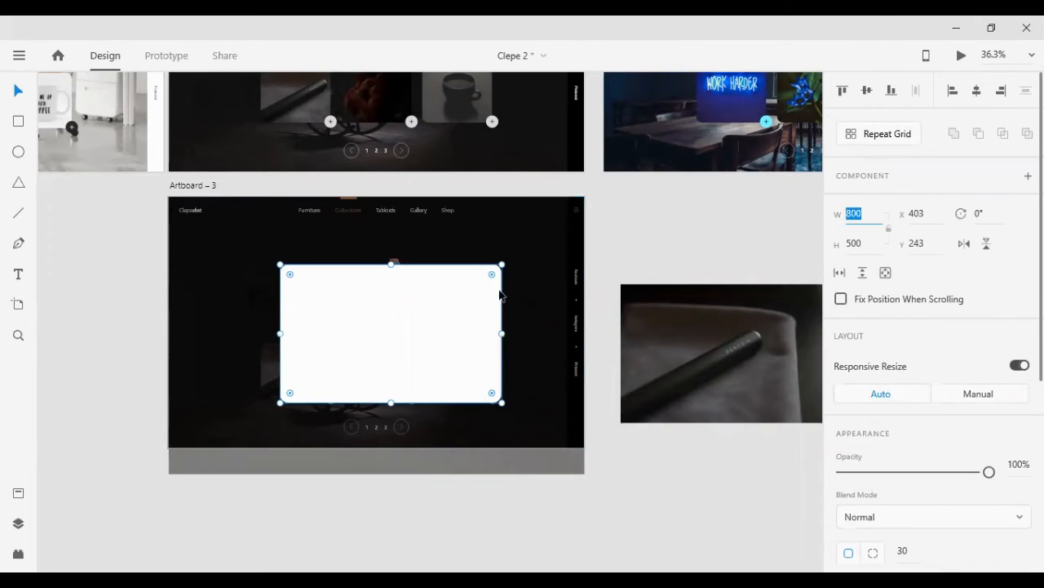
Step: Center the white rounded rectangle vertically and horizontally on Artboard – 3
{"action": "left_click", "coordinate": [677, 244]}
{"action": "left_click_drag", "start_coordinate": [399, 352], "coordinate": [391, 350]}
{"action": "left_click", "coordinate": [866, 96]}
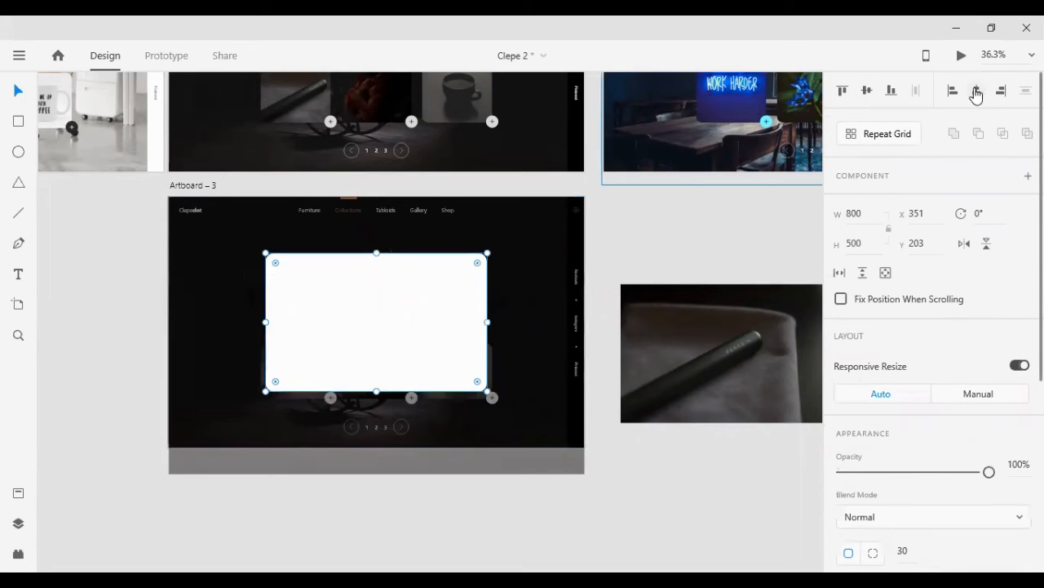
Step: Move the large pen picture over the white rounded rectangle and enlarge it proportionally to about 827 × 551
{"action": "left_click_drag", "start_coordinate": [706, 335], "coordinate": [357, 302]}
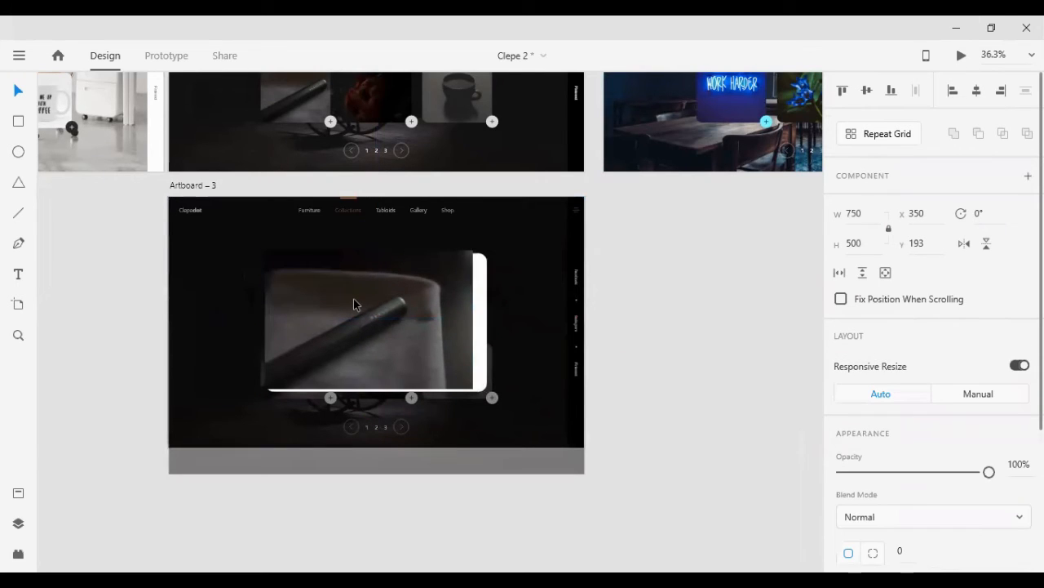
{"action": "left_click", "coordinate": [471, 386]}
{"action": "left_click_drag", "start_coordinate": [471, 385], "coordinate": [494, 400]}
{"action": "left_click", "coordinate": [707, 357]}
{"action": "left_click", "coordinate": [434, 328]}
{"action": "key", "text": "shift+Left"}
{"action": "key", "text": "shift+Left"}
{"action": "key", "text": "shift+Left"}
{"action": "key", "text": "shift+Left"}
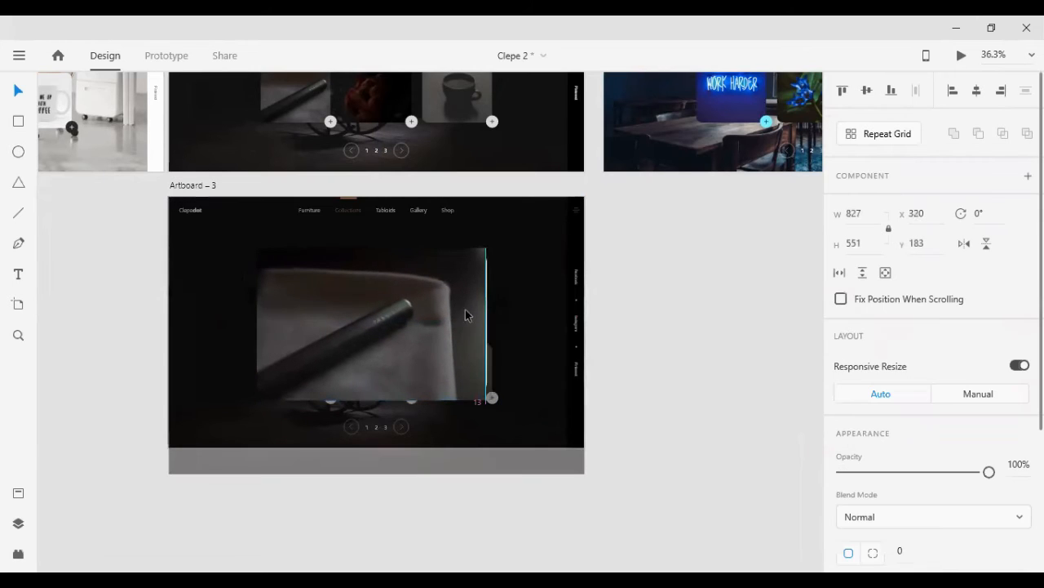
{"action": "key", "text": "shift+Left"}
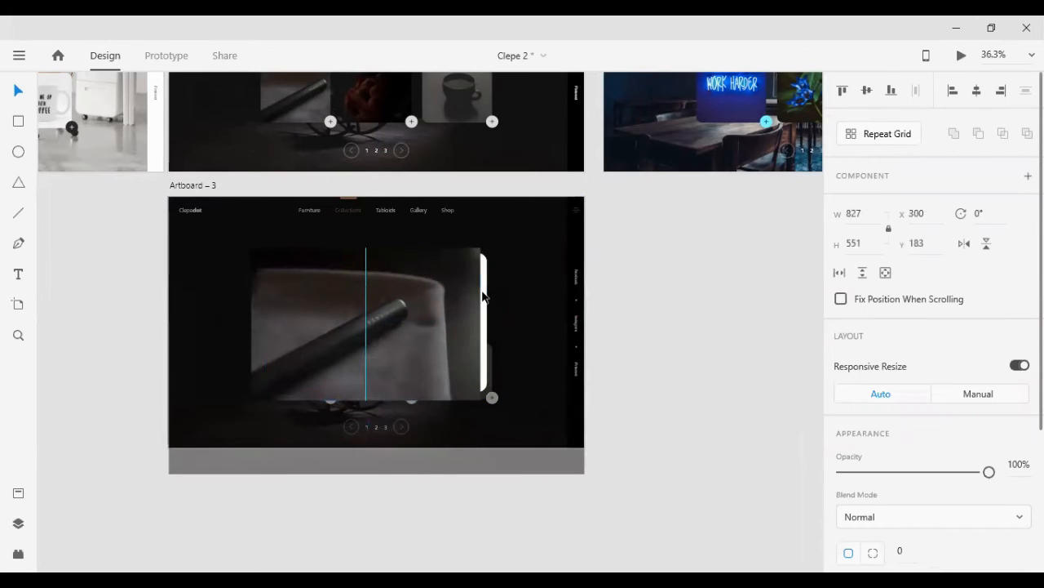
Step: Bring the white rounded rectangle in front of the pen picture and shift the picture right to X 340
{"action": "left_click", "coordinate": [485, 296]}
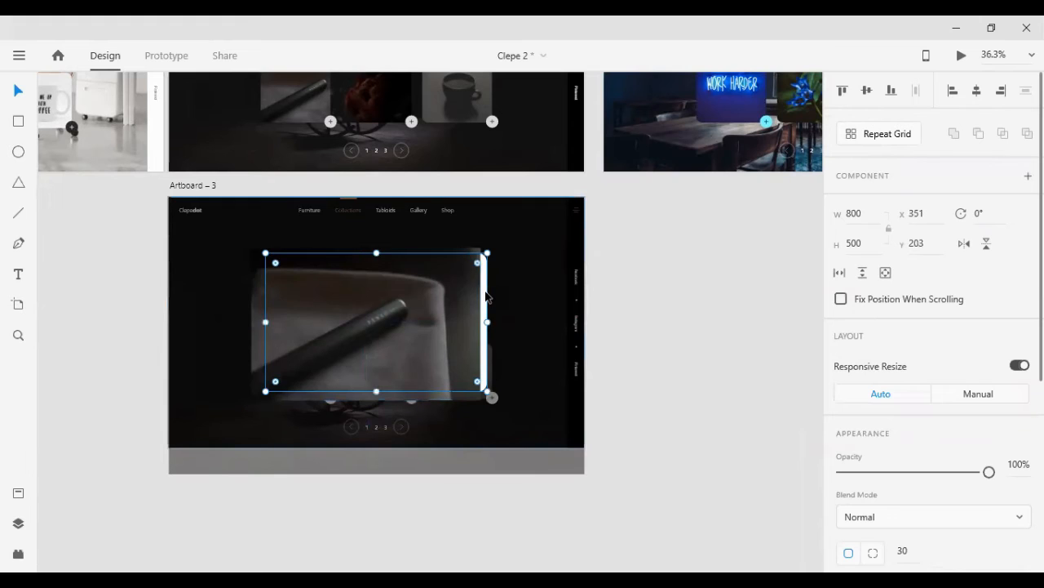
{"action": "key", "text": "ctrl+shift+bracketright"}
{"action": "left_click", "coordinate": [263, 299]}
{"action": "key", "text": "shift+Right"}
{"action": "key", "text": "shift+Right"}
{"action": "key", "text": "shift+Right"}
{"action": "key", "text": "shift+Right"}
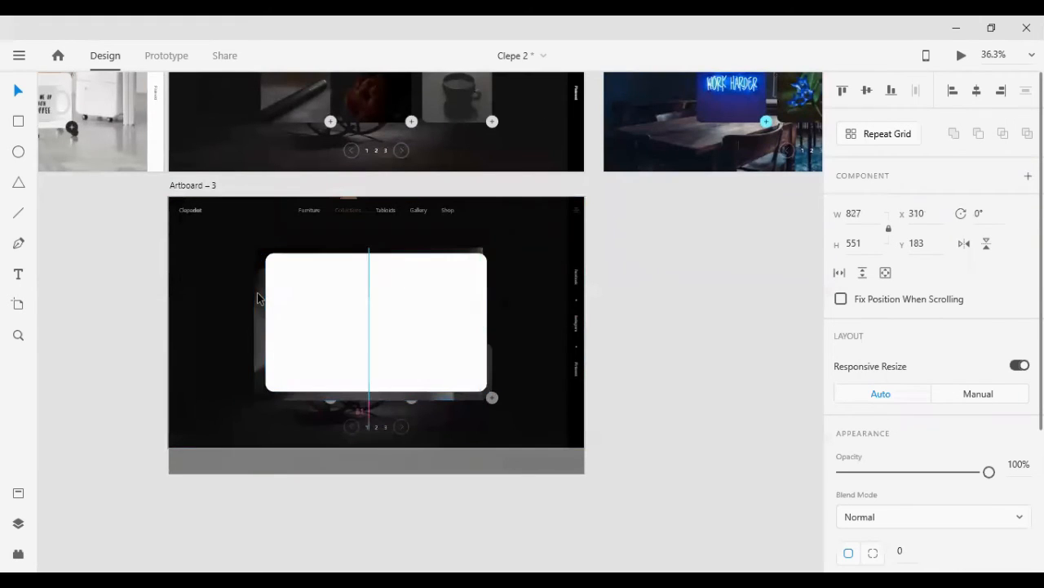
Step: Align the centers of the pen picture and the rounded rectangle, and mask the picture with that shape
{"action": "left_click", "coordinate": [319, 299], "text": "shift"}
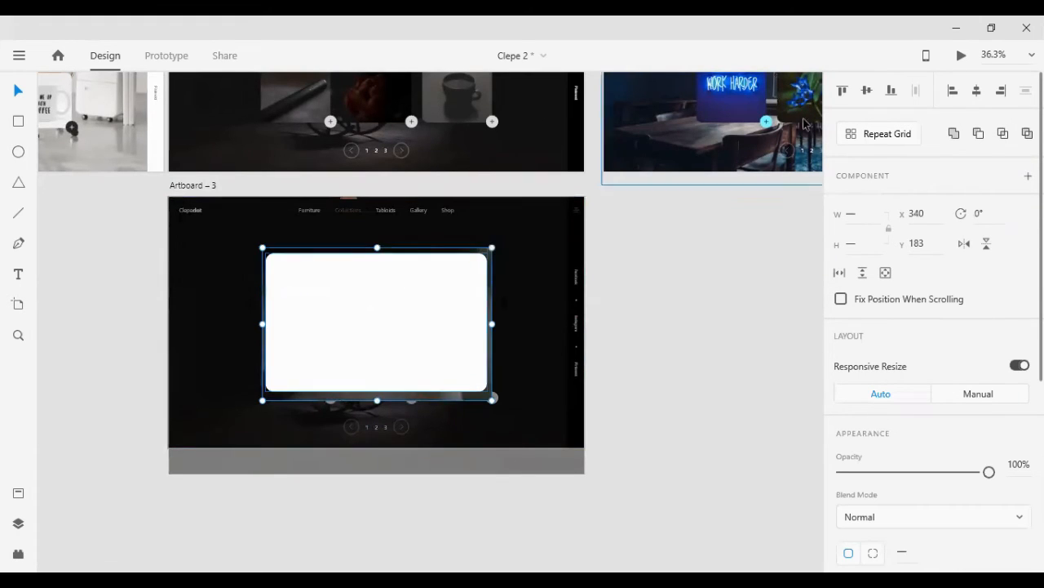
{"action": "left_click", "coordinate": [867, 90]}
{"action": "left_click", "coordinate": [977, 91]}
{"action": "right_click", "coordinate": [380, 340]}
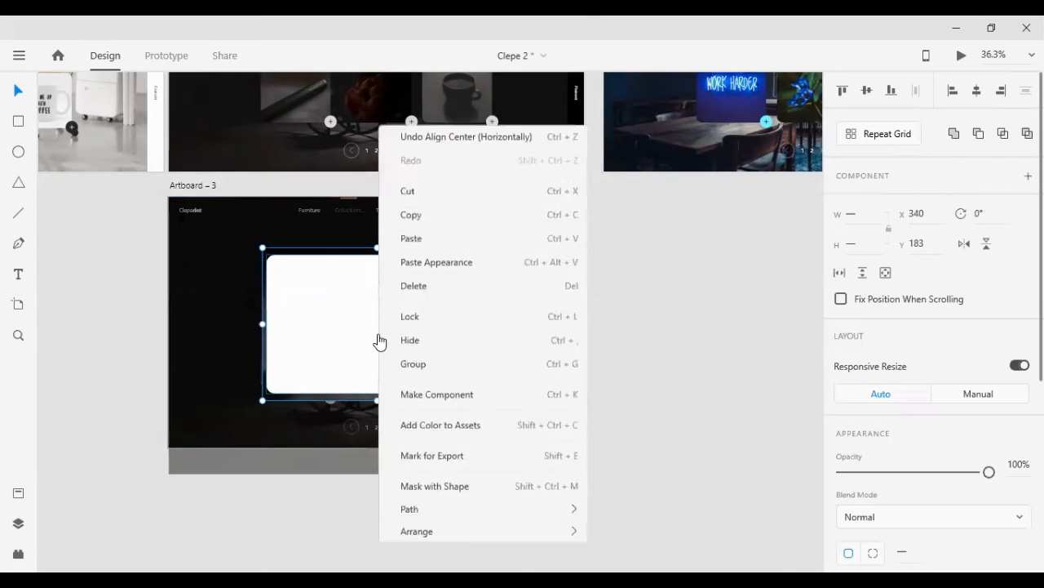
{"action": "left_click", "coordinate": [432, 378]}
{"action": "left_click", "coordinate": [691, 352]}
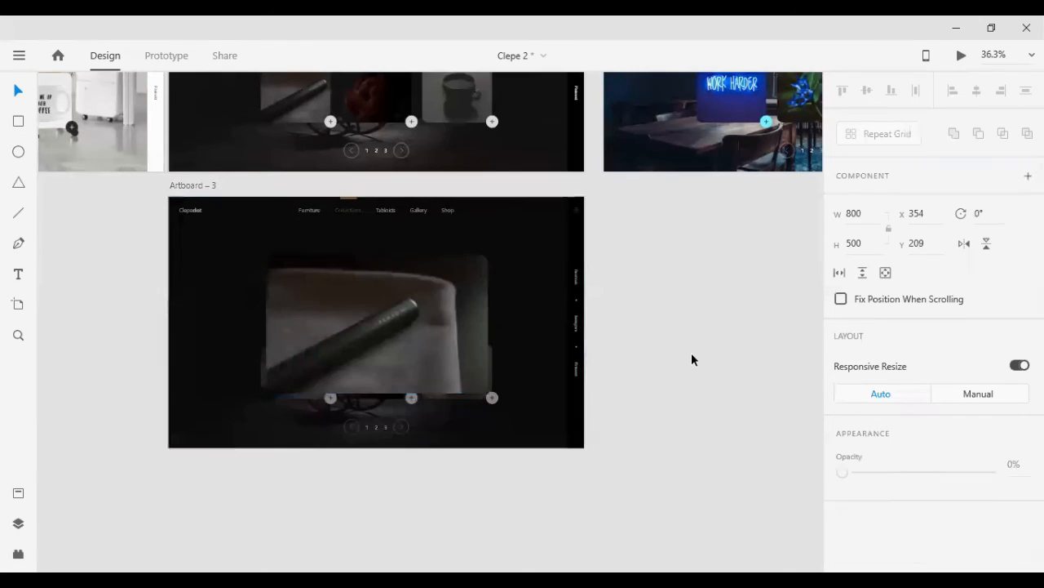
Step: Center the masked pen picture vertically and horizontally on Artboard – 3
{"action": "left_click", "coordinate": [404, 352]}
{"action": "left_click", "coordinate": [867, 90]}
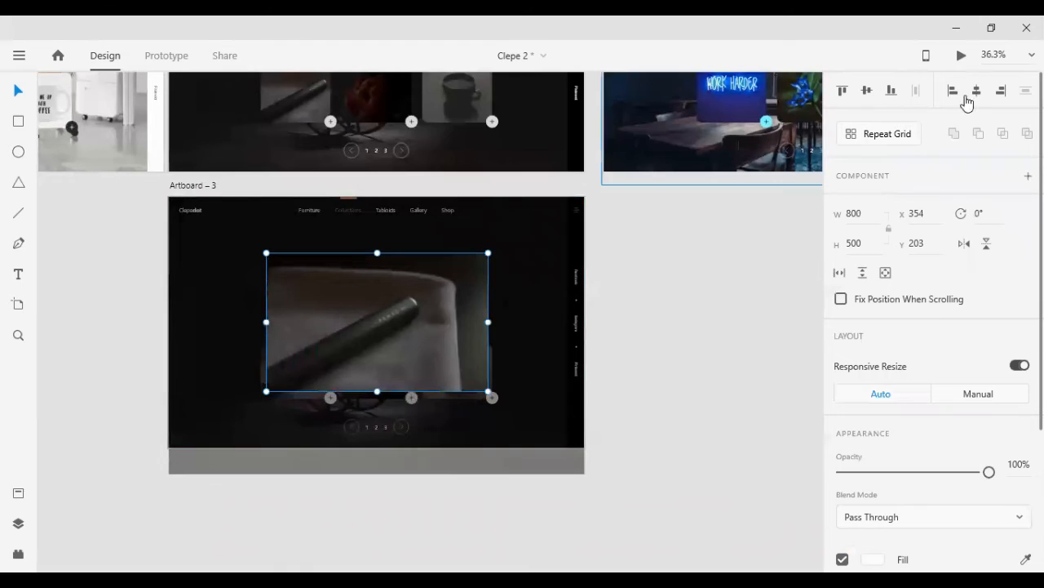
{"action": "left_click", "coordinate": [977, 90]}
{"action": "key", "text": "4"}
Step: Set the opacity of the black overlay covering Artboard – 3 to 70%
{"action": "left_click", "coordinate": [530, 298]}
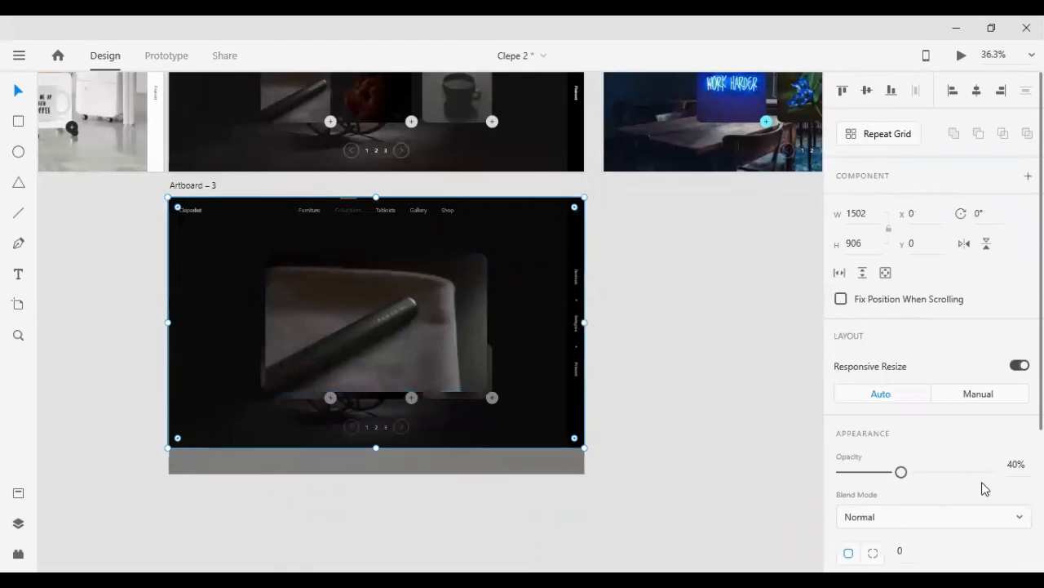
{"action": "left_click", "coordinate": [1015, 470]}
{"action": "key", "text": "shift+Up"}
{"action": "key", "text": "shift+Up"}
{"action": "key", "text": "shift+Up"}
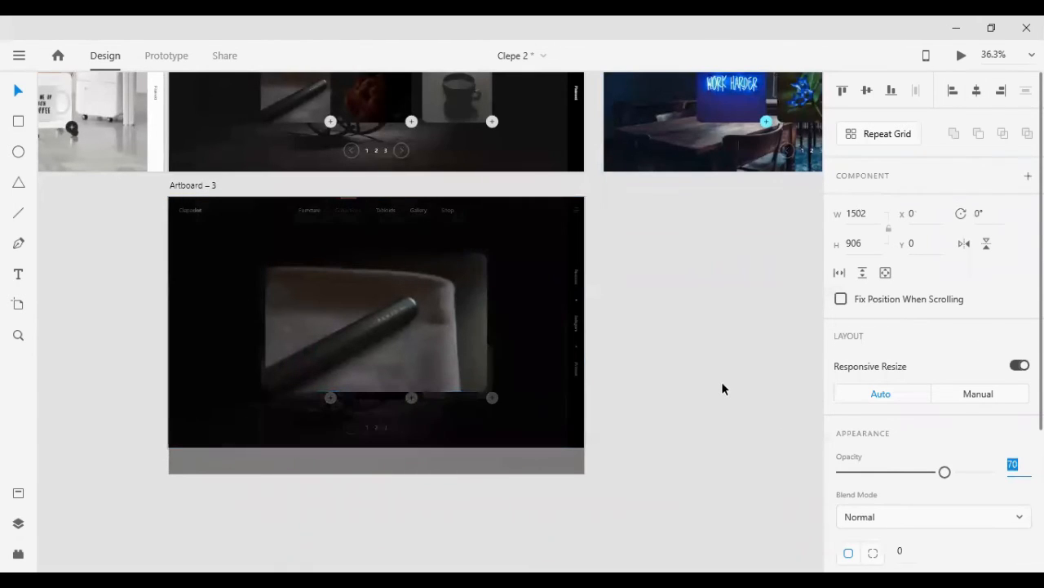
{"action": "left_click", "coordinate": [721, 381]}
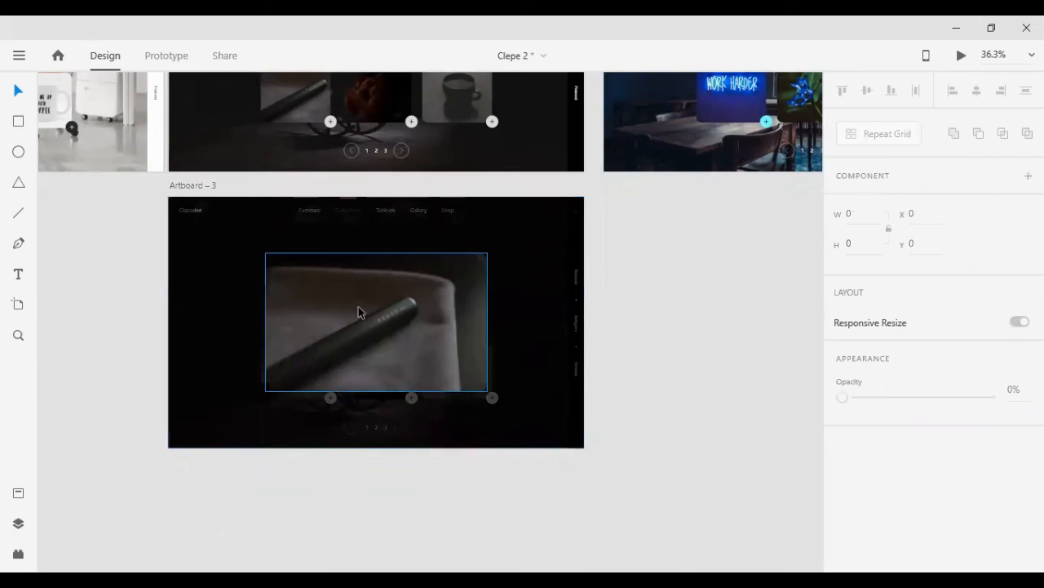
Step: Copy the pen thumbnail's plus button from the Black Room artboard above onto the enlarged pen picture
{"action": "scroll", "coordinate": [353, 312], "scroll_direction": "up", "scroll_amount": 1}
{"action": "scroll", "coordinate": [352, 310], "scroll_direction": "up", "scroll_amount": 3}
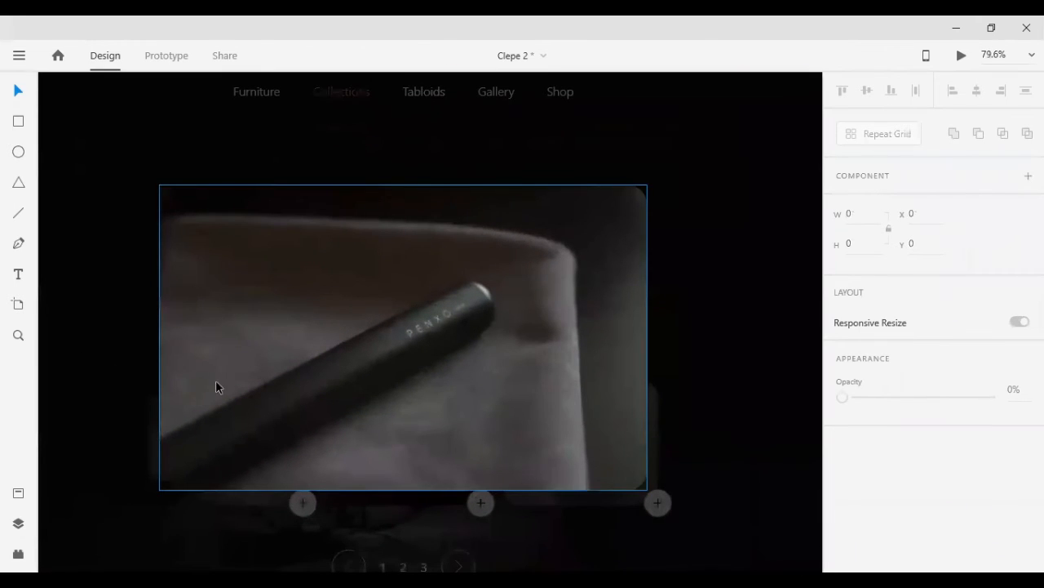
{"action": "scroll", "coordinate": [215, 379], "scroll_direction": "up", "scroll_amount": 1}
{"action": "scroll", "coordinate": [279, 263], "scroll_direction": "up", "scroll_amount": 4}
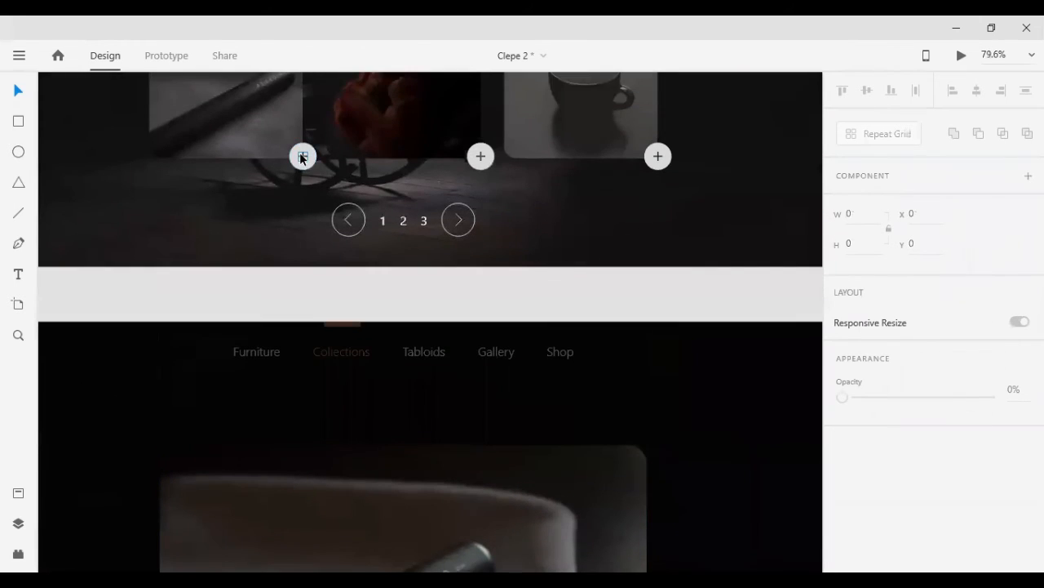
{"action": "left_click", "coordinate": [303, 156]}
{"action": "left_click", "coordinate": [313, 161]}
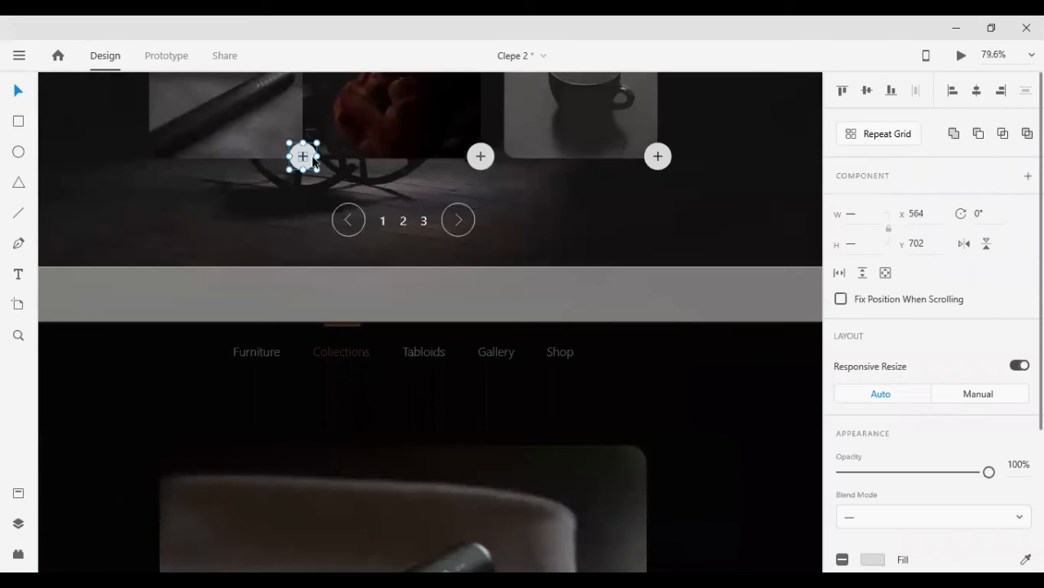
{"action": "left_click_drag", "start_coordinate": [310, 161], "coordinate": [217, 492]}
{"action": "scroll", "coordinate": [256, 390], "scroll_direction": "down", "scroll_amount": 2}
{"action": "scroll", "coordinate": [255, 392], "scroll_direction": "down", "scroll_amount": 1}
{"action": "left_click_drag", "start_coordinate": [215, 352], "coordinate": [197, 455]}
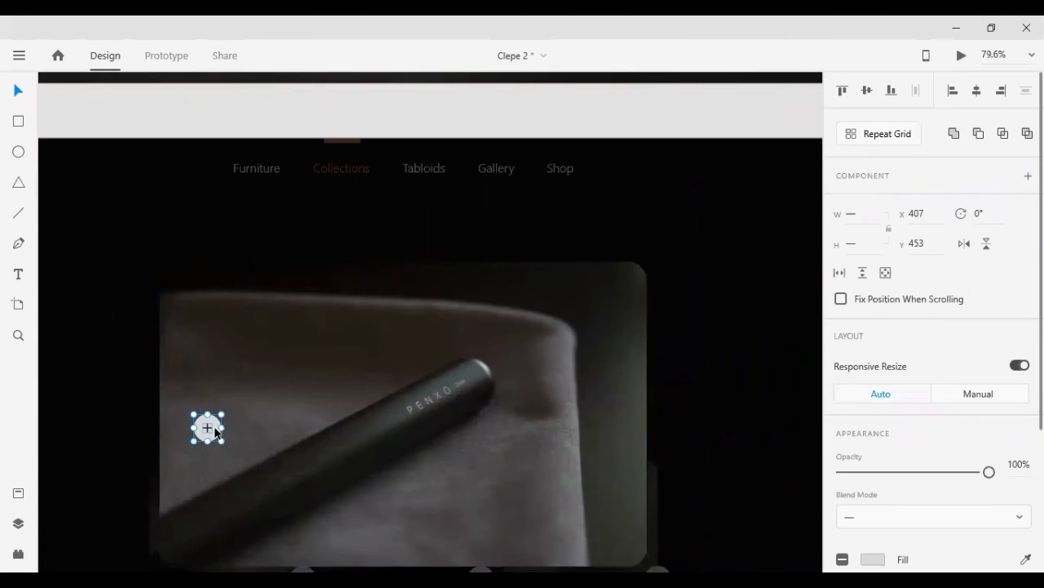
{"action": "scroll", "coordinate": [220, 435], "scroll_direction": "down", "scroll_amount": 2}
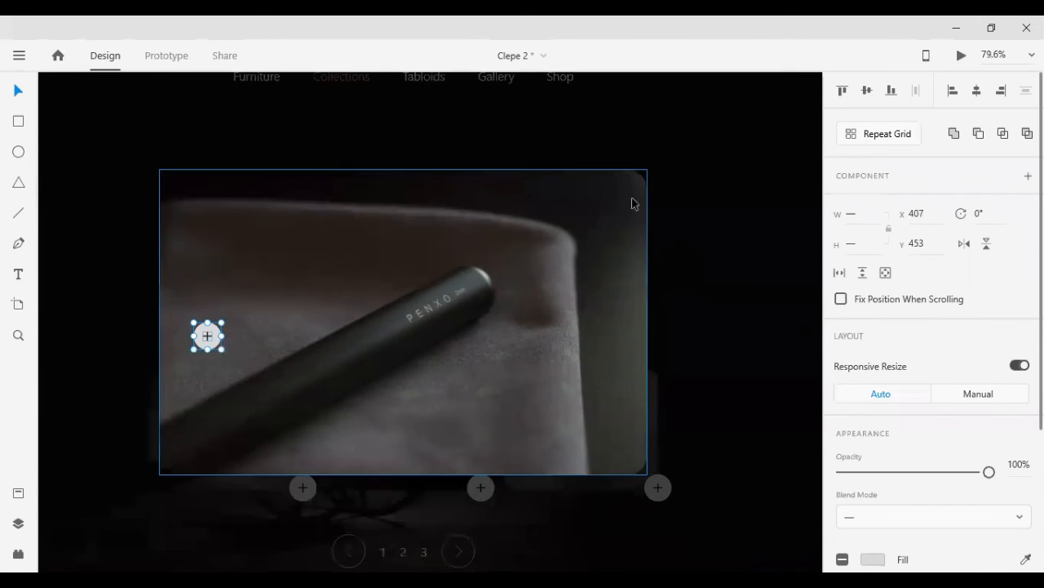
Step: Align the copied plus button to the pen picture's bottom-left corner, and move it inward to X 381, Y 628
{"action": "left_click", "coordinate": [572, 230]}
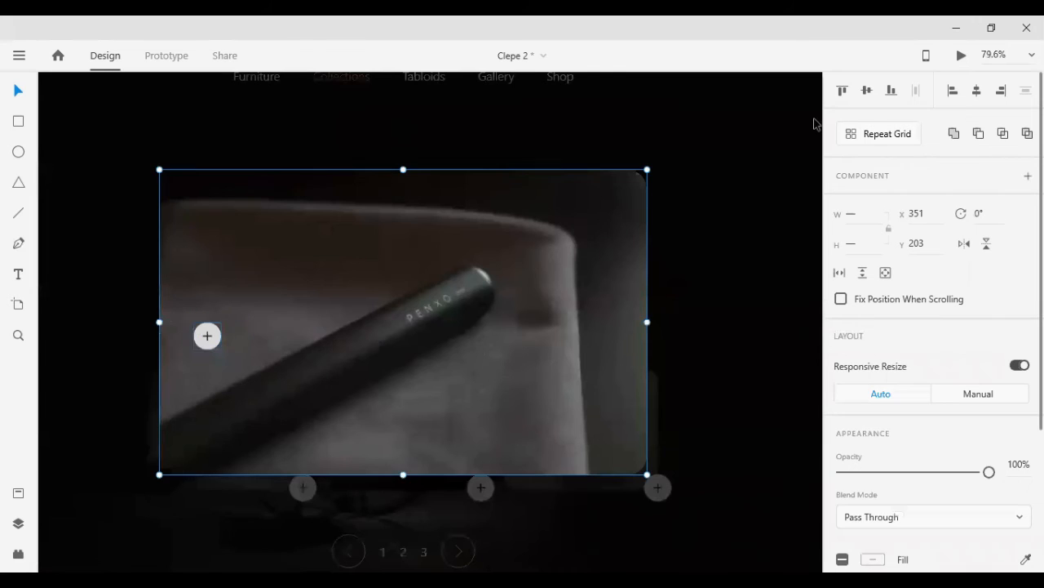
{"action": "left_click", "coordinate": [892, 90]}
{"action": "left_click", "coordinate": [952, 91]}
{"action": "left_click", "coordinate": [716, 228]}
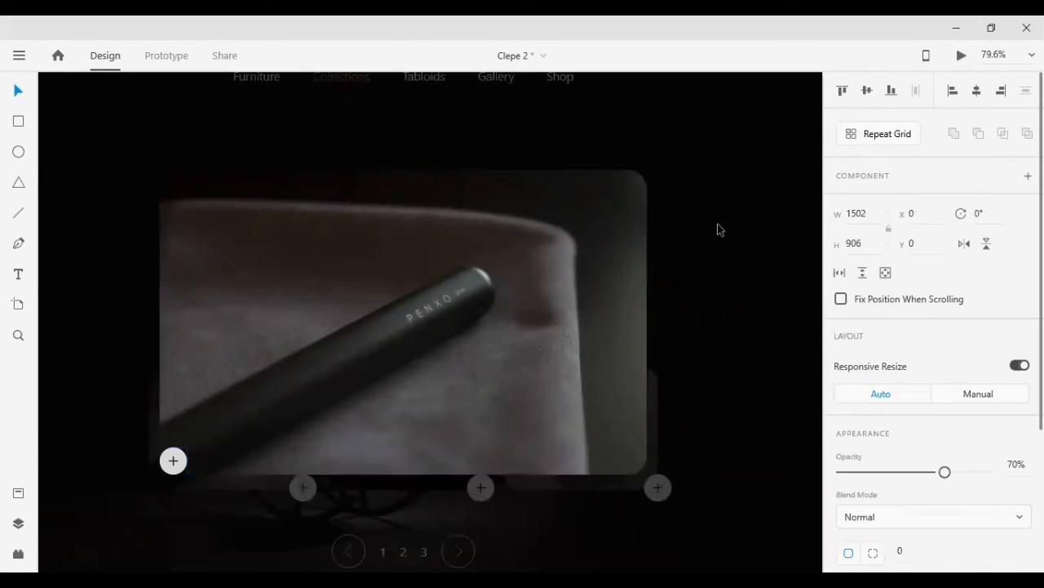
{"action": "left_click", "coordinate": [188, 461]}
{"action": "left_click_drag", "start_coordinate": [188, 462], "coordinate": [206, 444]}
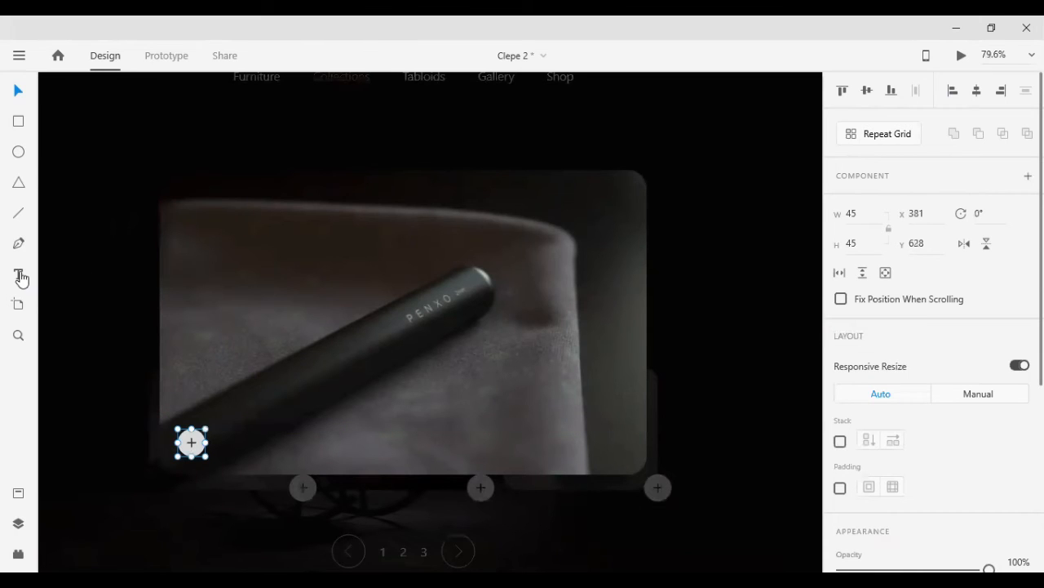
Step: Add the caption "Penxo black pen pure leather" beside the plus button on the enlarged pen picture
{"action": "left_click", "coordinate": [224, 445]}
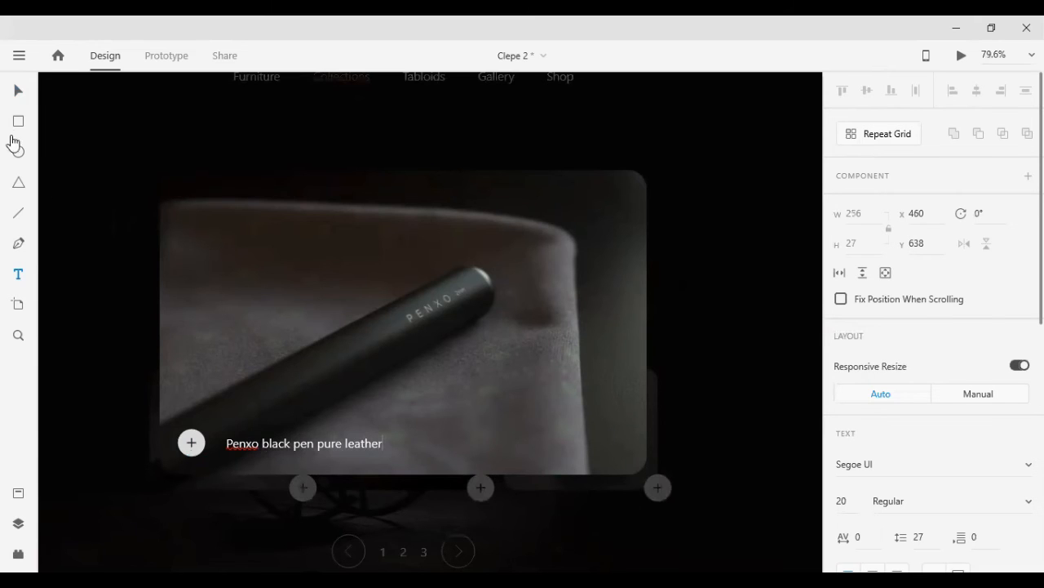
Step: Set the pen caption's font weight to Bold
{"action": "left_click", "coordinate": [16, 91]}
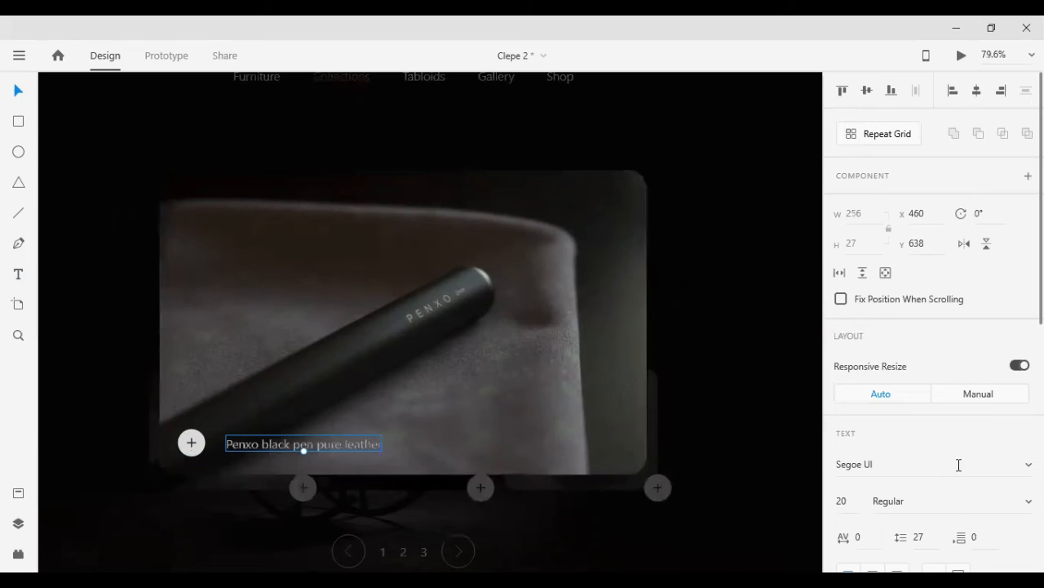
{"action": "scroll", "coordinate": [951, 464], "scroll_direction": "down", "scroll_amount": 5}
{"action": "scroll", "coordinate": [980, 462], "scroll_direction": "up", "scroll_amount": 2}
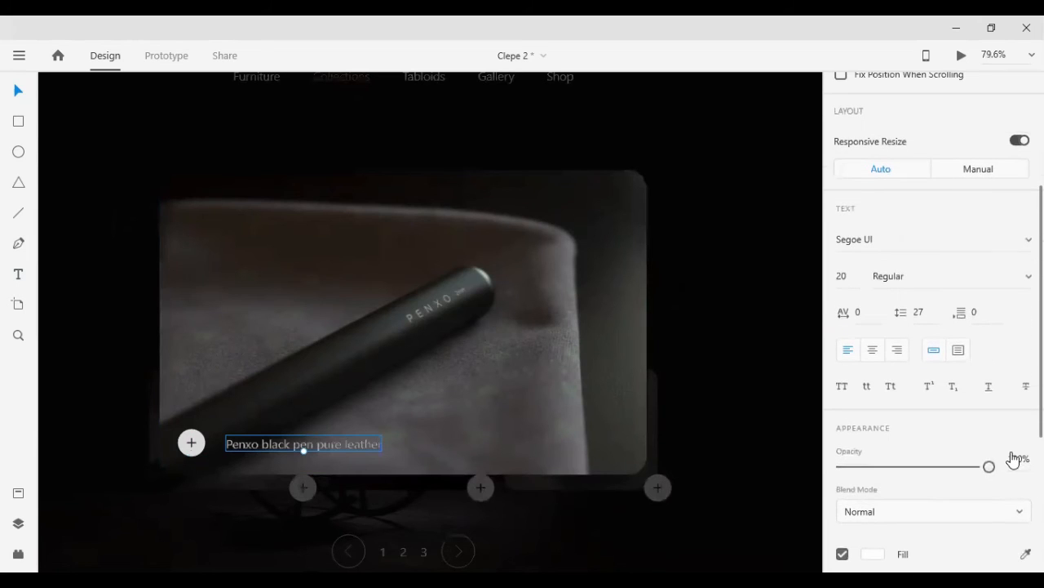
{"action": "left_click", "coordinate": [1016, 278]}
{"action": "left_click", "coordinate": [953, 315]}
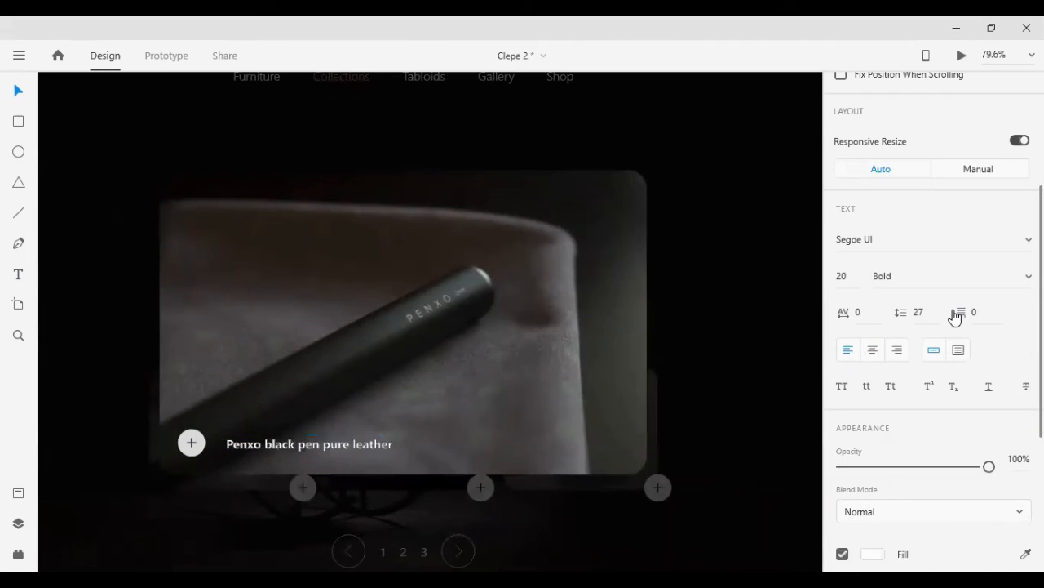
Step: Move the pen caption closer to the plus button, to X 430, and align the two on their vertical centres
{"action": "left_click_drag", "start_coordinate": [306, 445], "coordinate": [299, 446]}
{"action": "key", "text": "shift+Left"}
{"action": "key", "text": "shift+Left"}
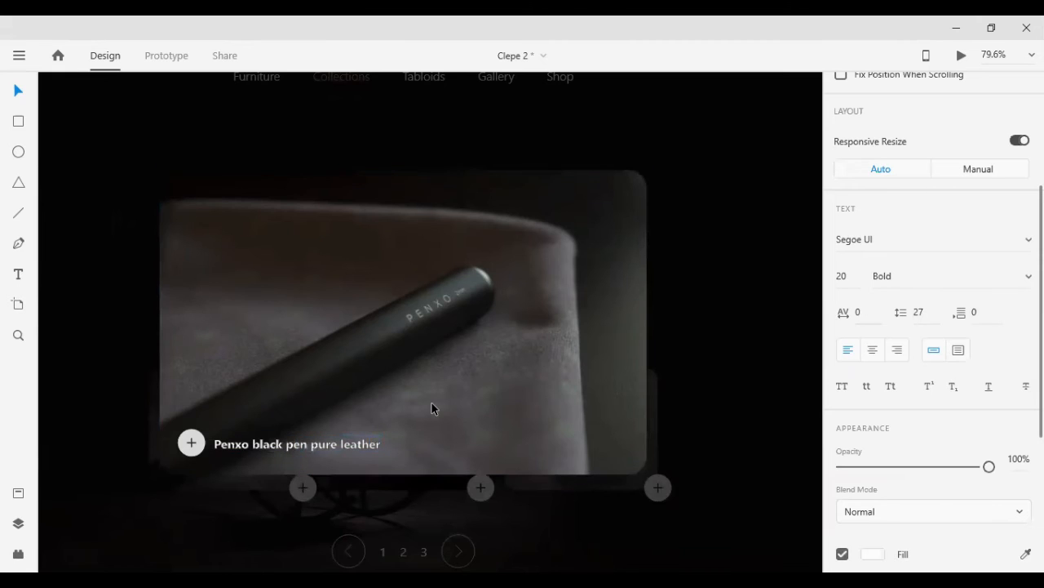
{"action": "left_click", "coordinate": [186, 445], "text": "shift"}
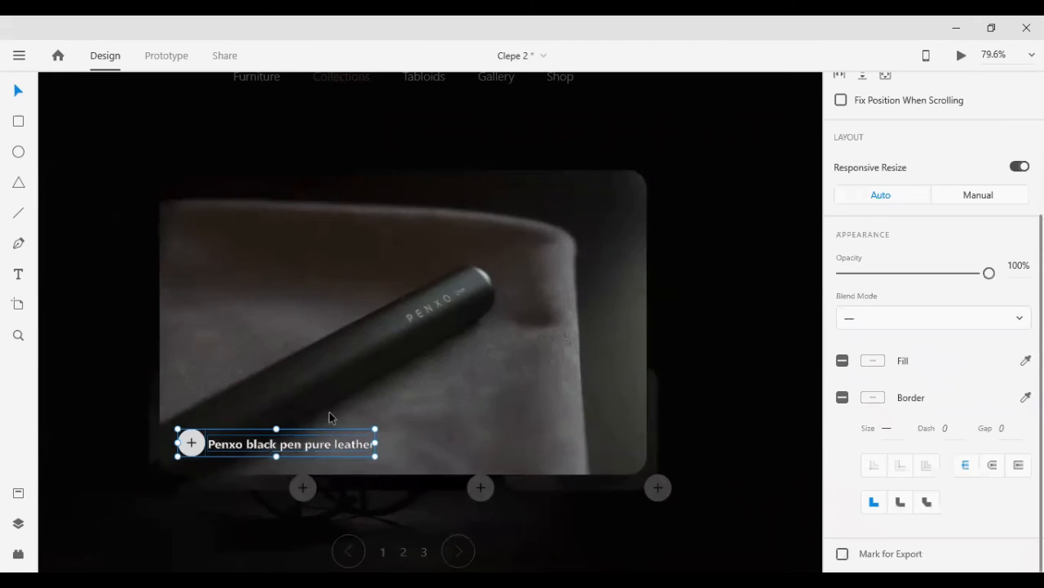
{"action": "scroll", "coordinate": [951, 130], "scroll_direction": "up", "scroll_amount": 3}
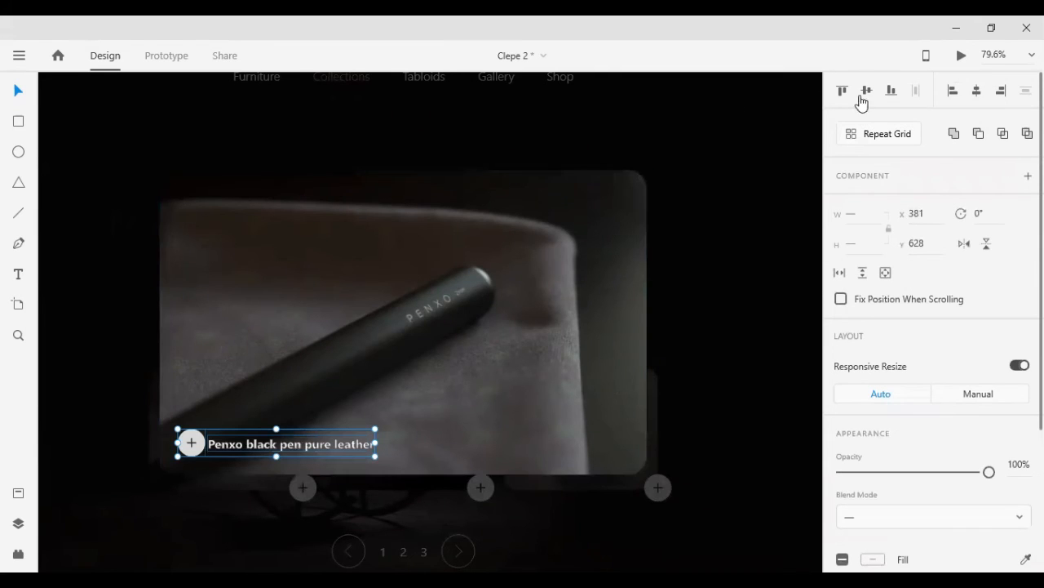
{"action": "left_click", "coordinate": [264, 284]}
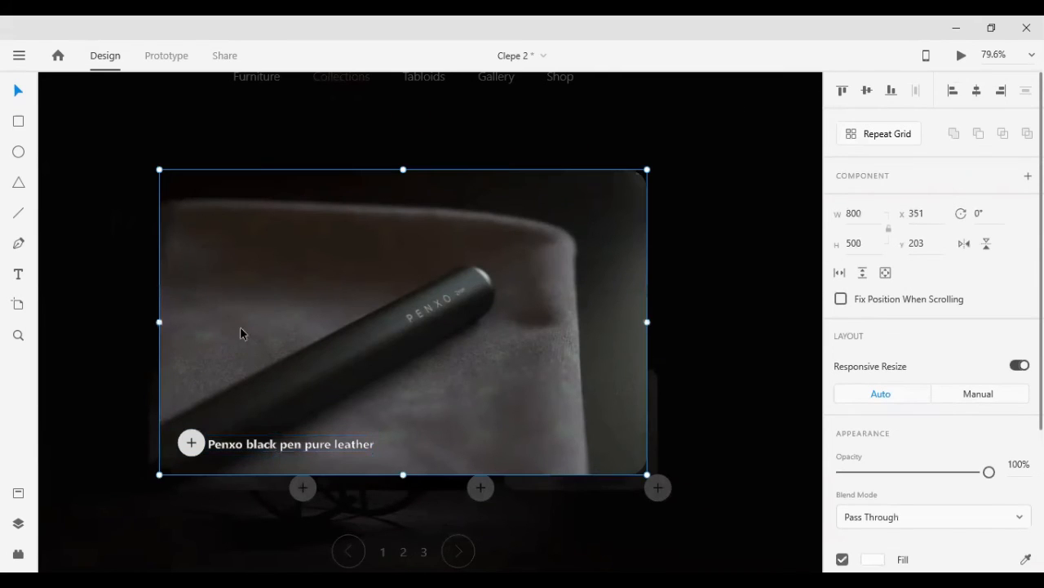
Step: Fine-tune the pen caption's position beside the plus button to X 454, Y 634.5
{"action": "double_click", "coordinate": [249, 443]}
{"action": "key", "text": "Up"}
{"action": "key", "text": "Up"}
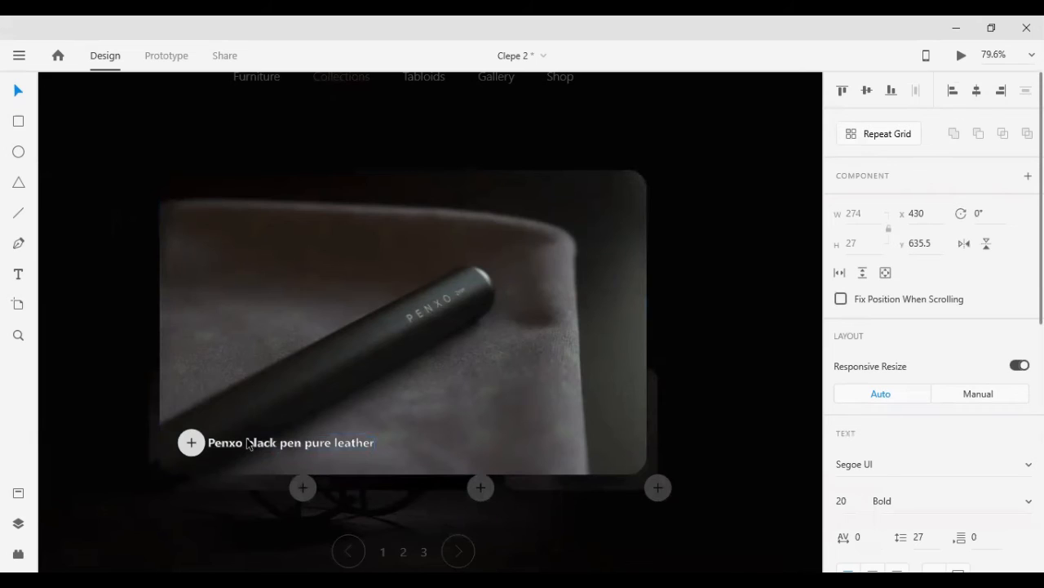
{"action": "key", "text": "Left"}
{"action": "key", "text": "Left"}
{"action": "key", "text": "Left"}
{"action": "key", "text": "Left"}
{"action": "key", "text": "Left"}
{"action": "key", "text": "Left"}
{"action": "key", "text": "Up"}
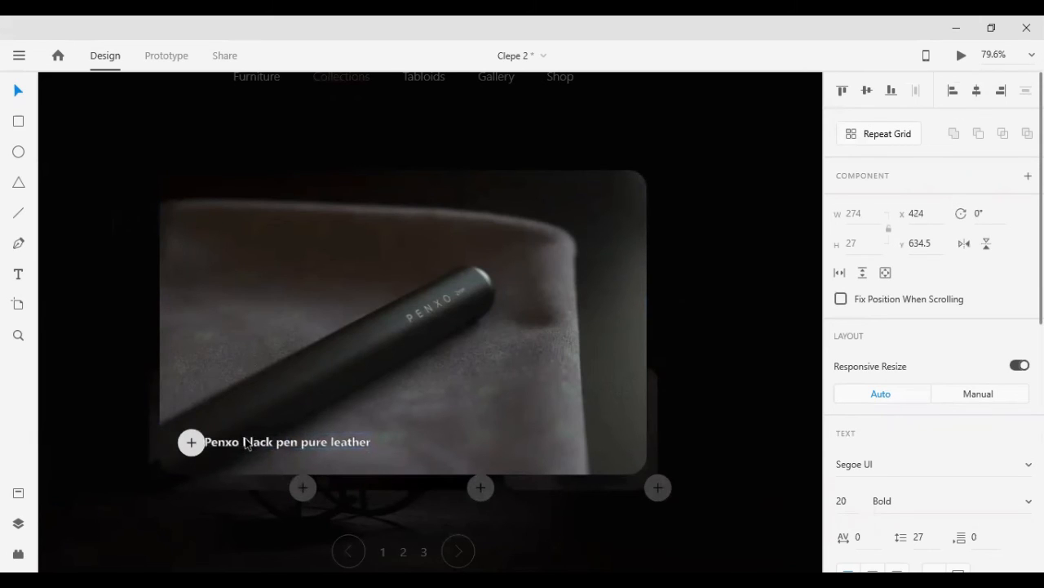
{"action": "key", "text": "Down"}
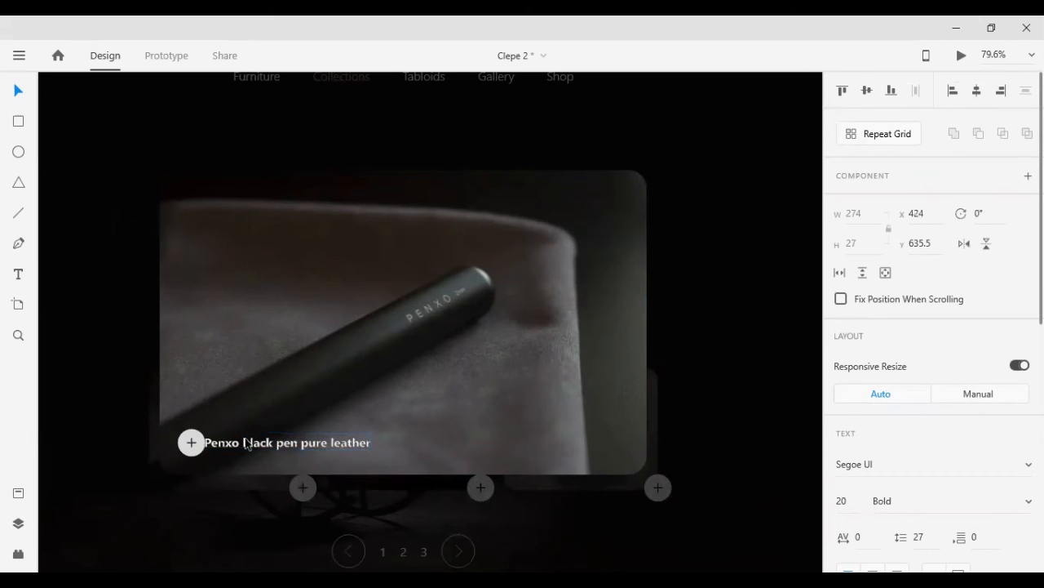
{"action": "key", "text": "Up"}
{"action": "key", "text": "shift+Right"}
{"action": "key", "text": "shift+Right"}
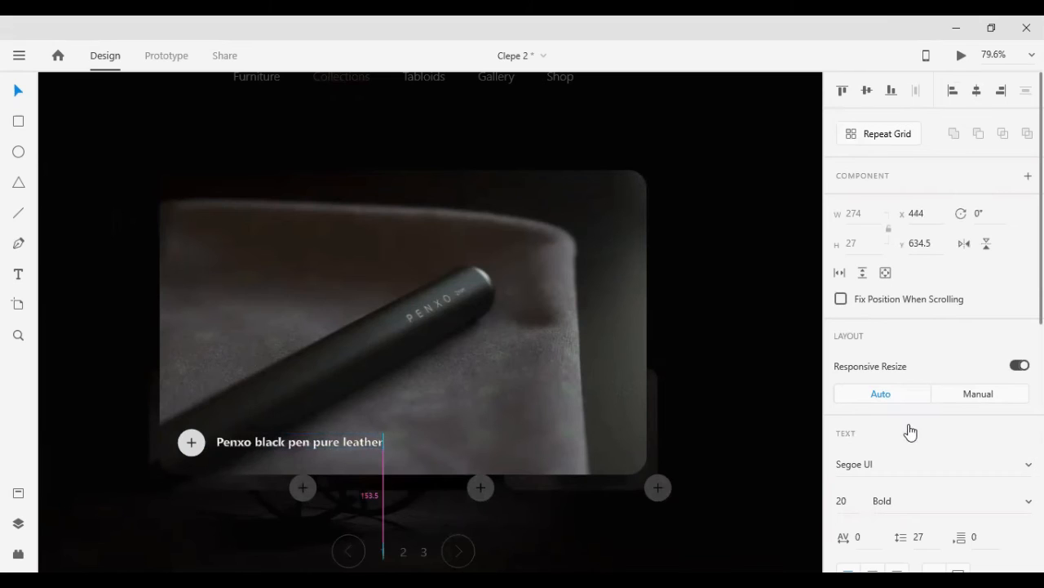
{"action": "key", "text": "shift+Right"}
Step: Change the pen caption's font to Poppins with Medium weight
{"action": "left_click", "coordinate": [901, 464]}
{"action": "type", "text": "P"}
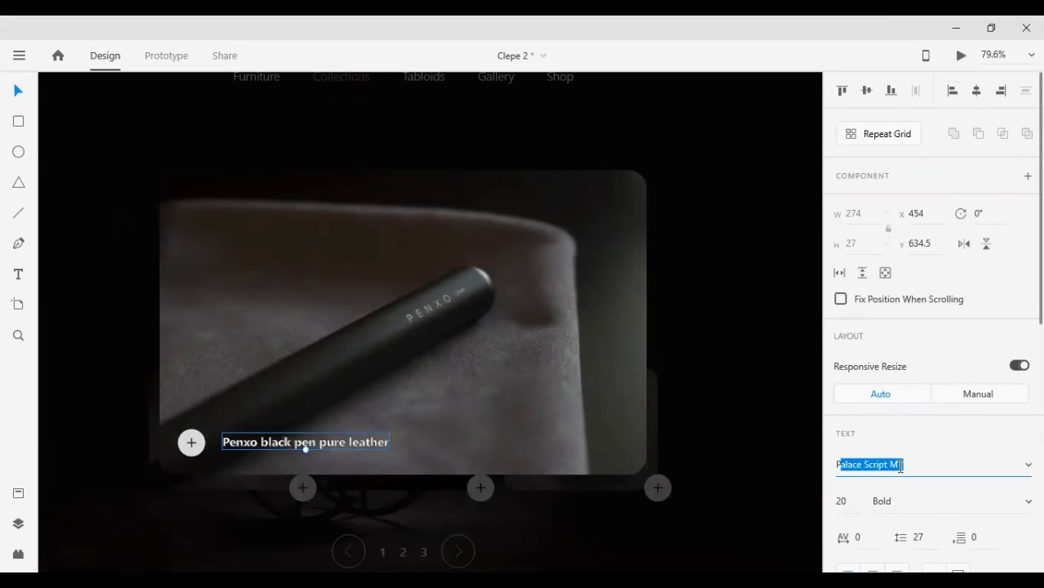
{"action": "type", "text": "oppins"}
{"action": "key", "text": "Return"}
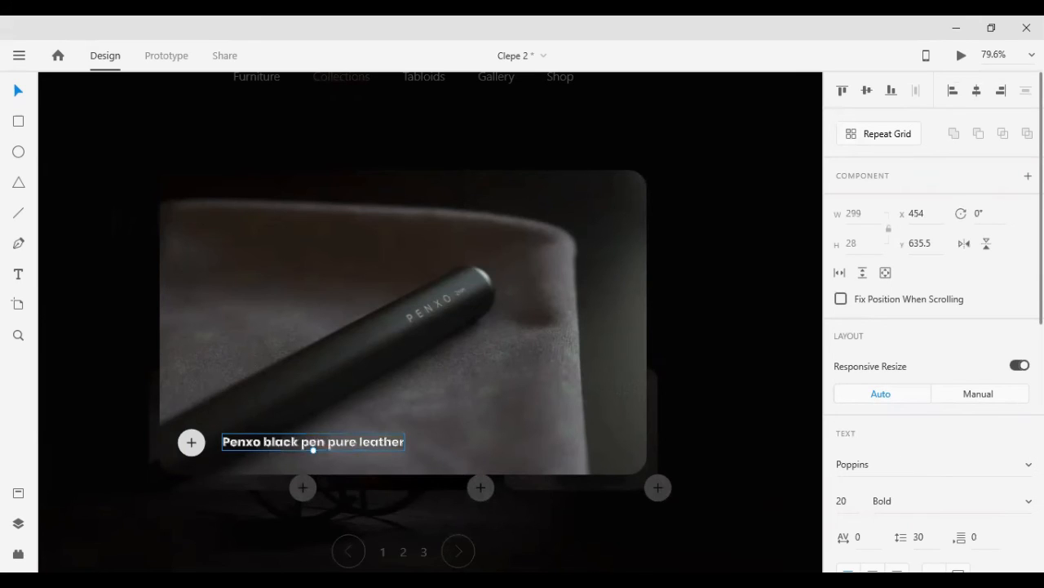
{"action": "left_click", "coordinate": [909, 501]}
{"action": "left_click", "coordinate": [922, 500]}
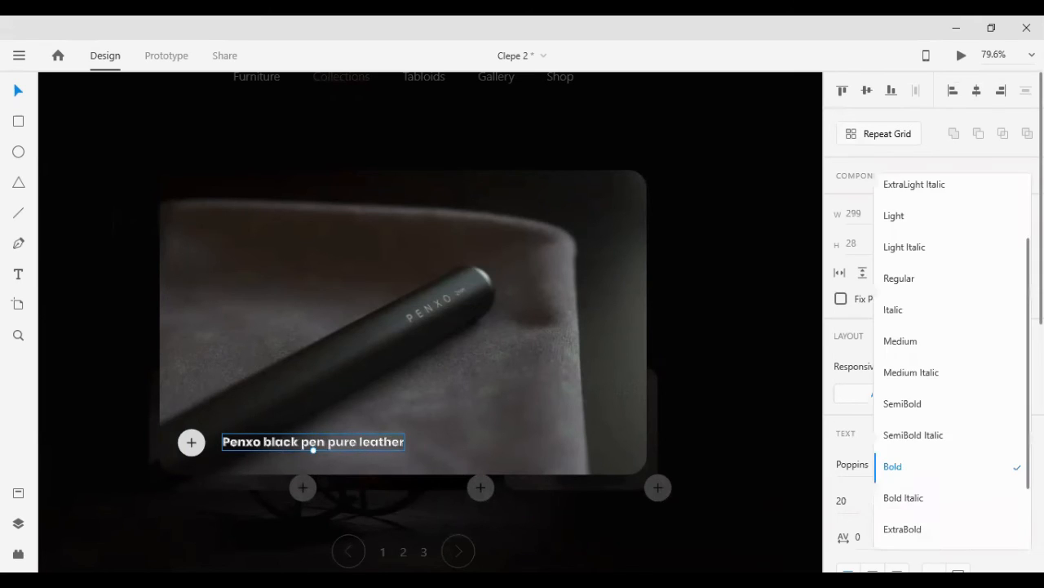
{"action": "left_click", "coordinate": [917, 351]}
{"action": "left_click", "coordinate": [282, 346]}
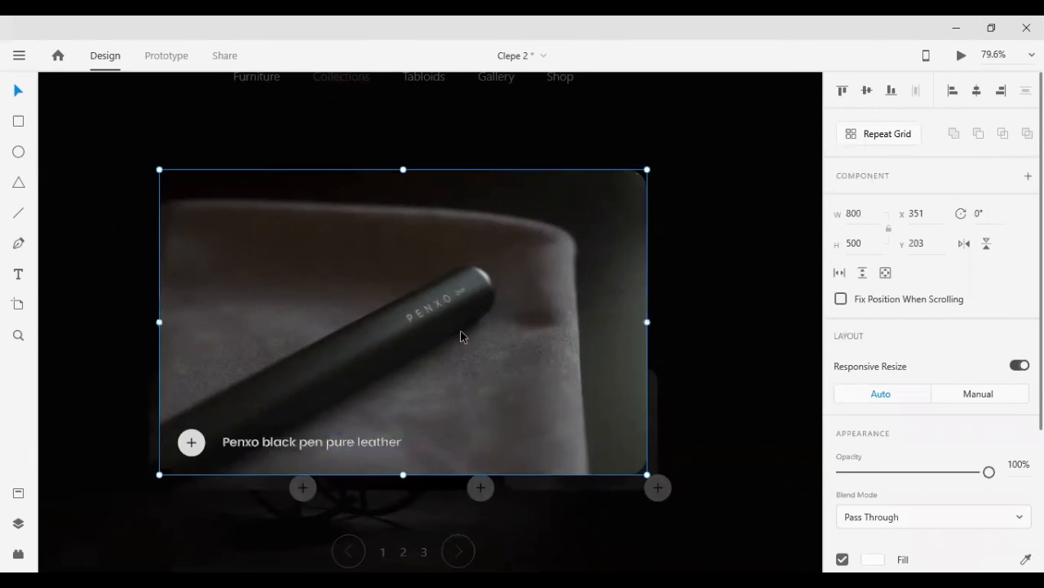
Step: Duplicate the pen caption horizontally to X 814 and change the copy's text to the price "£289.99"
{"action": "double_click", "coordinate": [272, 444]}
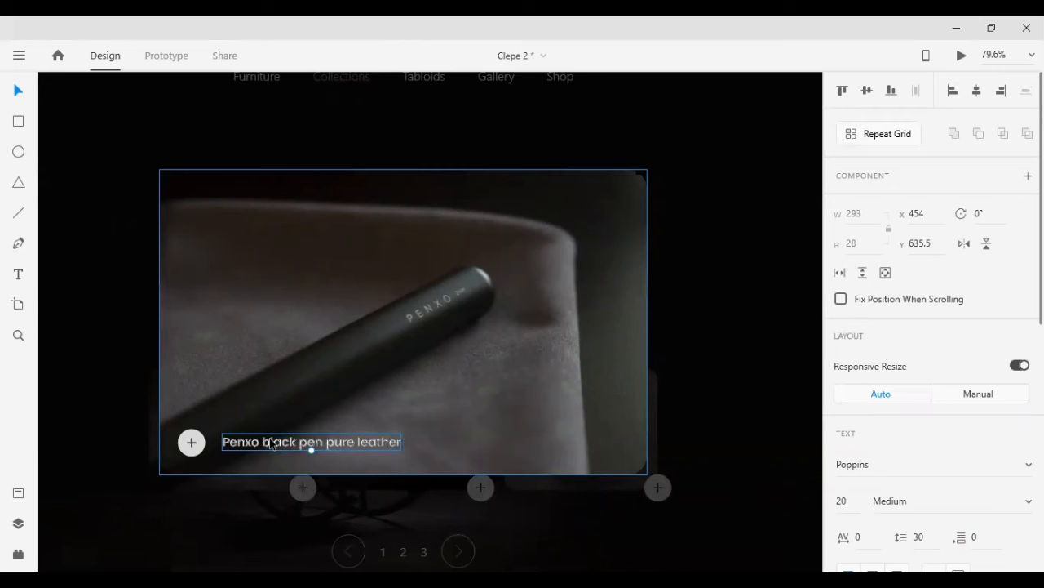
{"action": "left_click_drag", "start_coordinate": [274, 444], "coordinate": [488, 441]}
{"action": "double_click", "coordinate": [490, 443]}
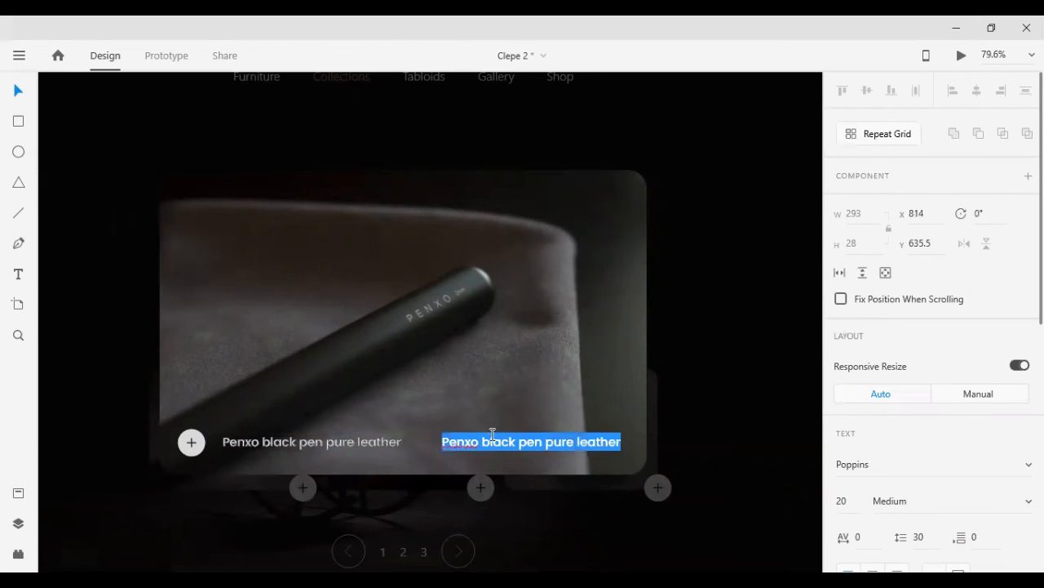
{"action": "type", "text": "#"}
{"action": "key", "text": "BackSpace"}
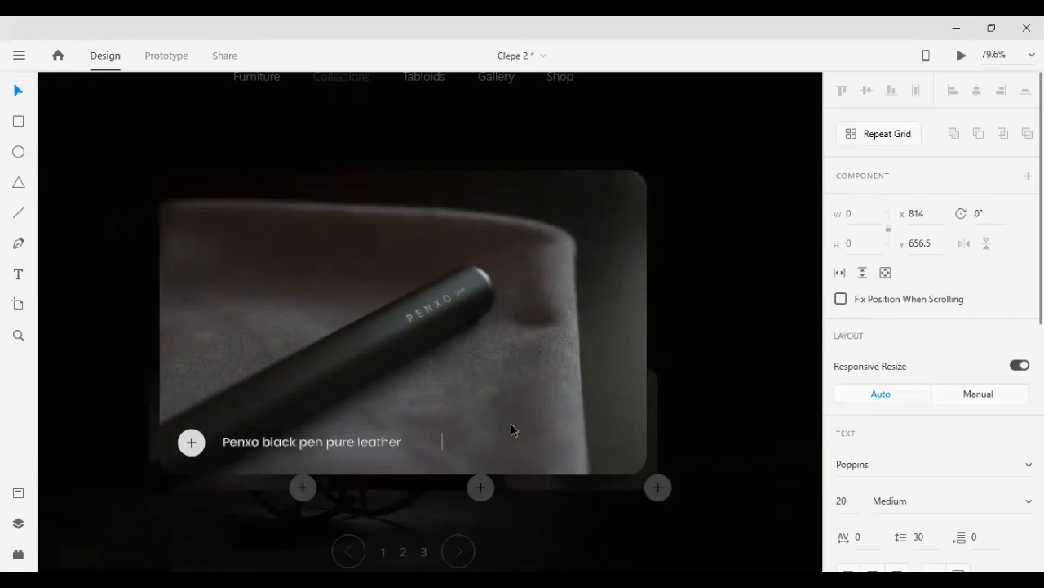
{"action": "type", "text": "£289.99"}
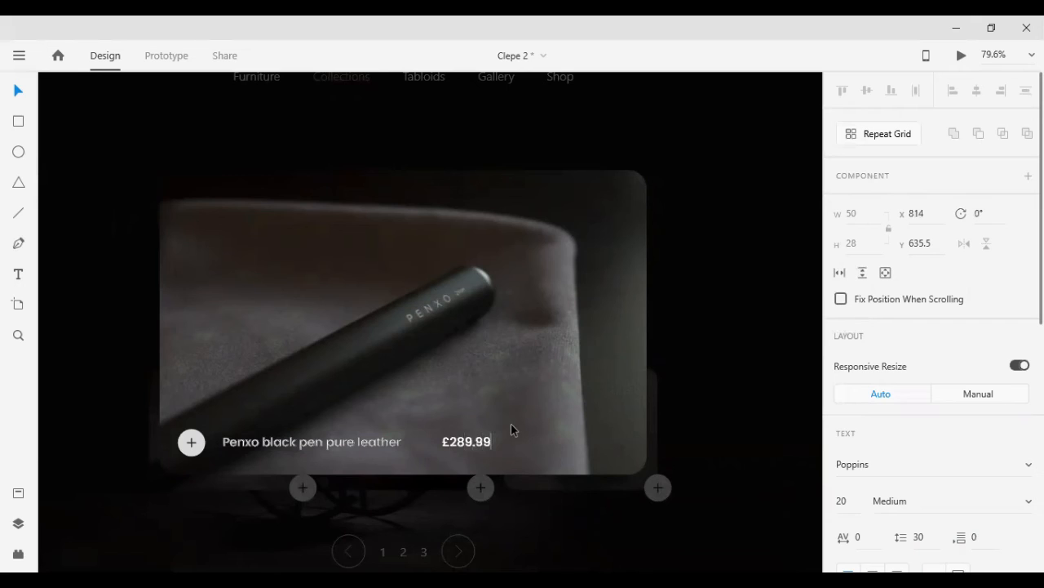
{"action": "key", "text": "Escape"}
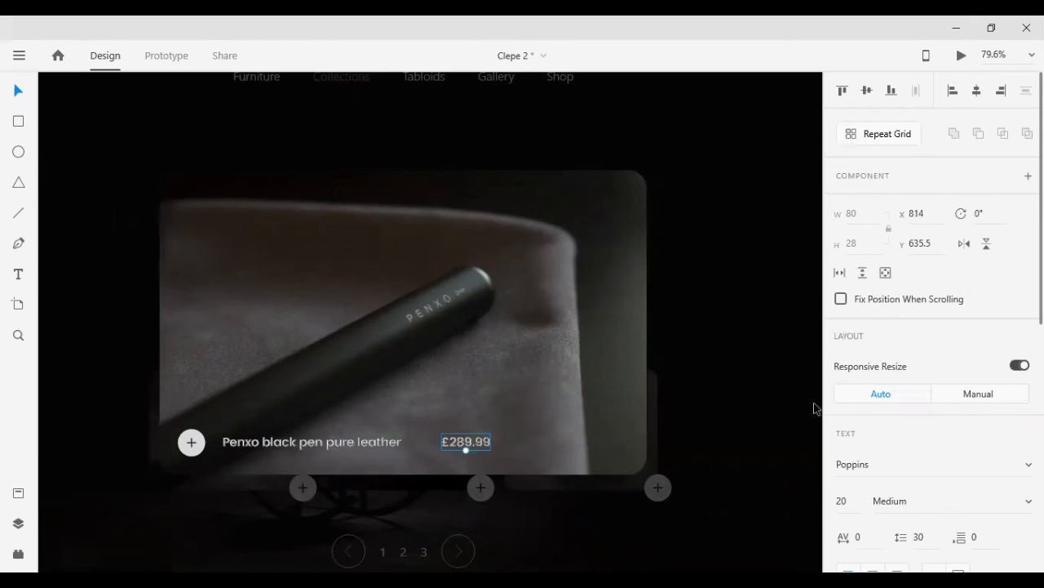
Step: Set the £289.99 price's font size to 30 and align it vertically with the plus button
{"action": "left_click", "coordinate": [853, 500]}
{"action": "type", "text": "30"}
{"action": "key", "text": "Return"}
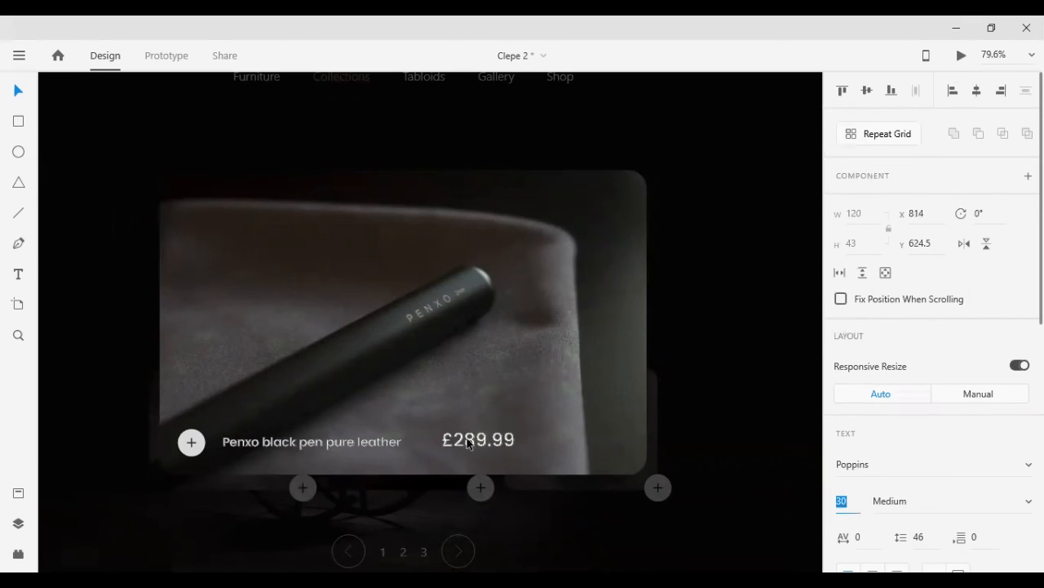
{"action": "left_click_drag", "start_coordinate": [465, 440], "coordinate": [465, 443]}
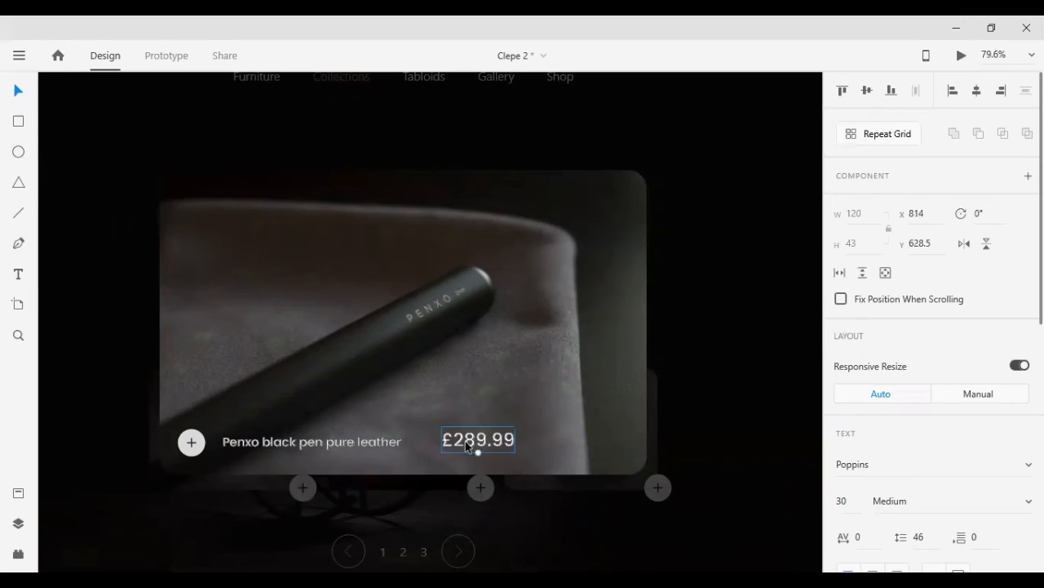
{"action": "left_click", "coordinate": [199, 438], "text": "shift"}
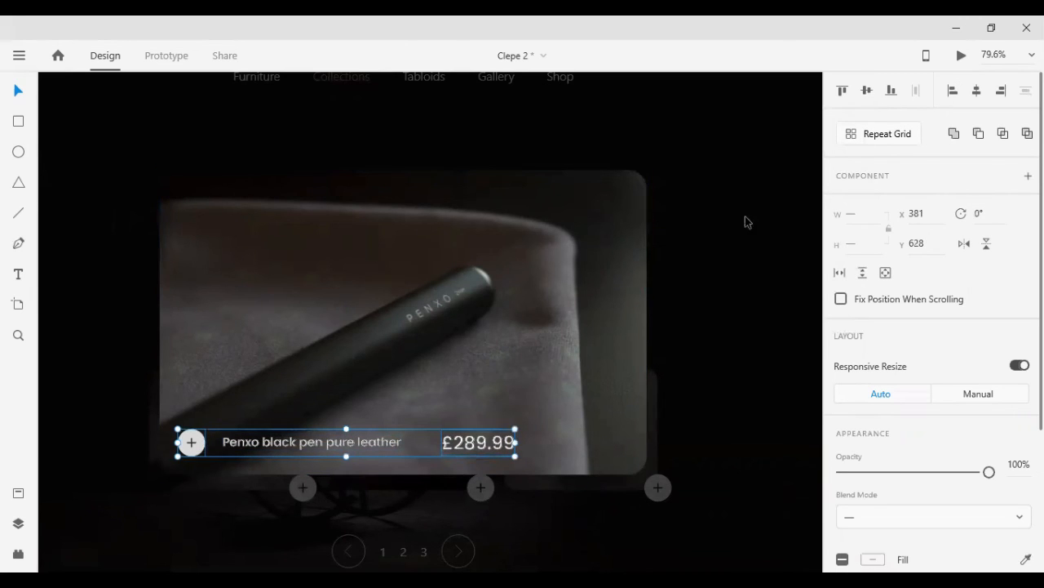
{"action": "left_click", "coordinate": [385, 392]}
Step: Align the price to the pen picture's right edge, and move it inward to X 1001.5
{"action": "left_click", "coordinate": [479, 442]}
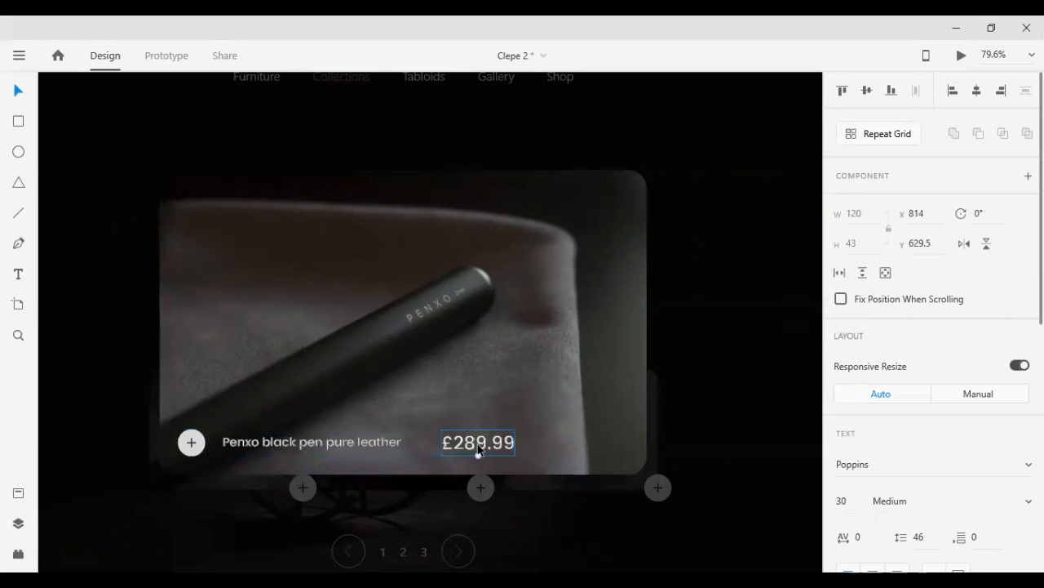
{"action": "left_click", "coordinate": [633, 248], "text": "shift"}
{"action": "left_click", "coordinate": [1000, 92]}
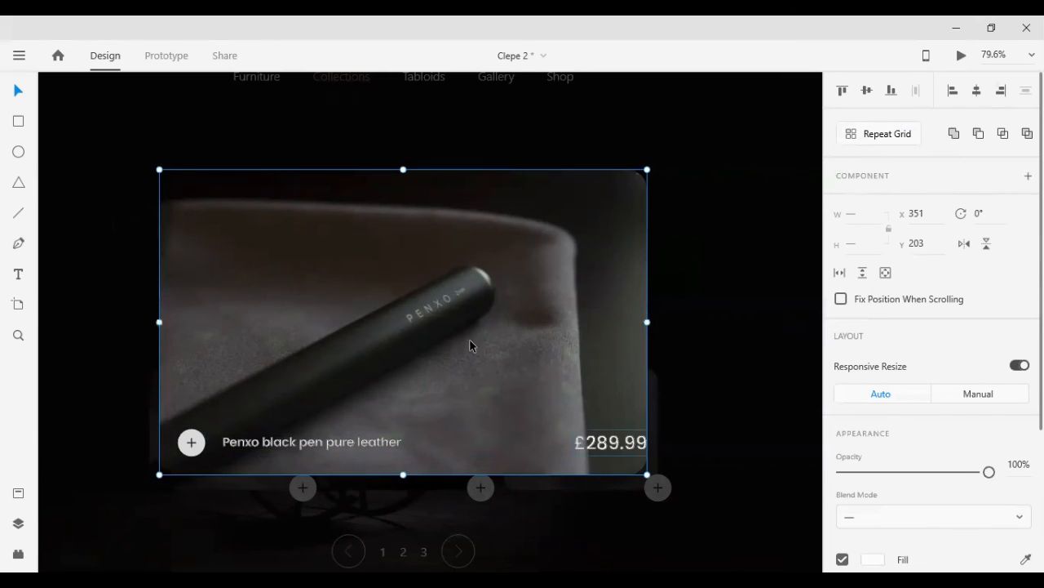
{"action": "left_click", "coordinate": [699, 400]}
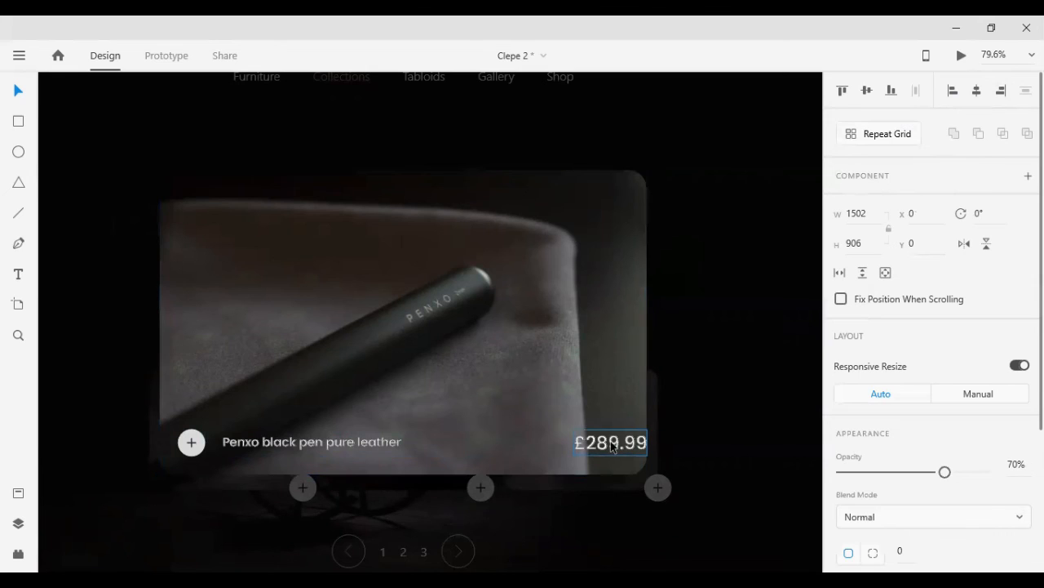
{"action": "left_click_drag", "start_coordinate": [633, 445], "coordinate": [613, 446]}
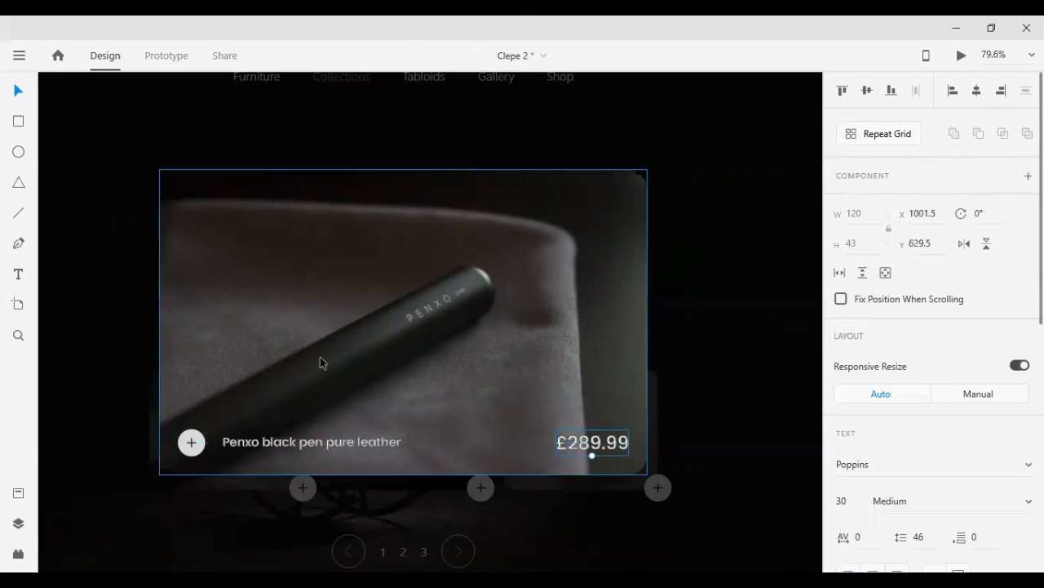
Step: Deselect the price and save the document
{"action": "scroll", "coordinate": [437, 326], "scroll_direction": "down", "scroll_amount": 5}
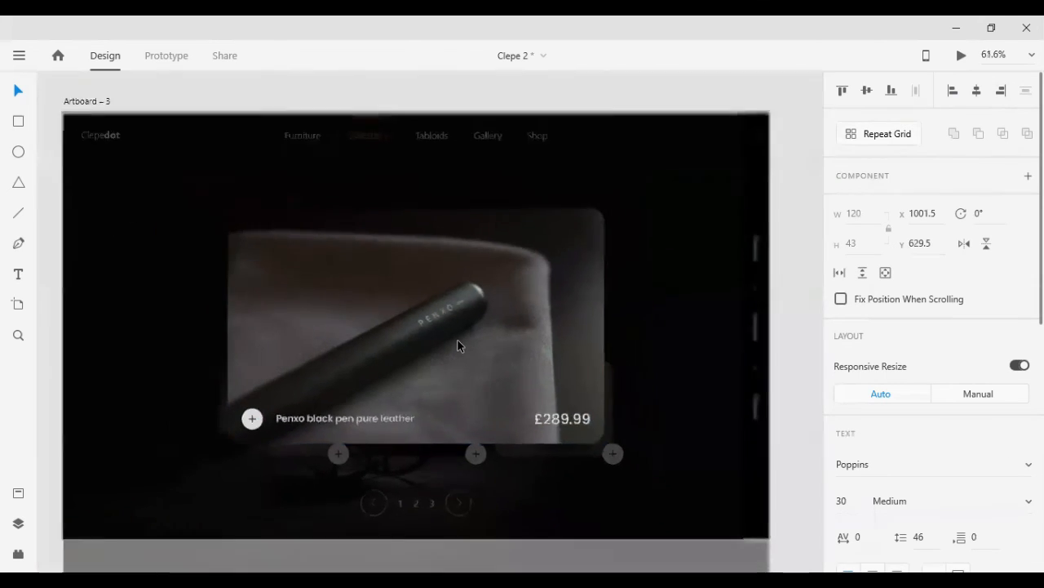
{"action": "left_click", "coordinate": [730, 340]}
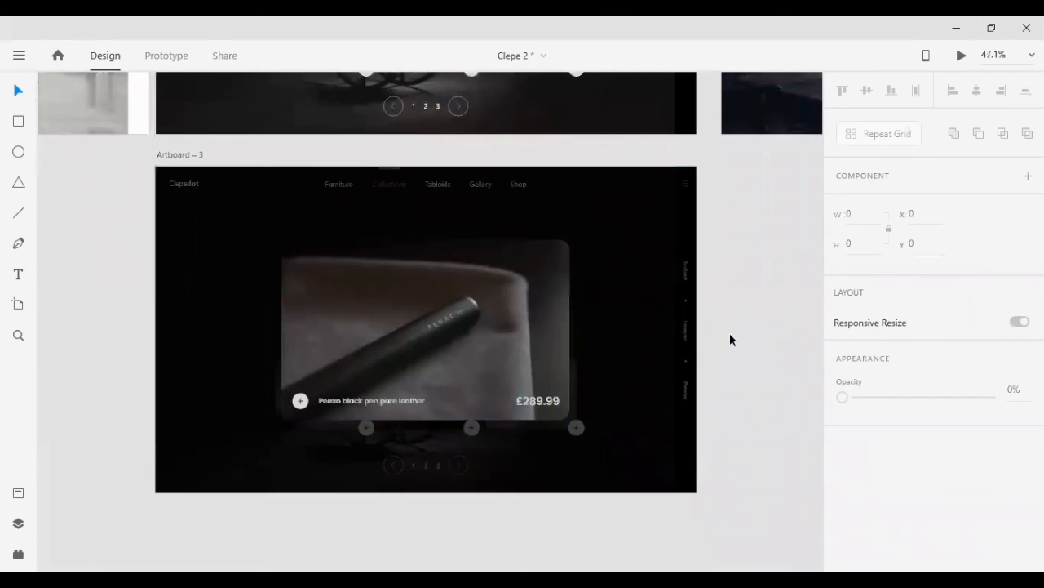
{"action": "key", "text": "ctrl+s"}
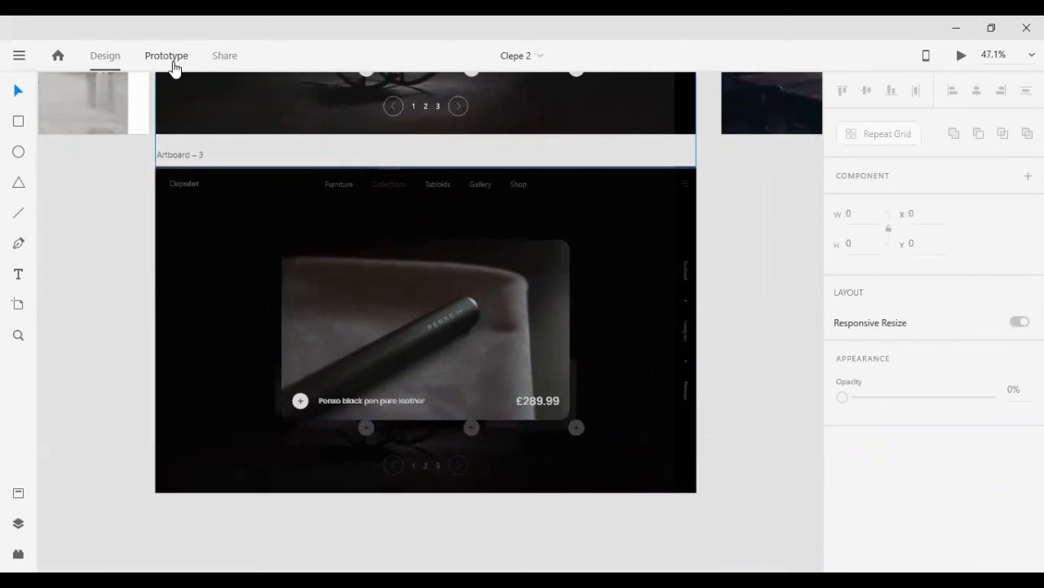
Step: Group the parts of the pen thumbnail's plus button on the Black Room artboard, and switch to prototyping with it selected
{"action": "left_click", "coordinate": [167, 57]}
{"action": "scroll", "coordinate": [586, 271], "scroll_direction": "up", "scroll_amount": 2}
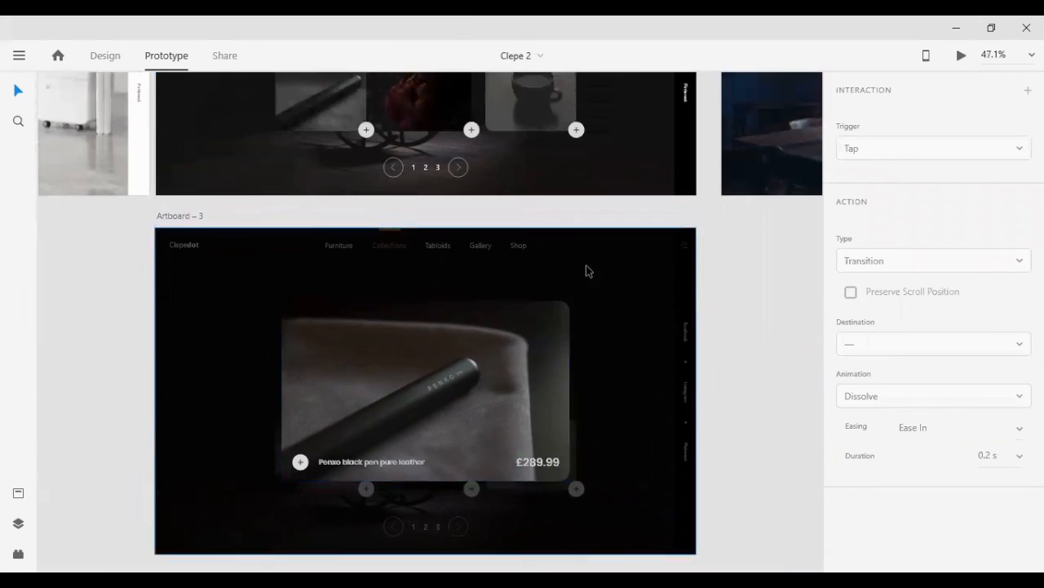
{"action": "scroll", "coordinate": [586, 271], "scroll_direction": "up", "scroll_amount": 2}
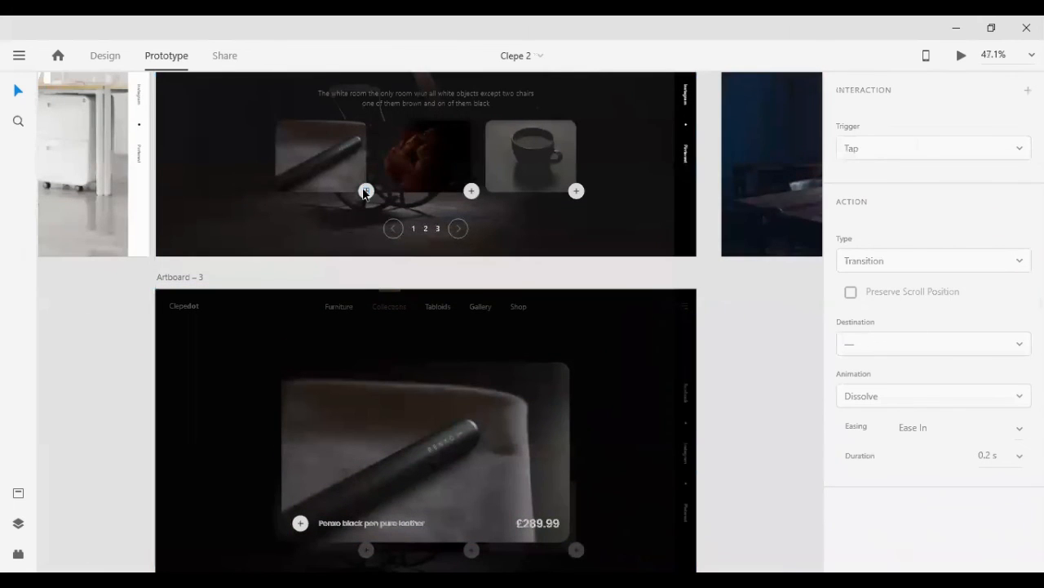
{"action": "left_click", "coordinate": [365, 192]}
{"action": "left_click", "coordinate": [107, 58]}
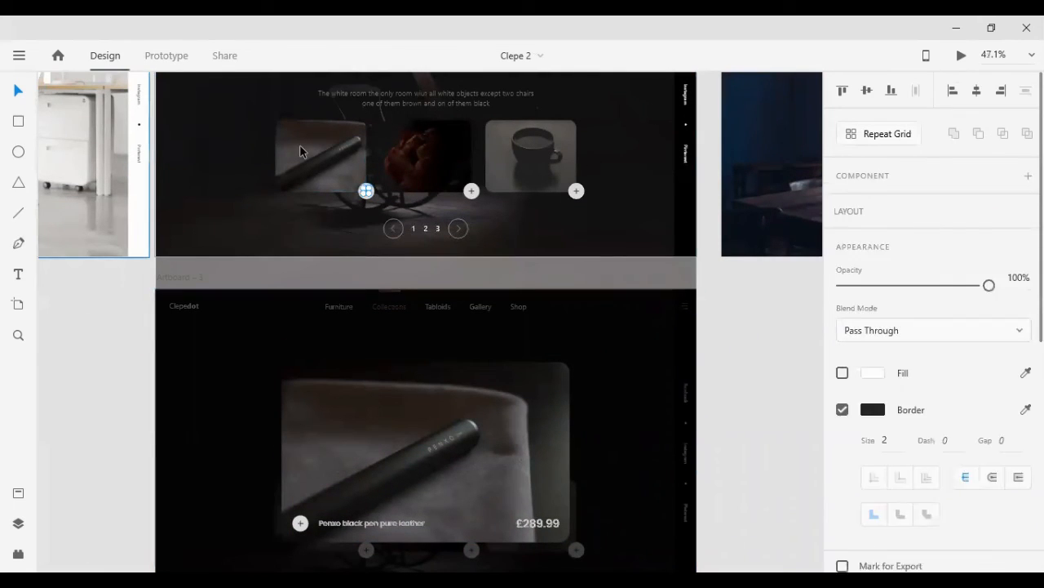
{"action": "left_click", "coordinate": [373, 190], "text": "shift"}
{"action": "key", "text": "ctrl+g"}
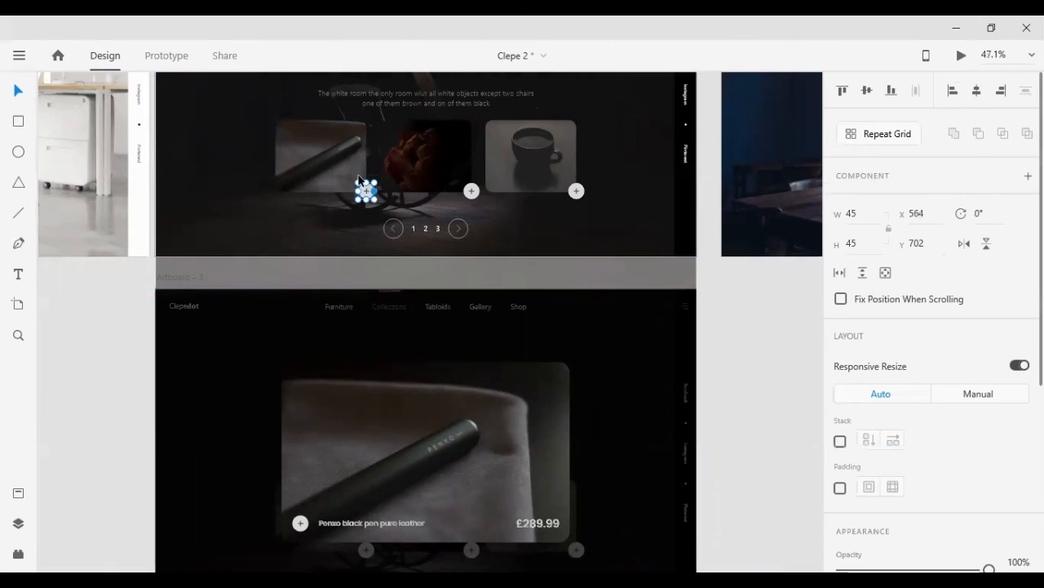
{"action": "left_click", "coordinate": [167, 55]}
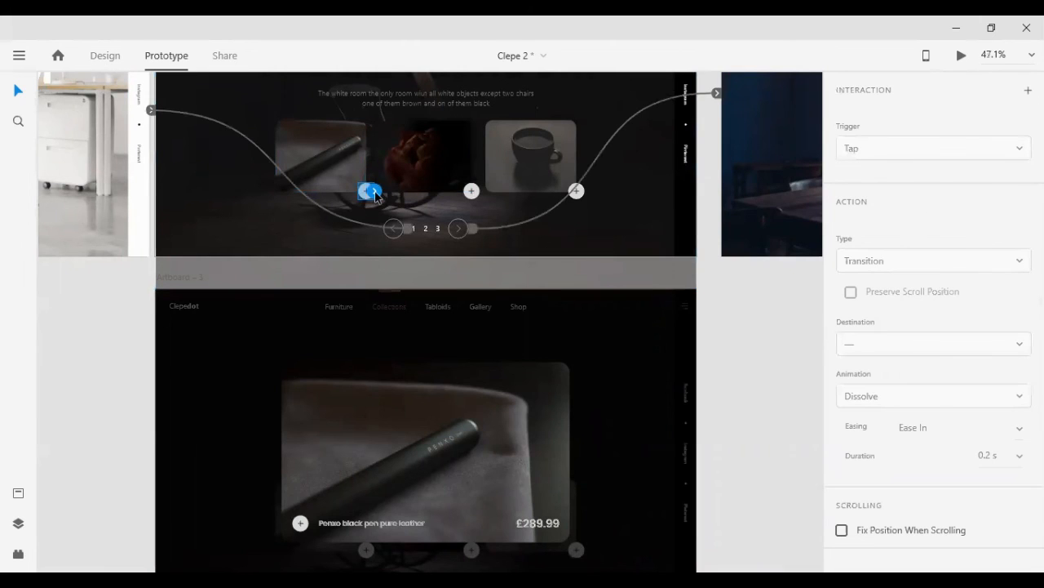
Step: Link the pen thumbnail's plus button on the Black Room artboard to Artboard – 3 with an Auto-Animate tap action
{"action": "left_click_drag", "start_coordinate": [375, 195], "coordinate": [415, 295]}
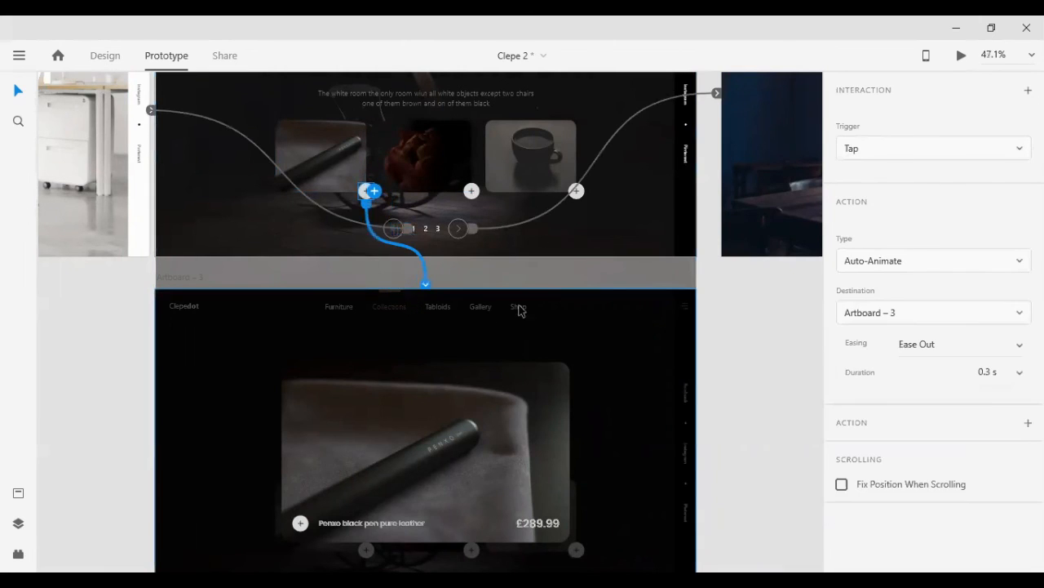
{"action": "left_click", "coordinate": [710, 291]}
Step: Draw a close cross about 23 px square inside the pen picture's upper-right corner, from a Pen tool diagonal and its mirrored copy
{"action": "scroll", "coordinate": [572, 295], "scroll_direction": "down", "scroll_amount": 9}
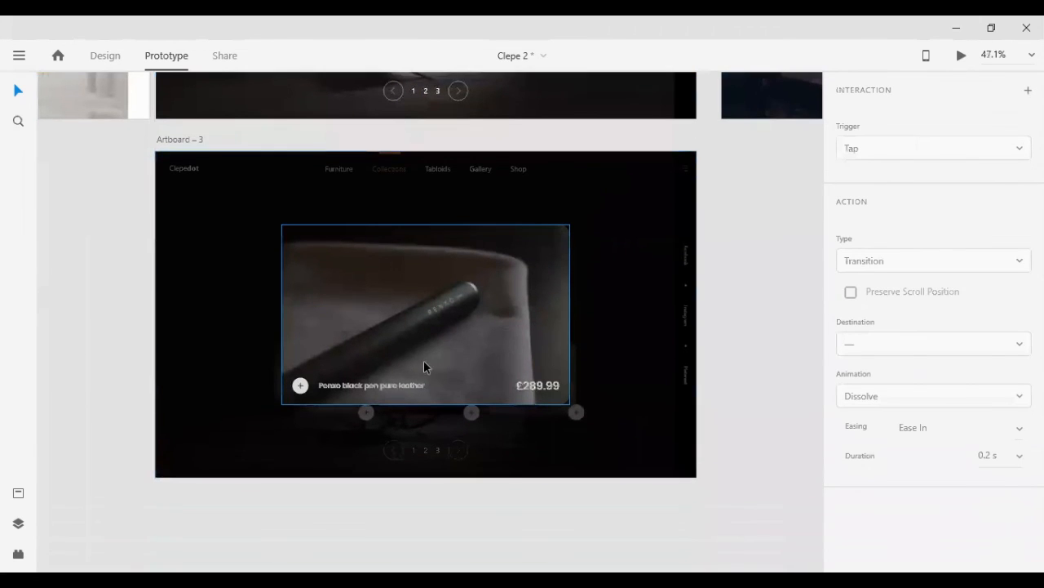
{"action": "left_click", "coordinate": [96, 56]}
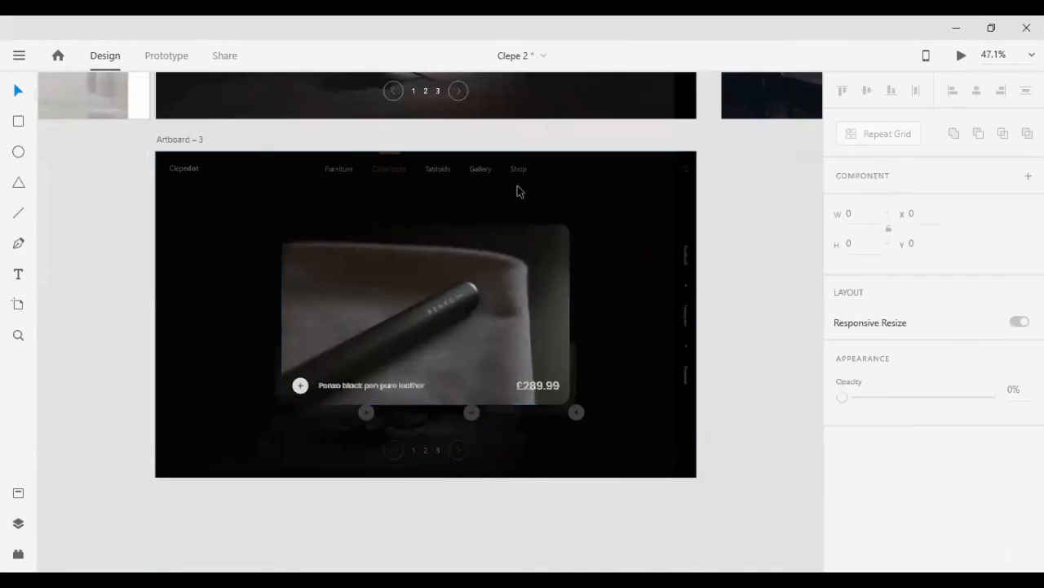
{"action": "scroll", "coordinate": [582, 236], "scroll_direction": "up", "scroll_amount": 8}
{"action": "scroll", "coordinate": [111, 447], "scroll_direction": "down", "scroll_amount": 1}
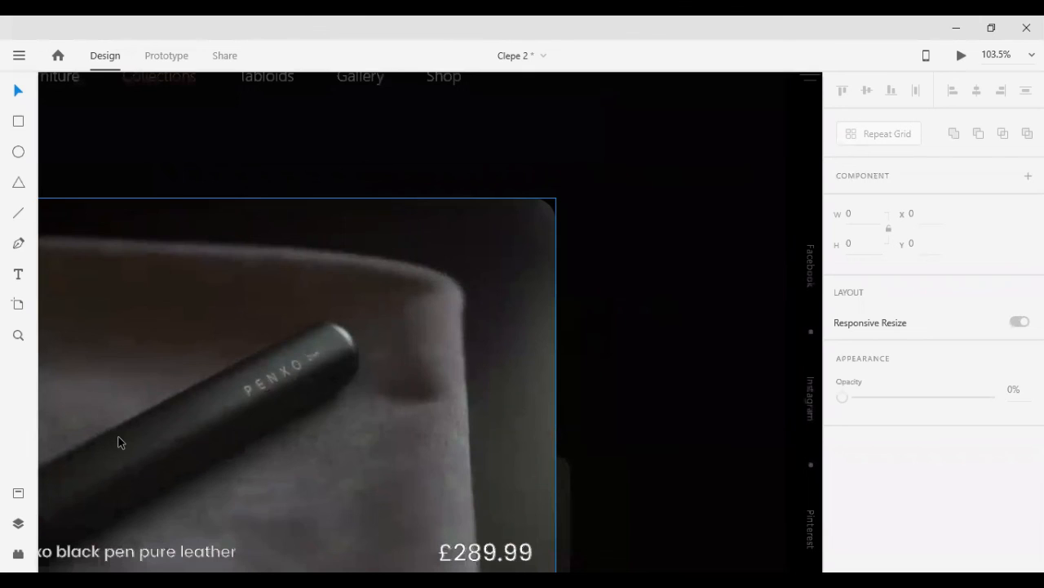
{"action": "scroll", "coordinate": [118, 442], "scroll_direction": "right", "scroll_amount": 2}
{"action": "scroll", "coordinate": [117, 446], "scroll_direction": "left", "scroll_amount": 4}
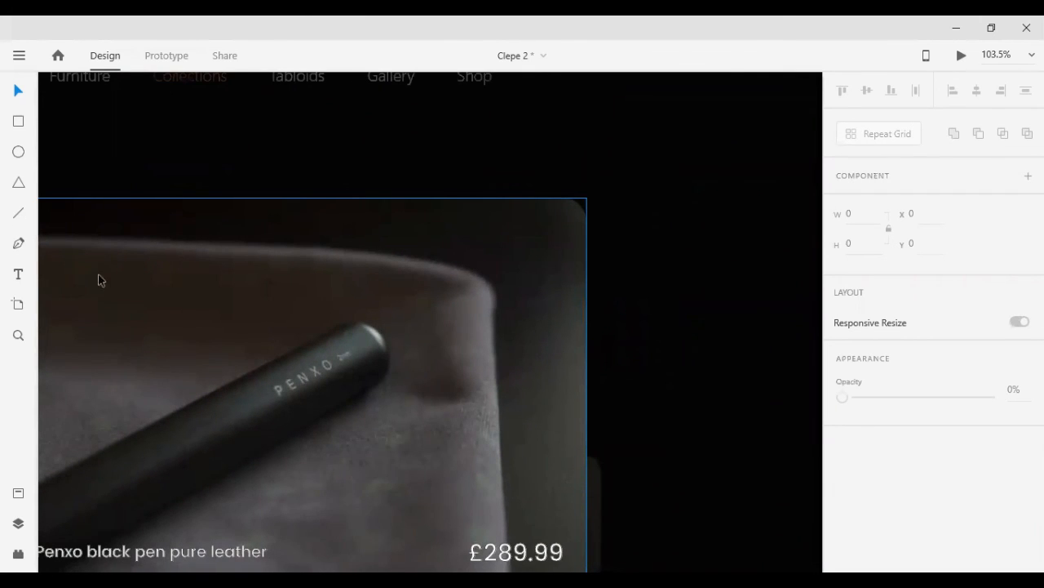
{"action": "left_click", "coordinate": [18, 242]}
{"action": "left_click", "coordinate": [523, 219]}
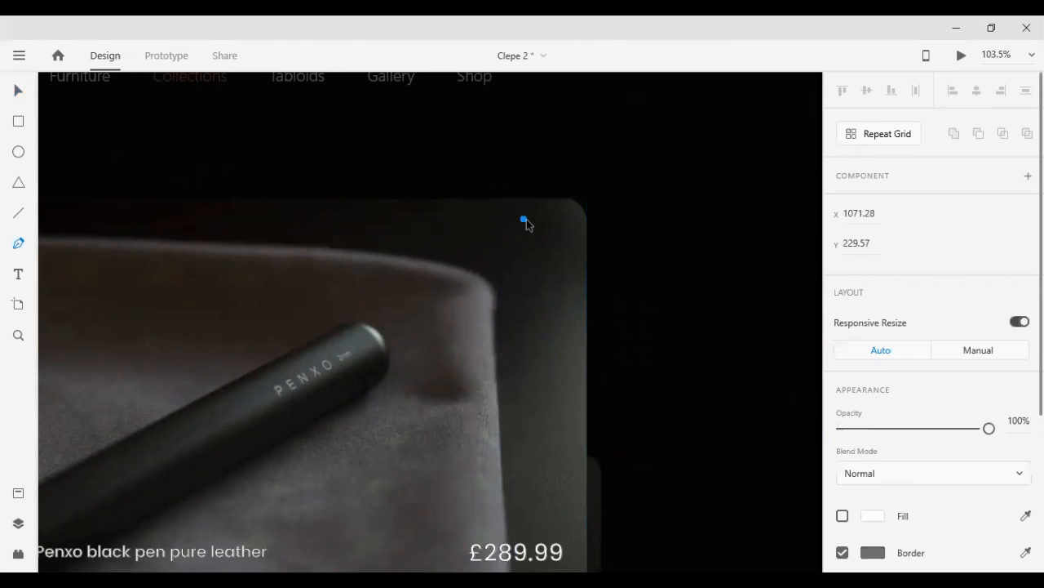
{"action": "left_click", "coordinate": [543, 238]}
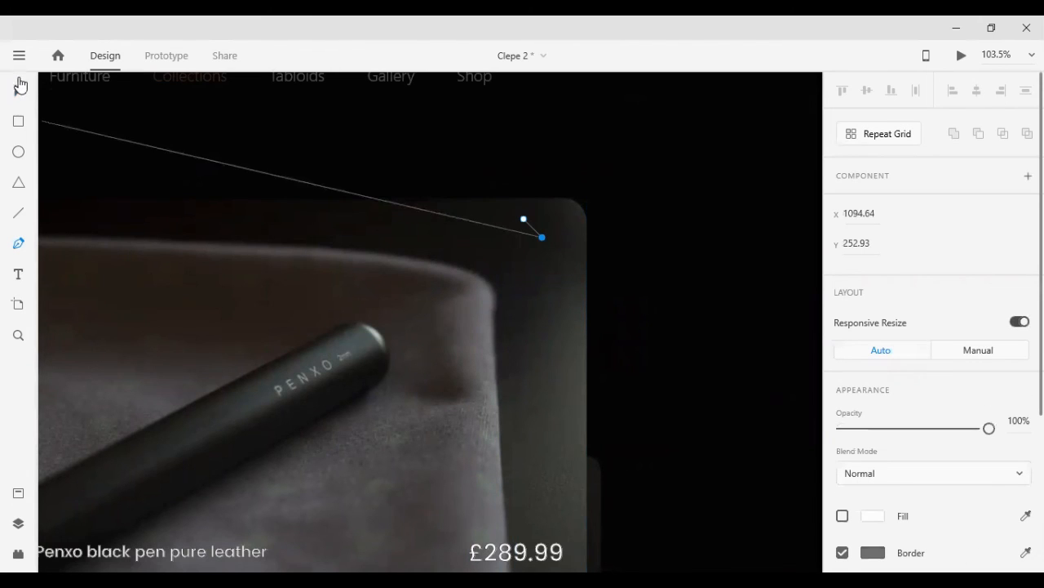
{"action": "left_click", "coordinate": [18, 88]}
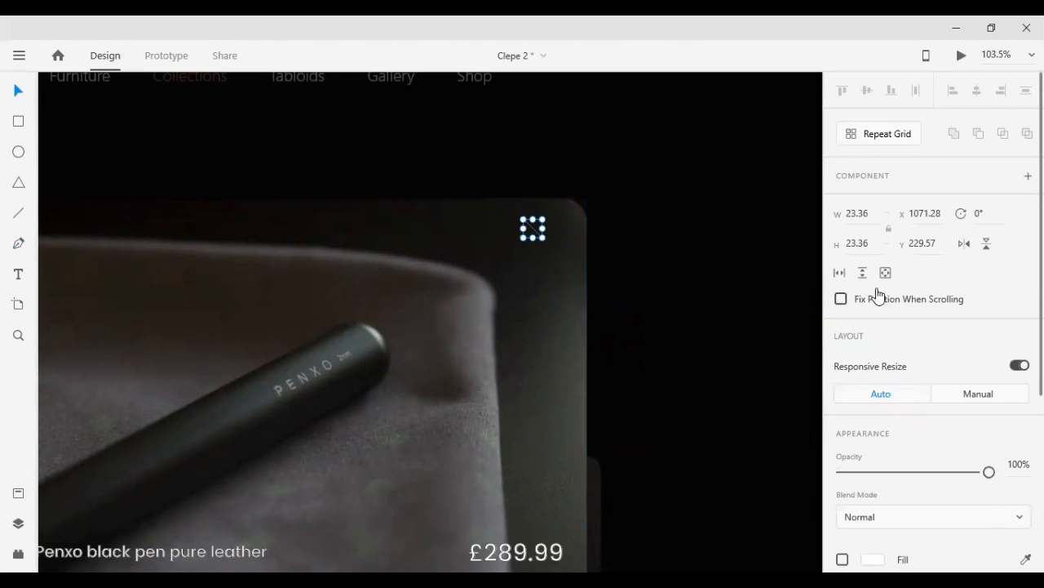
Step: Give the close cross a white #FFFFFF border with a size of 4
{"action": "left_click", "coordinate": [530, 244]}
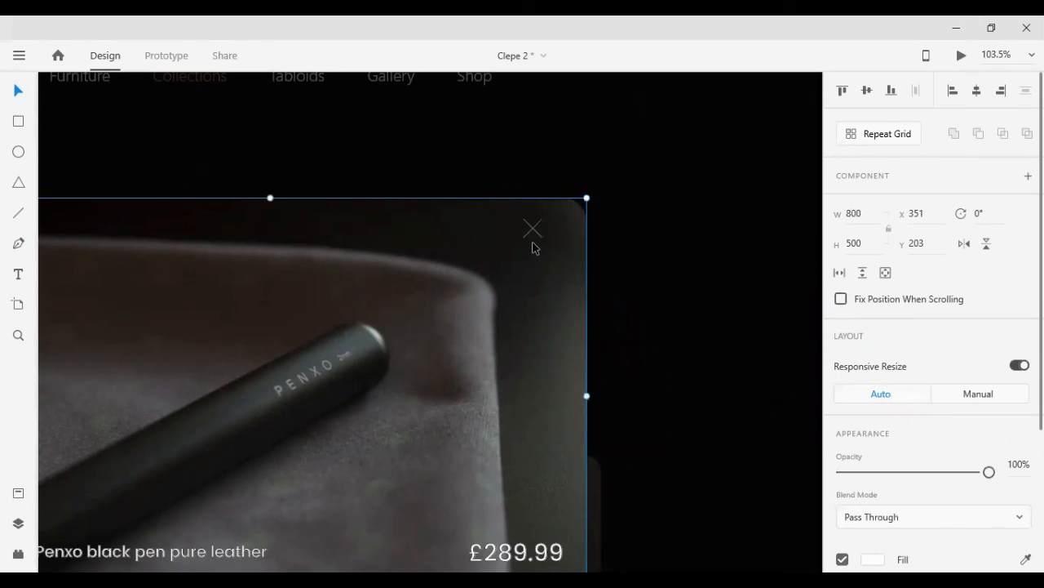
{"action": "left_click", "coordinate": [537, 237]}
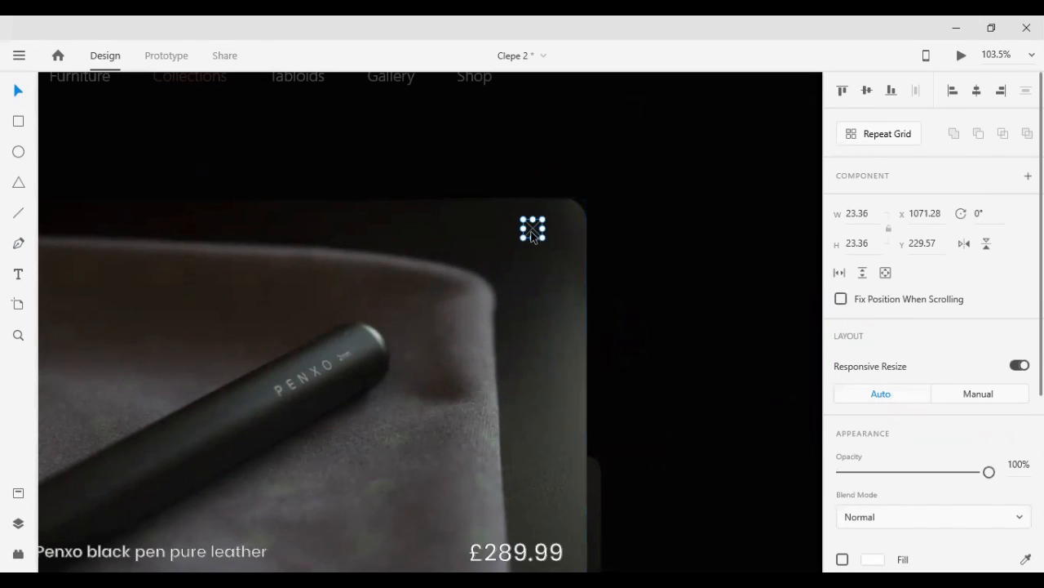
{"action": "scroll", "coordinate": [930, 452], "scroll_direction": "down", "scroll_amount": 2}
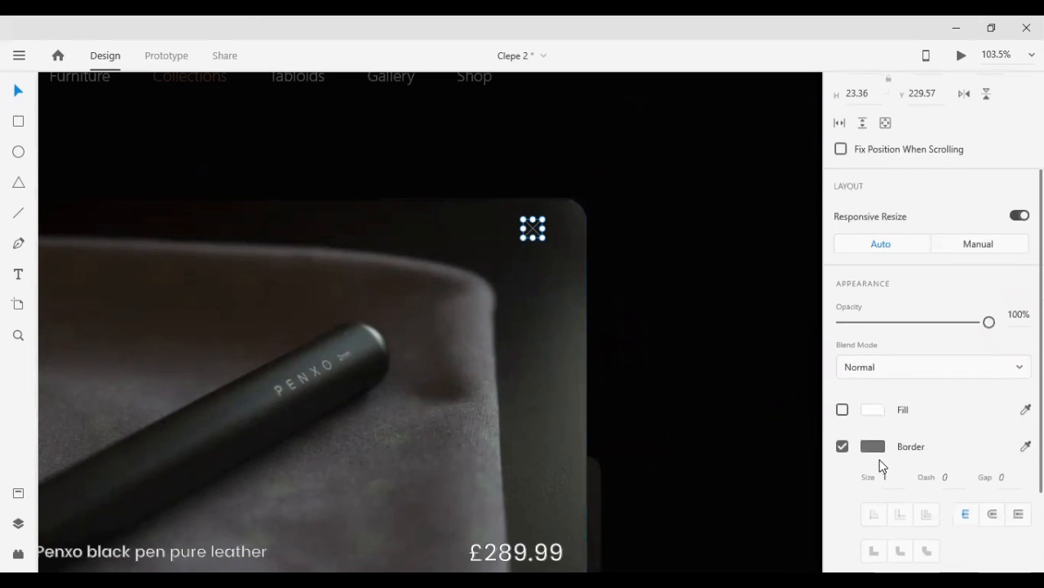
{"action": "left_click", "coordinate": [873, 446]}
{"action": "left_click_drag", "start_coordinate": [669, 352], "coordinate": [630, 312]}
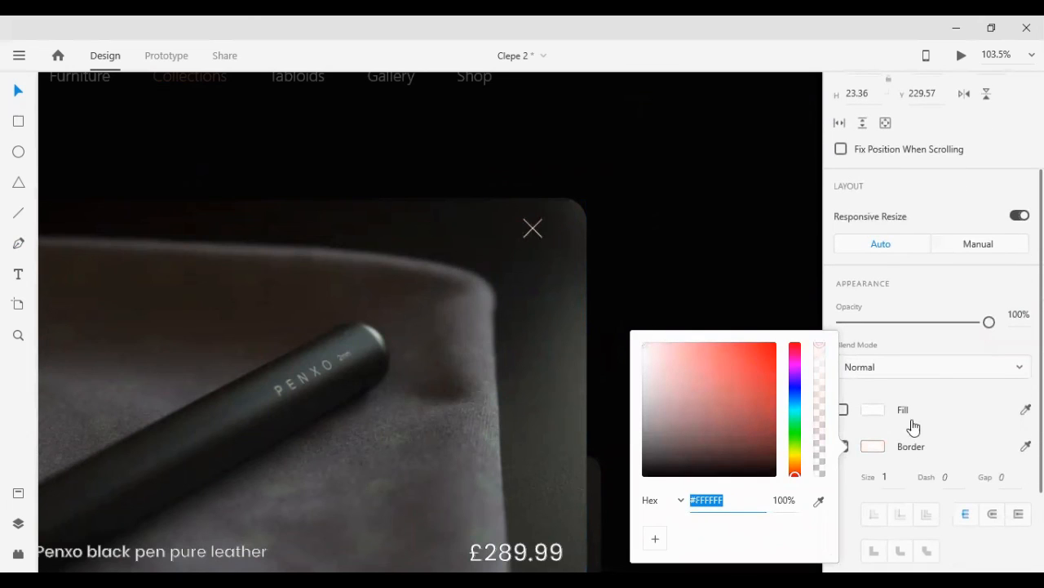
{"action": "left_click", "coordinate": [887, 485]}
{"action": "key", "text": "Up"}
{"action": "key", "text": "Up"}
{"action": "key", "text": "Down"}
{"action": "key", "text": "Up"}
{"action": "key", "text": "Up"}
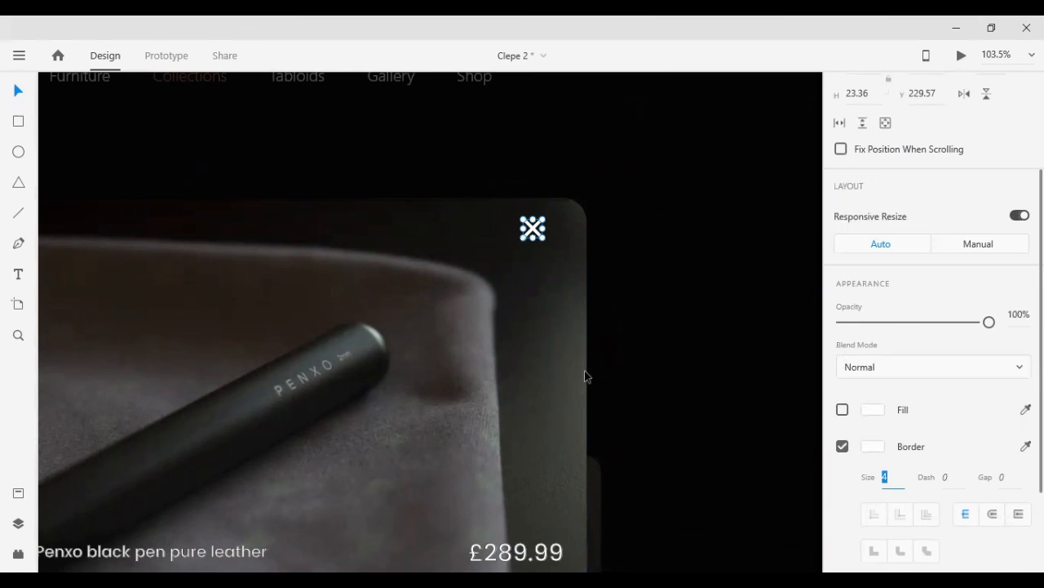
Step: Group the close cross's lines and align the group to the pen picture's right and top edges
{"action": "key", "text": "ctrl+g"}
{"action": "left_click", "coordinate": [571, 256], "text": "shift"}
{"action": "scroll", "coordinate": [933, 106], "scroll_direction": "up", "scroll_amount": 1}
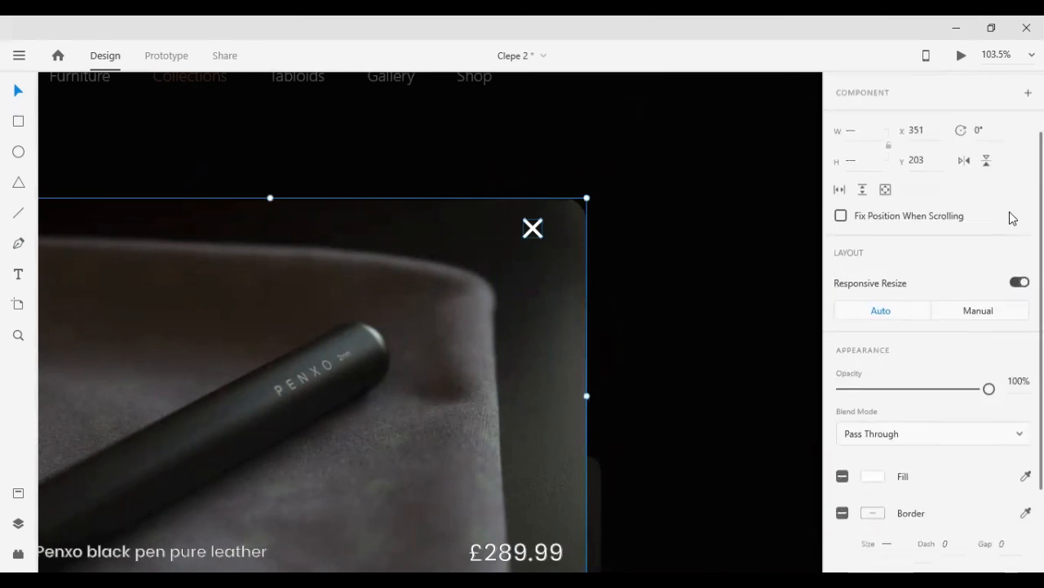
{"action": "scroll", "coordinate": [1003, 208], "scroll_direction": "up", "scroll_amount": 1}
{"action": "left_click", "coordinate": [1001, 90]}
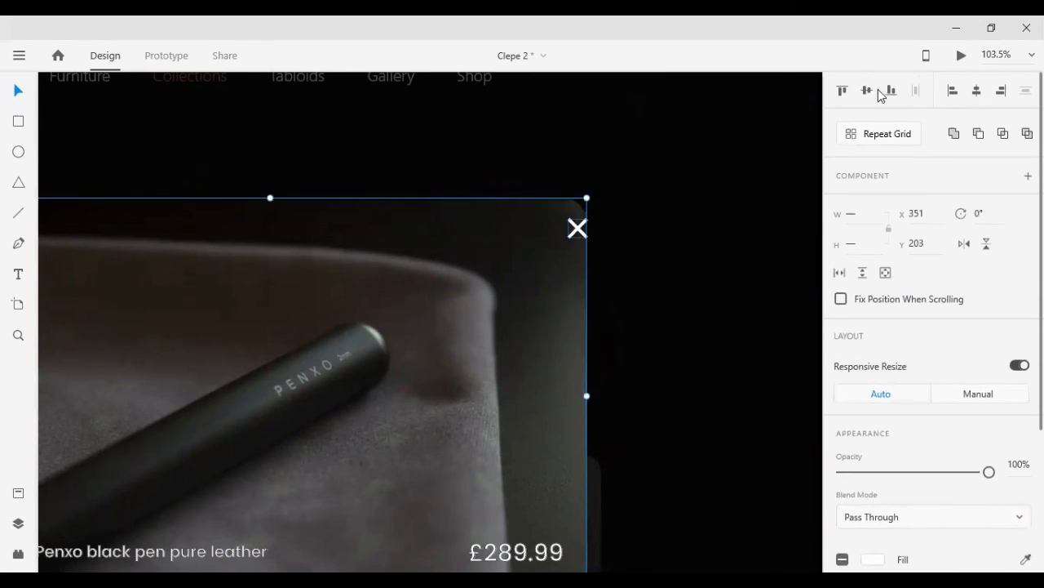
{"action": "left_click", "coordinate": [843, 90]}
{"action": "left_click", "coordinate": [714, 190]}
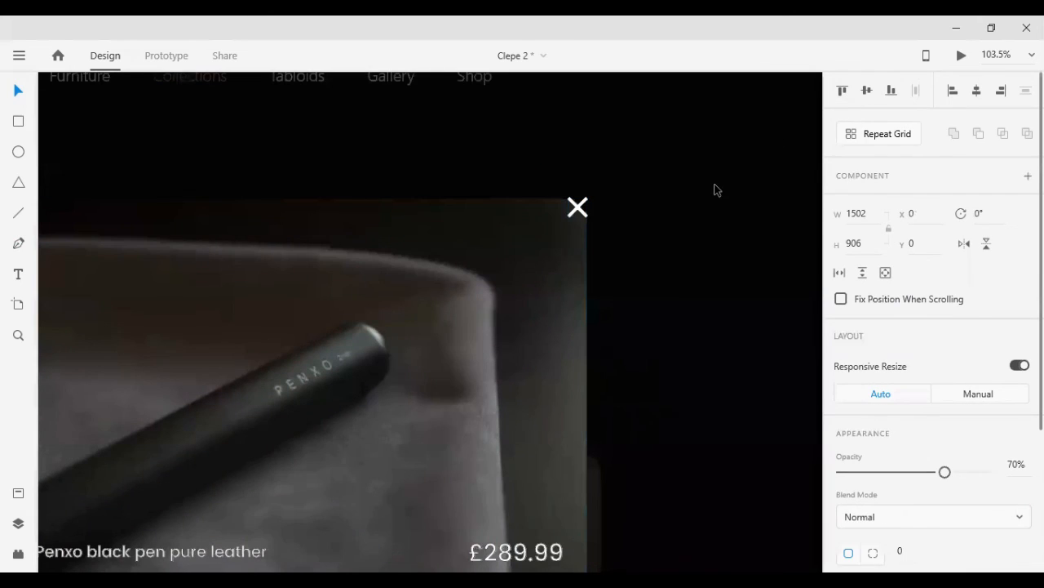
Step: Move the close cross inward from the pen picture's corner to X 1088, Y 243
{"action": "left_click", "coordinate": [578, 208]}
{"action": "key", "text": "shift+Left"}
{"action": "key", "text": "shift+Left"}
{"action": "key", "text": "shift+Left"}
{"action": "key", "text": "shift+Down"}
{"action": "key", "text": "shift+Down"}
{"action": "key", "text": "shift+Down"}
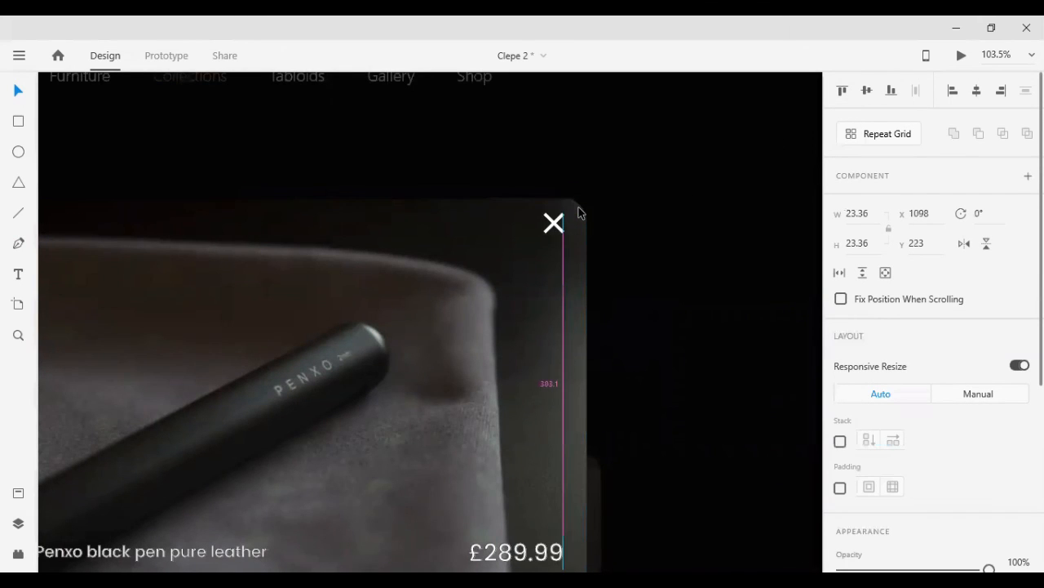
{"action": "key", "text": "shift+Left"}
{"action": "key", "text": "shift+Down"}
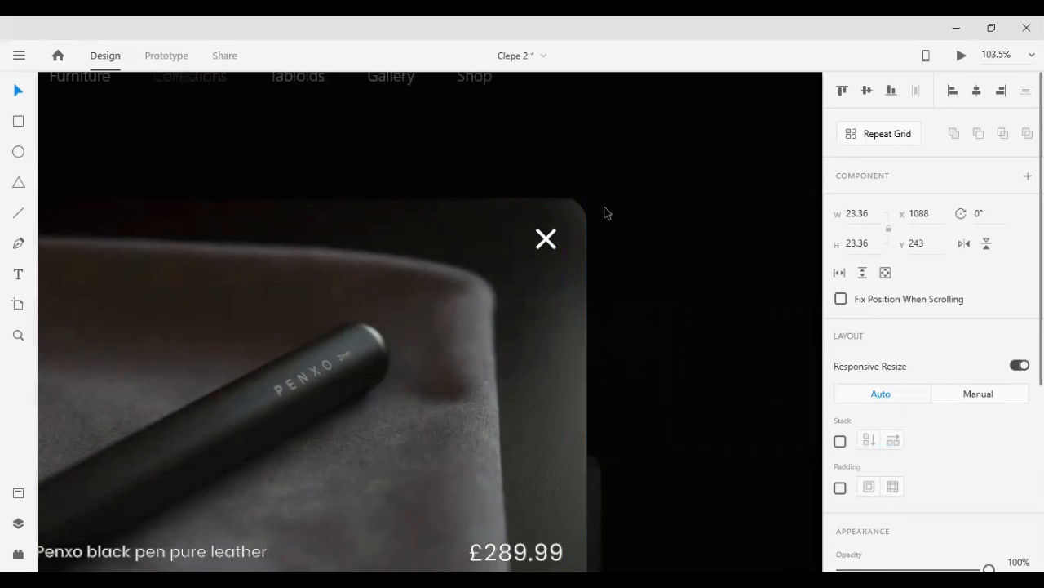
Step: Save the document and switch to prototyping with Artboard – 3 in view
{"action": "left_click", "coordinate": [609, 210]}
{"action": "scroll", "coordinate": [487, 228], "scroll_direction": "down", "scroll_amount": 5}
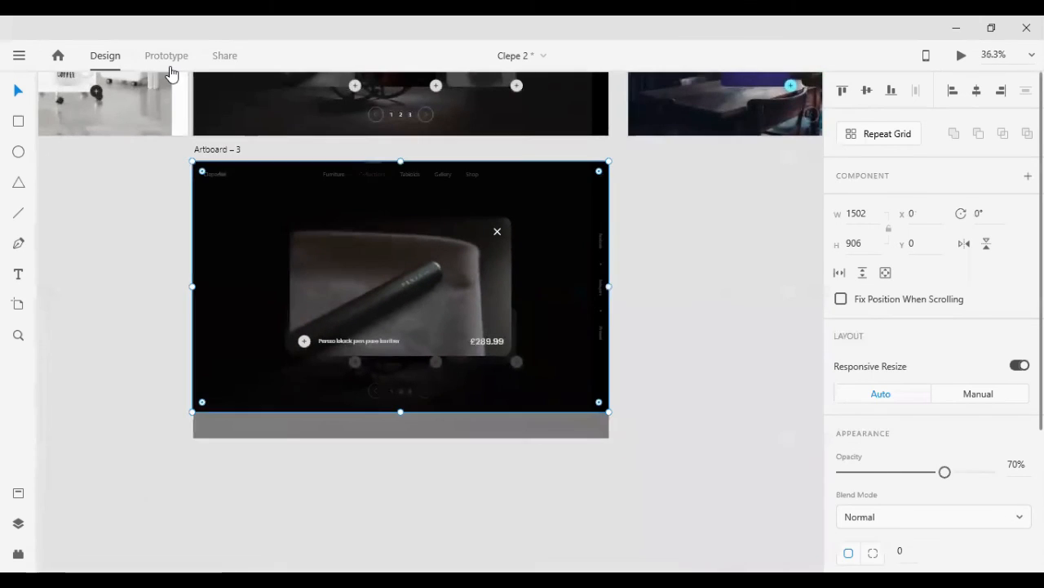
{"action": "left_click", "coordinate": [168, 64]}
{"action": "left_click", "coordinate": [660, 223]}
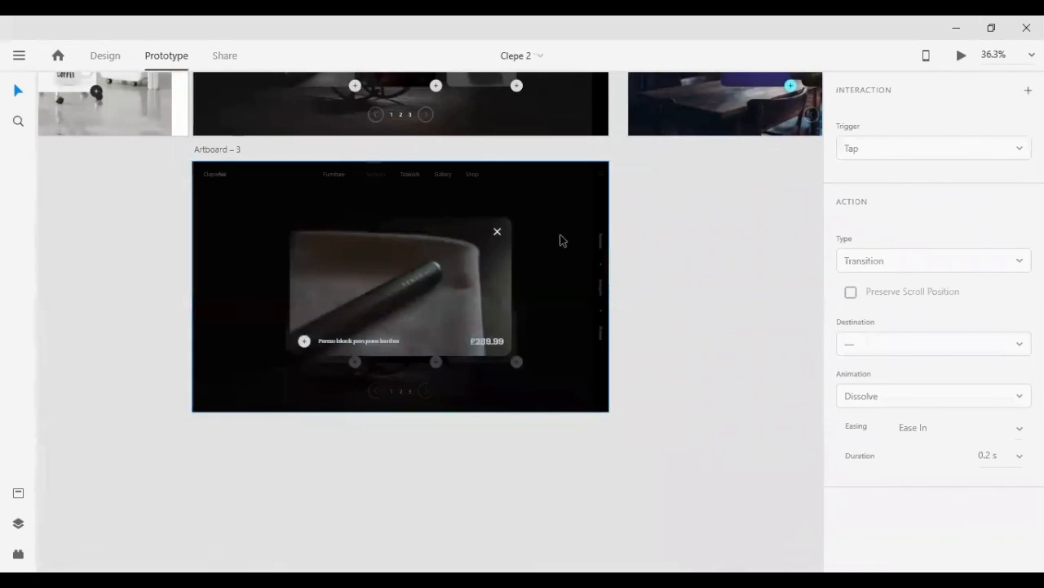
Step: Link the close cross on Artboard – 3 back to the Black Room artboard
{"action": "left_click", "coordinate": [498, 232]}
{"action": "left_click_drag", "start_coordinate": [504, 212], "coordinate": [480, 140]}
{"action": "key", "text": "ctrl+z"}
{"action": "left_click", "coordinate": [630, 233]}
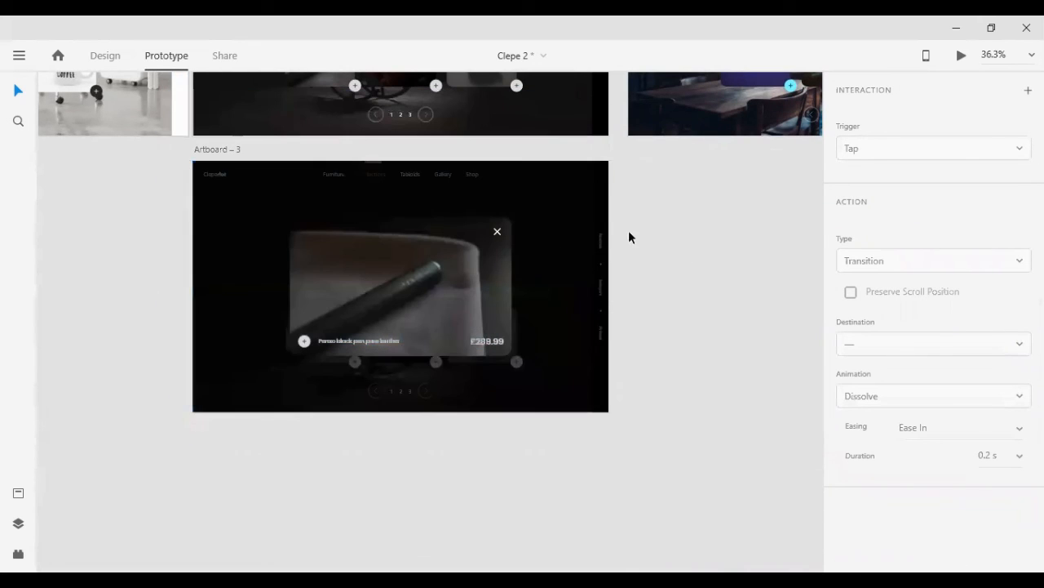
{"action": "left_click", "coordinate": [500, 232]}
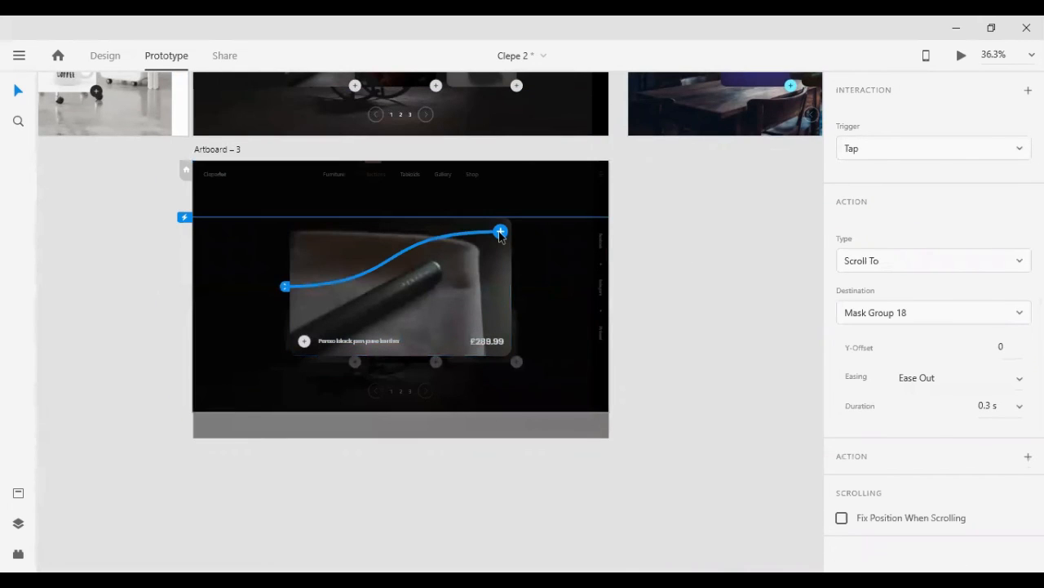
{"action": "left_click_drag", "start_coordinate": [501, 232], "coordinate": [506, 114]}
{"action": "left_click", "coordinate": [694, 216]}
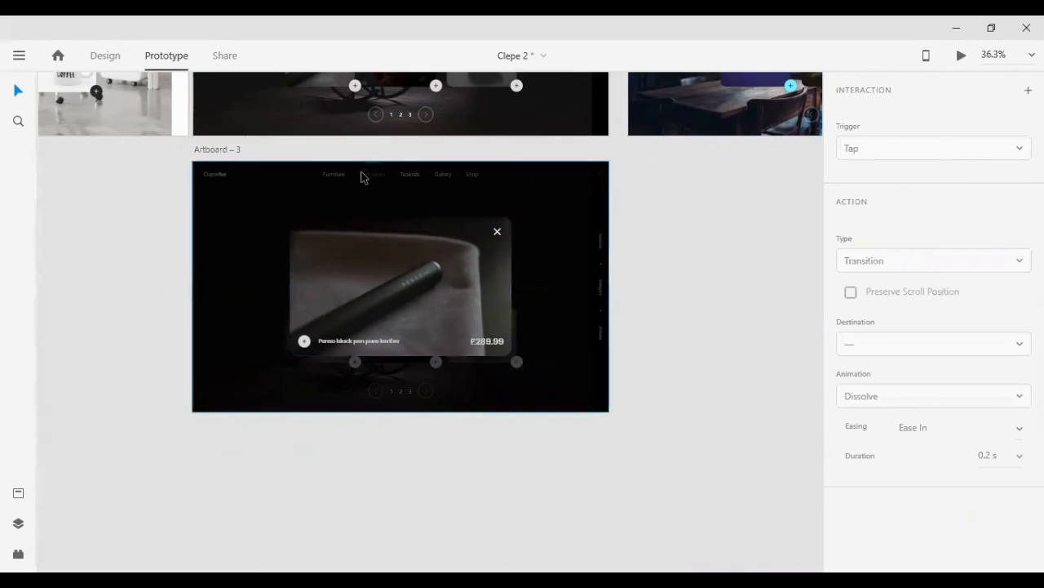
Step: Check the prototype links of the pen thumbnail's plus button and the close cross
{"action": "left_click", "coordinate": [354, 87]}
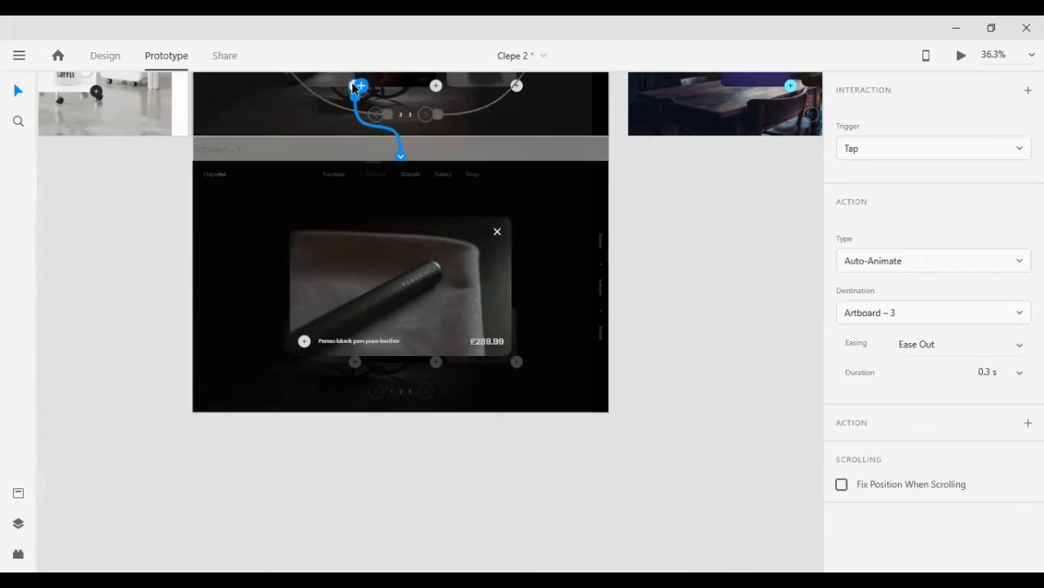
{"action": "left_click", "coordinate": [497, 234]}
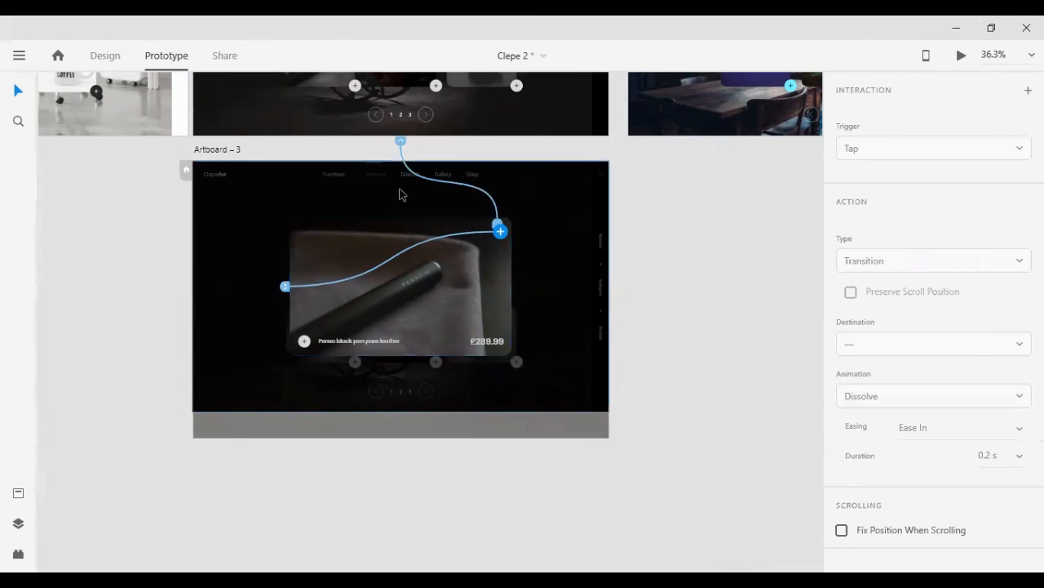
{"action": "left_click", "coordinate": [676, 243]}
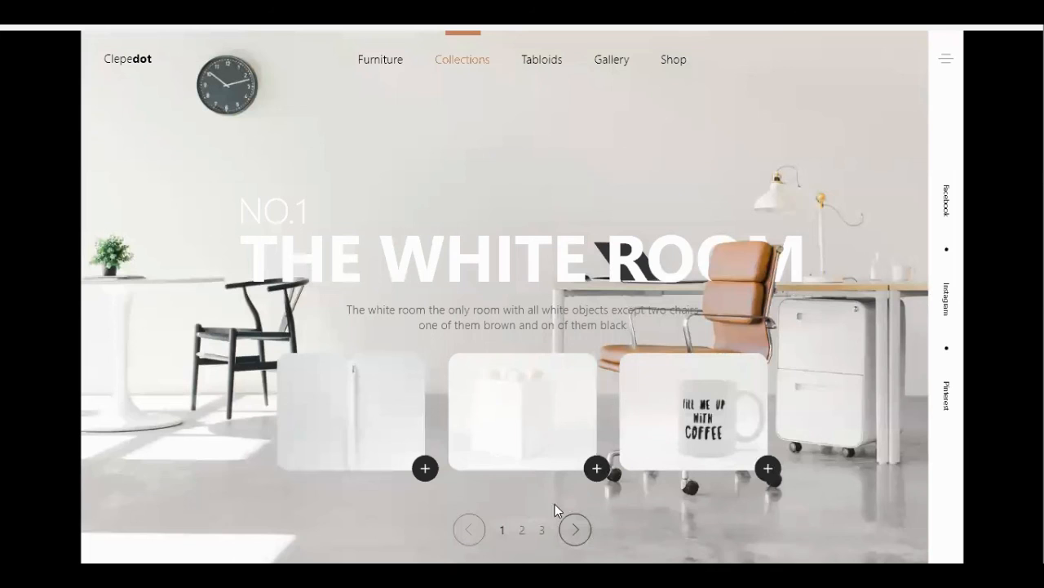
Step: Preview the prototype, paging between the rooms and opening and closing the enlarged pen picture from the Black Room
{"action": "left_click", "coordinate": [577, 530]}
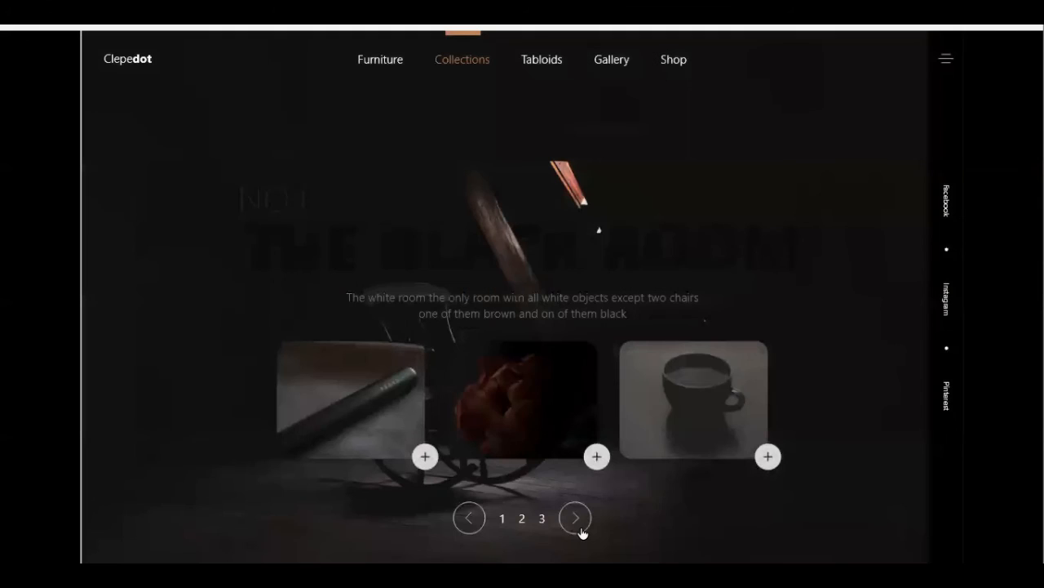
{"action": "left_click", "coordinate": [426, 455]}
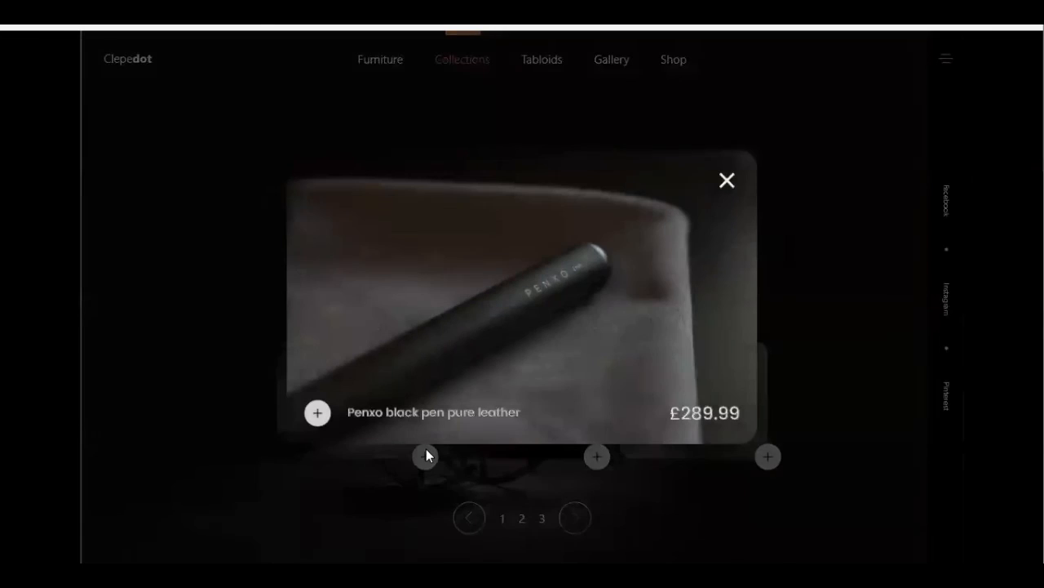
{"action": "left_click", "coordinate": [726, 179]}
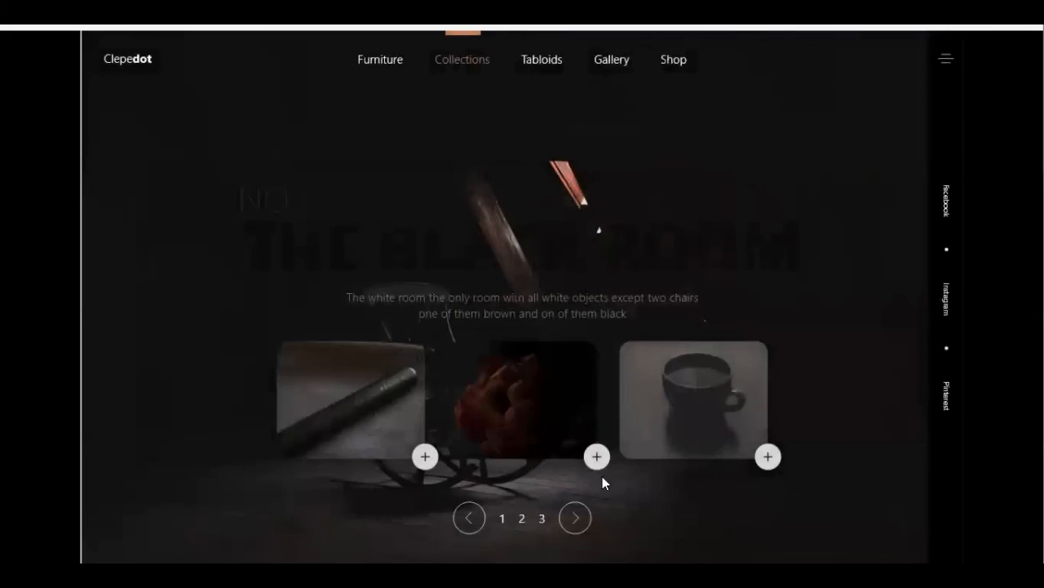
{"action": "left_click", "coordinate": [576, 519]}
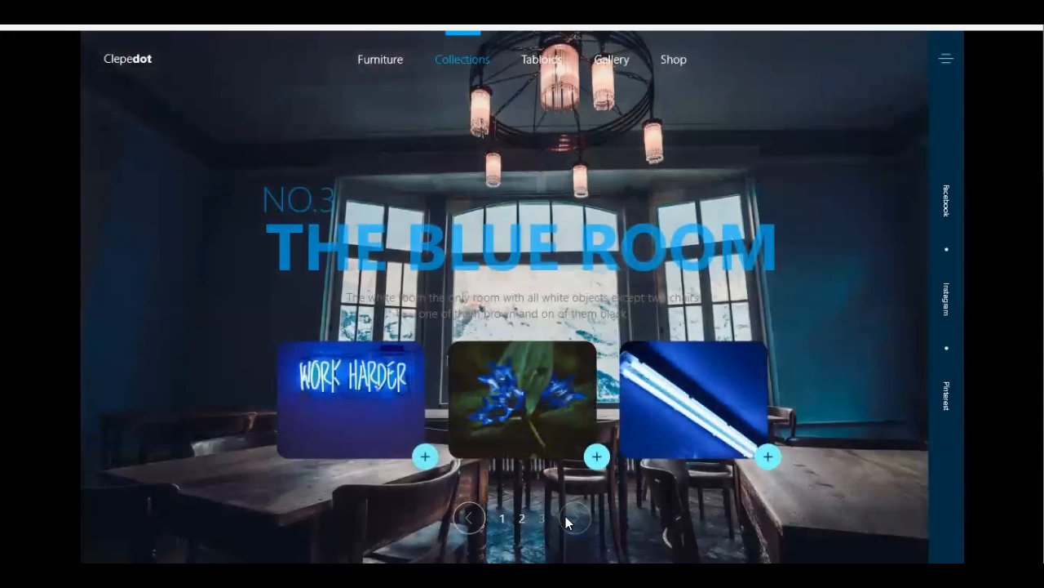
{"action": "left_click", "coordinate": [463, 516]}
{"action": "left_click", "coordinate": [424, 455]}
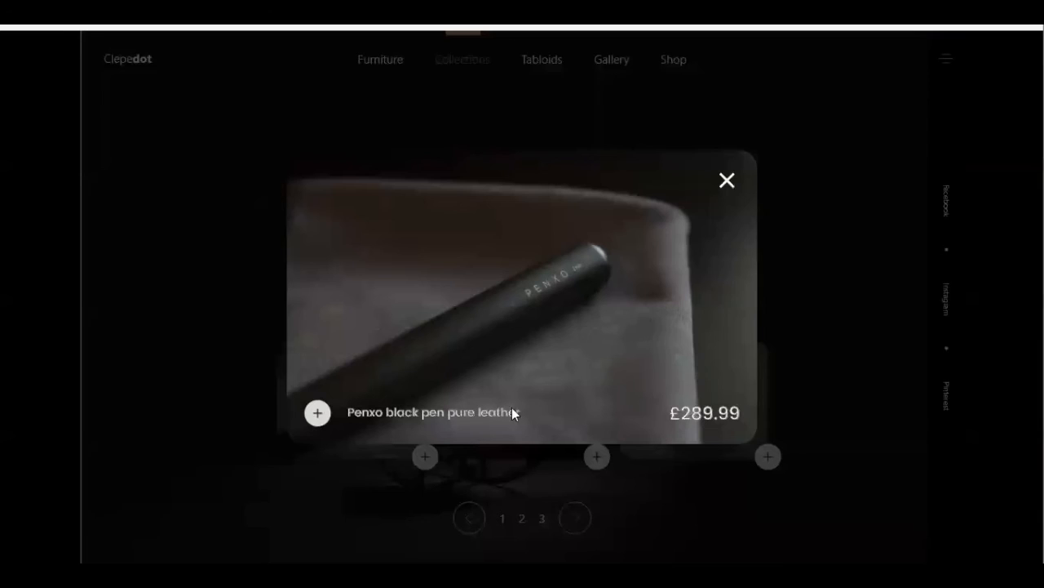